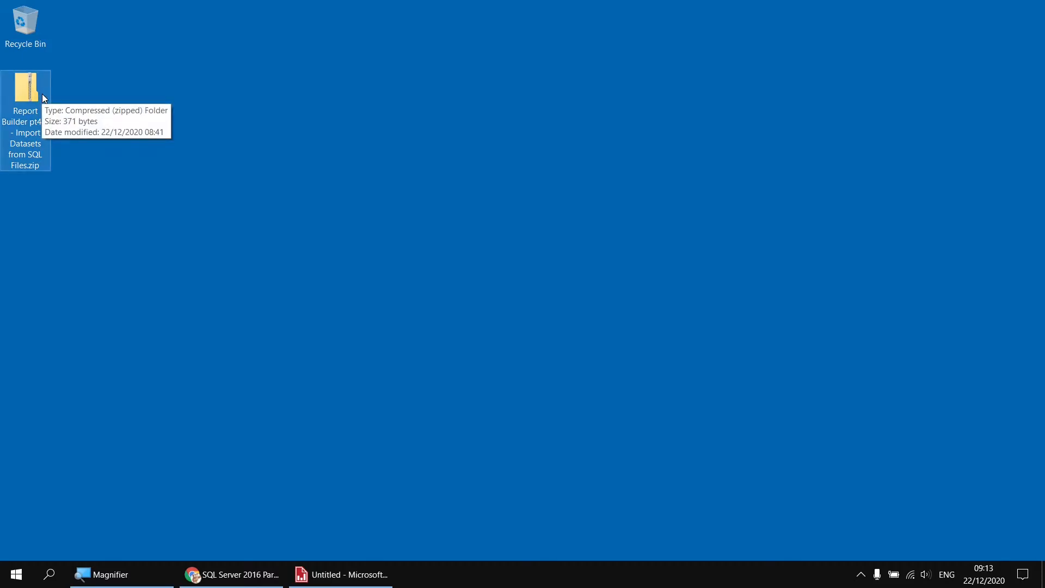
Extract the Report Builder pt4_4 zip archive to the desktop and select the extracted Oscar Winning Films.sql file
right_click(37, 93)
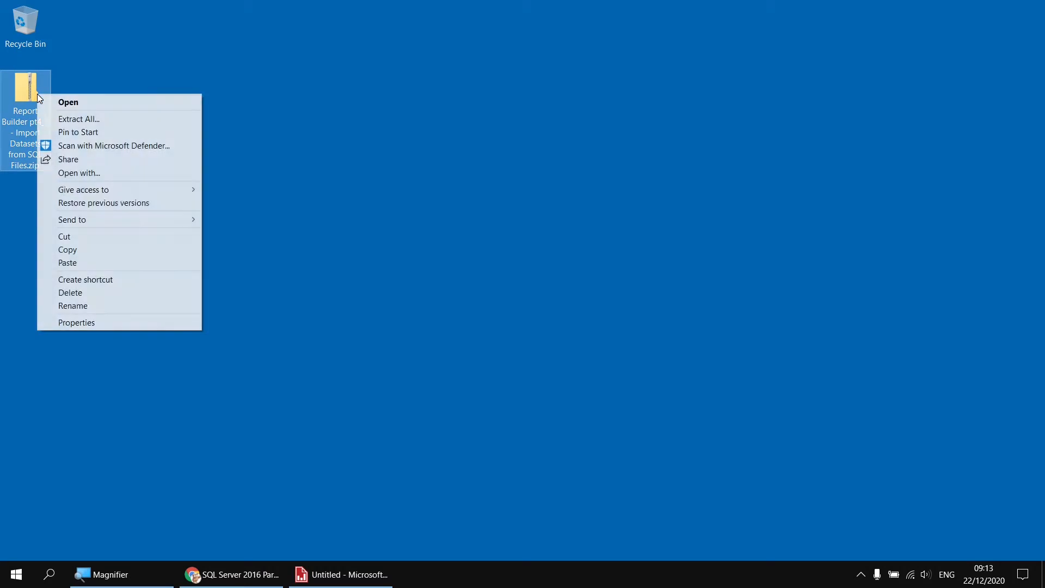
left_click(106, 119)
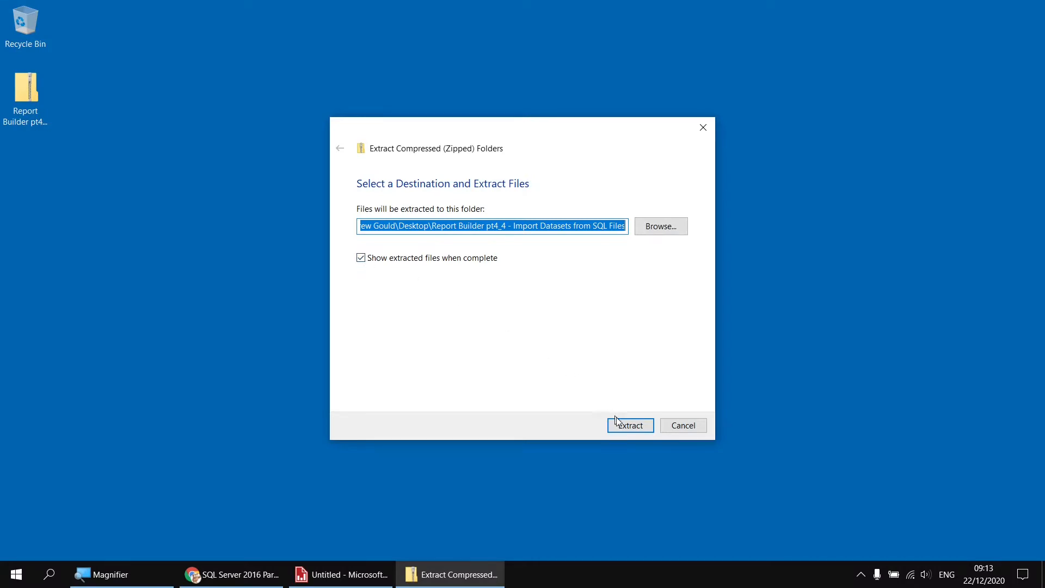
left_click(629, 429)
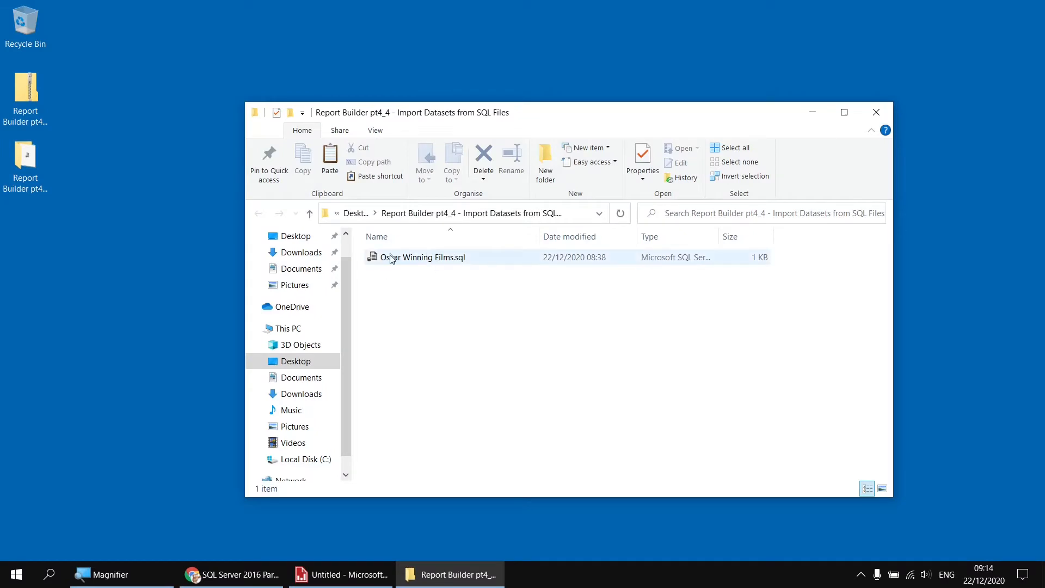
left_click(409, 260)
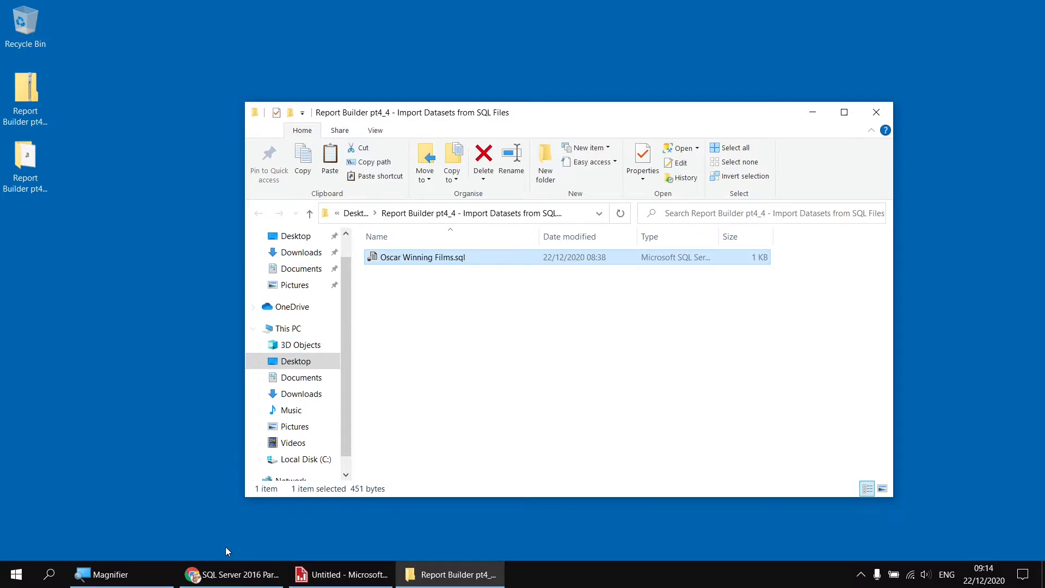
View the Wise Owl Movies Database video page in Chrome and switch to Report Builder
left_click(228, 571)
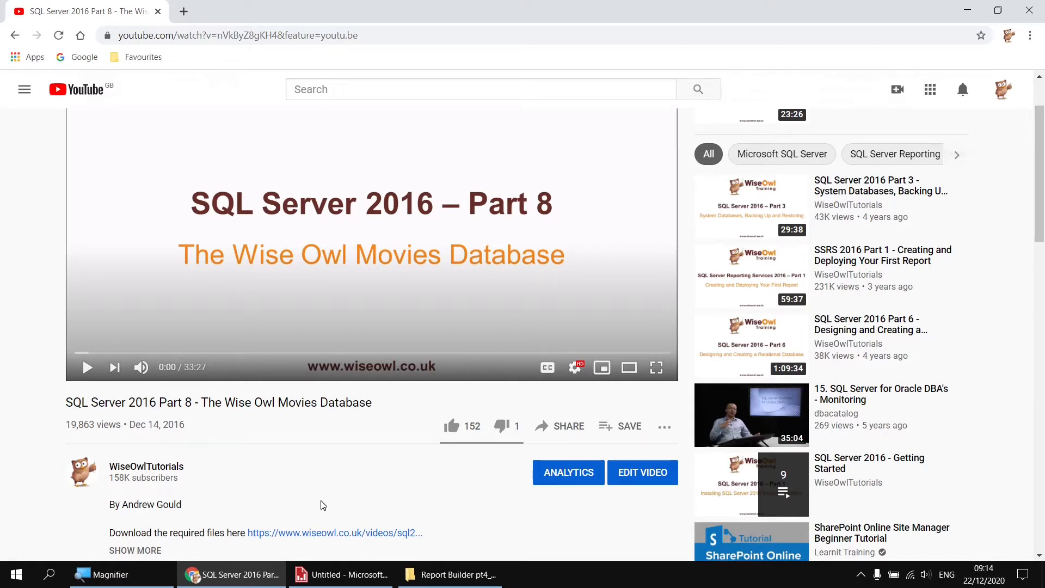
left_click(355, 575)
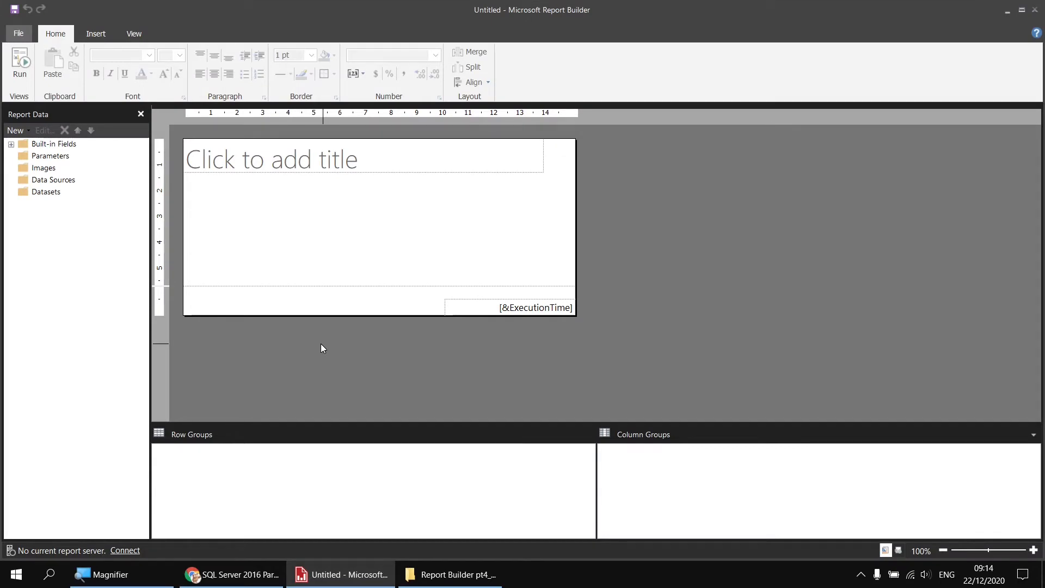
Add a data source named Movies that uses a connection embedded in the report
right_click(74, 183)
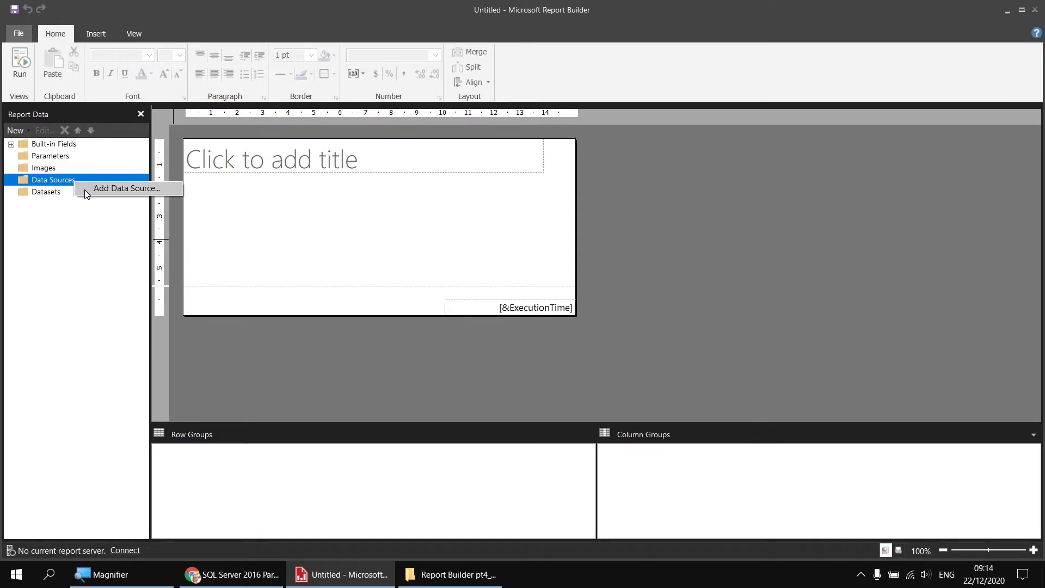
left_click(86, 190)
double_click(414, 142)
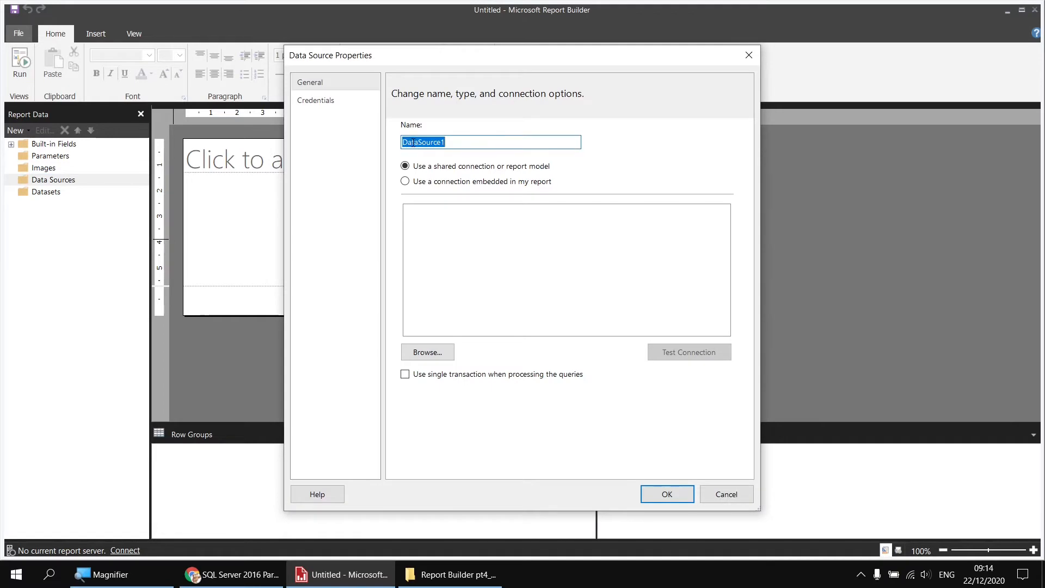
type("Movies")
left_click(456, 185)
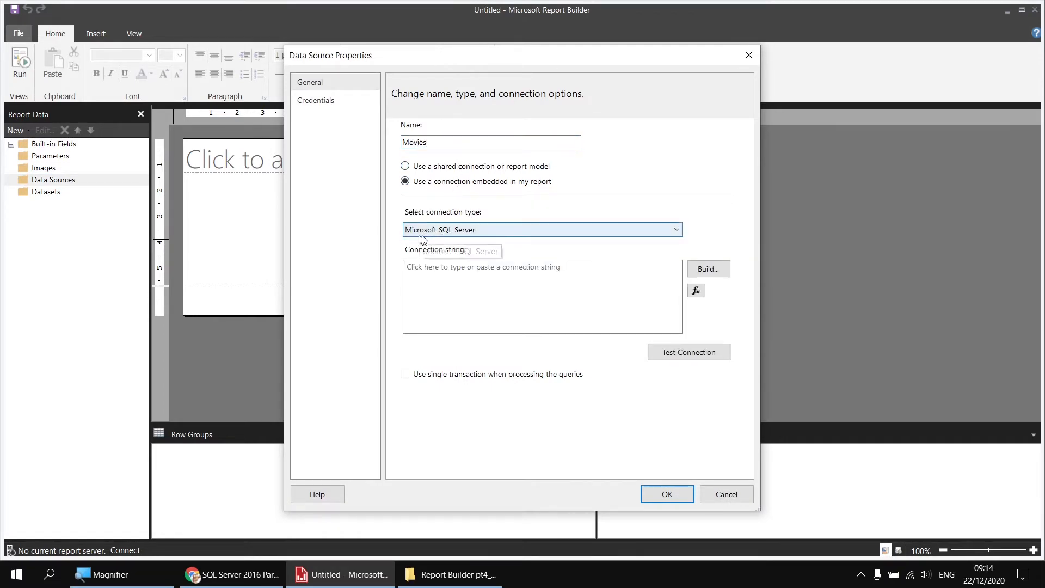
Build the data source's connection to the Movies database on server .\sql2017 and save the data source
left_click(709, 269)
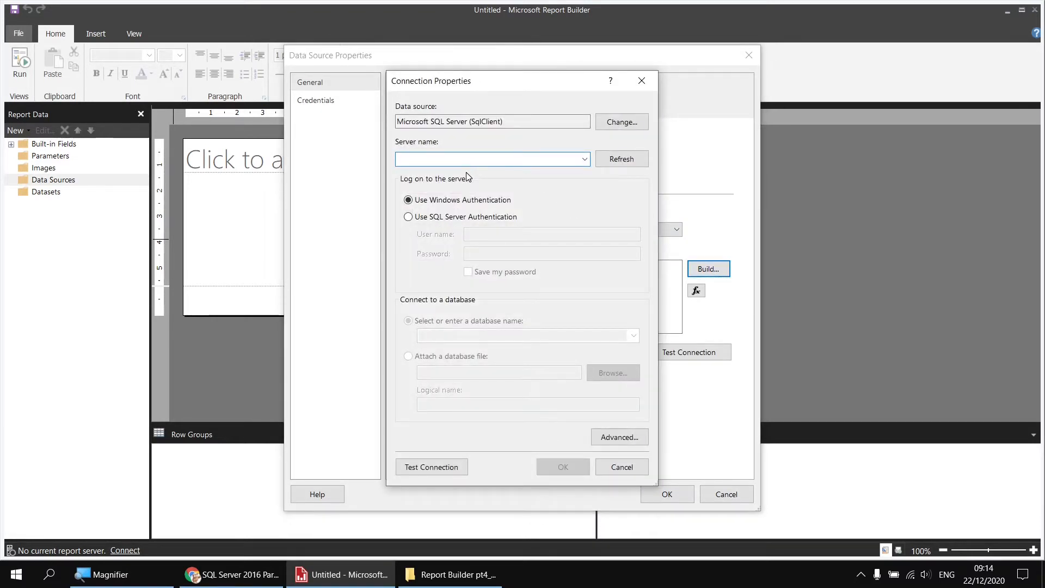
type(".\\")
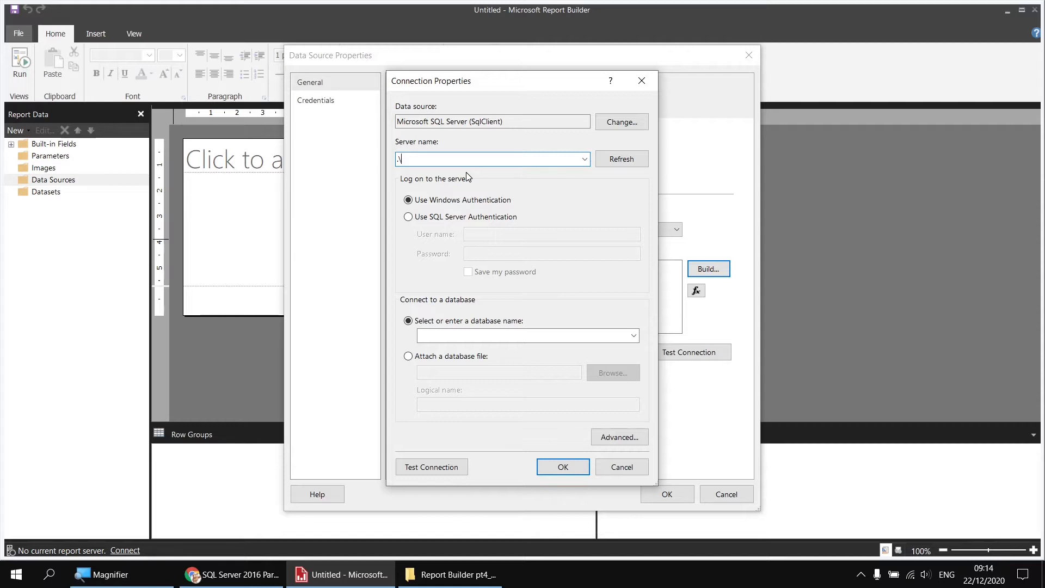
type("sql2017")
left_click(634, 336)
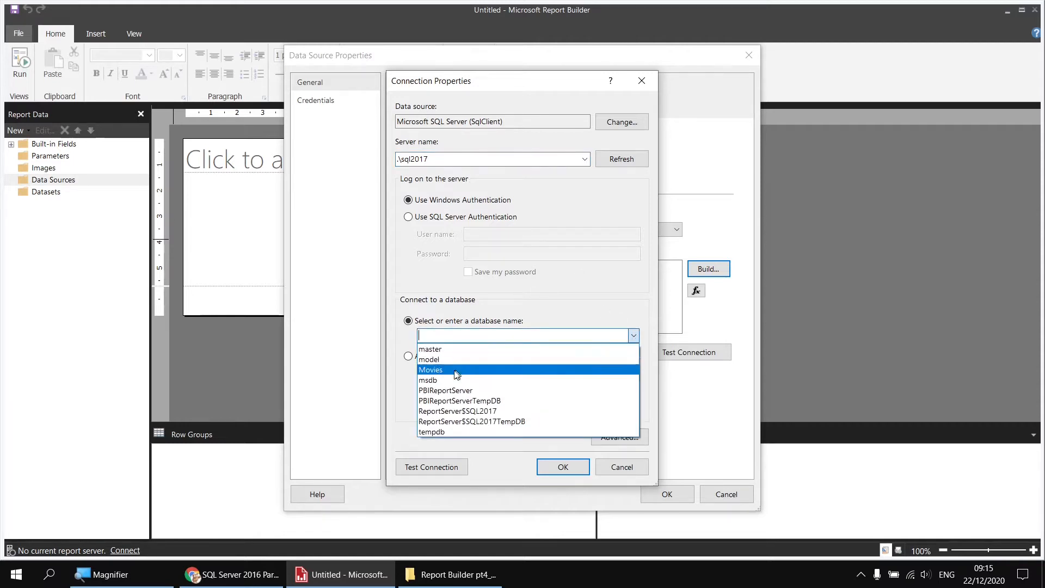
left_click(456, 371)
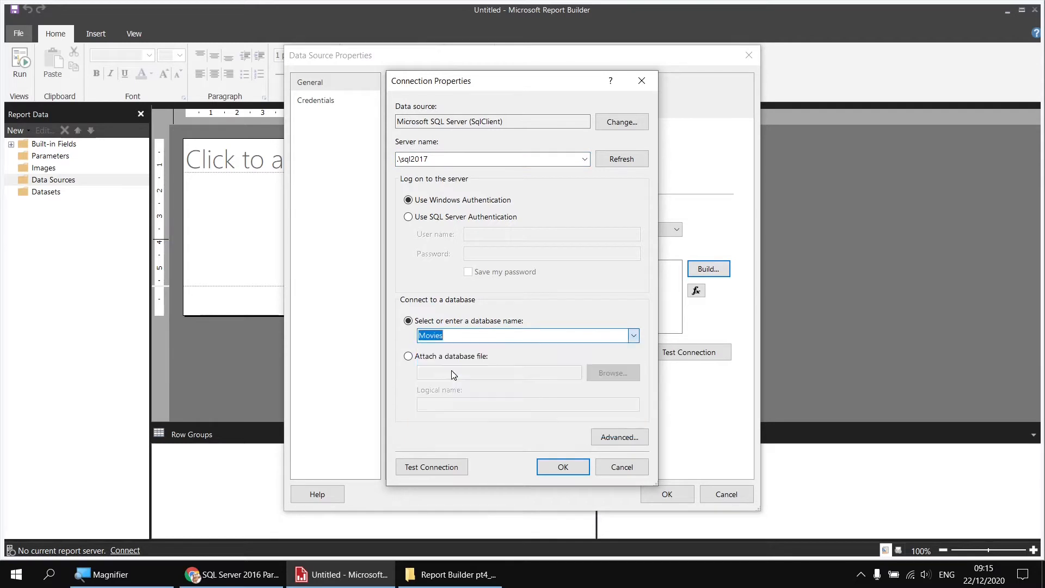
left_click(574, 475)
left_click(660, 496)
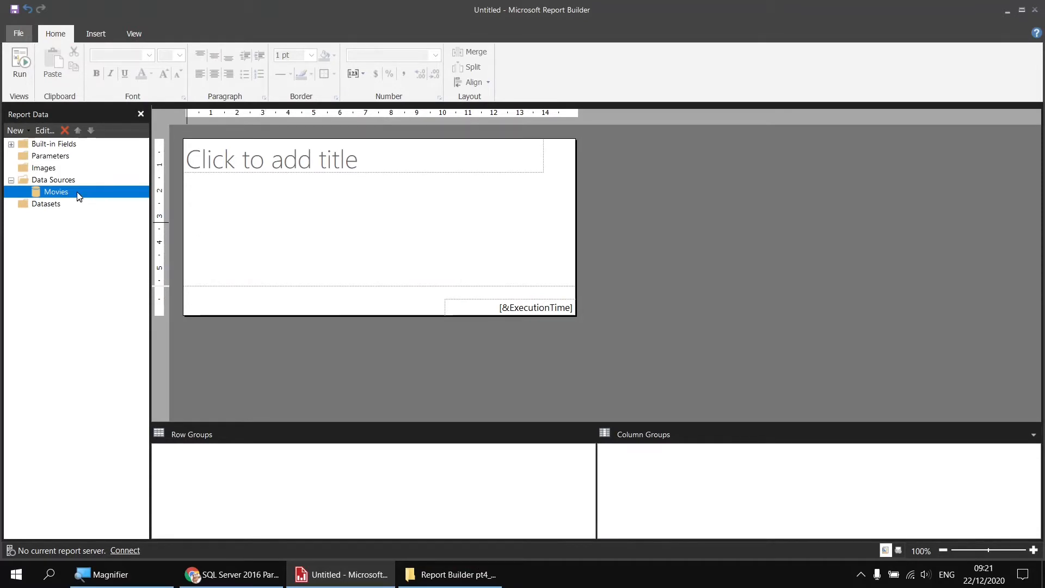
Add a dataset based on the Movies data source and name it OscarWinners
right_click(77, 194)
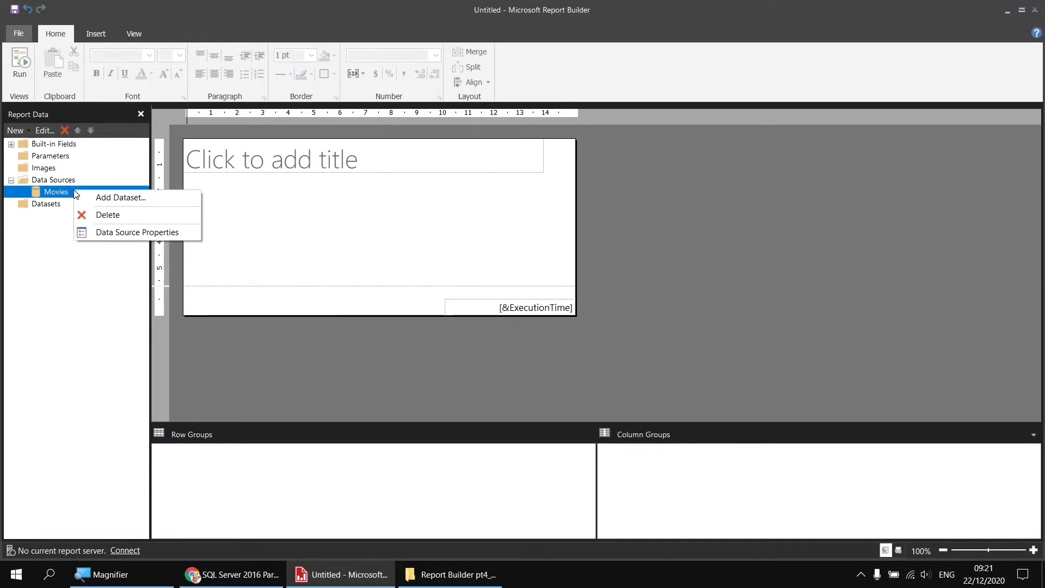
left_click(87, 197)
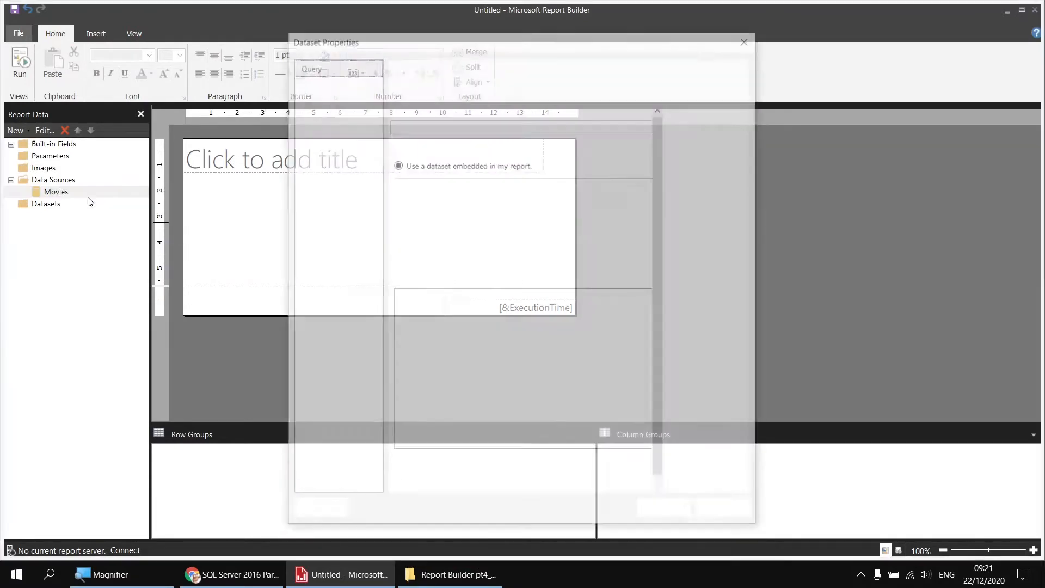
double_click(413, 123)
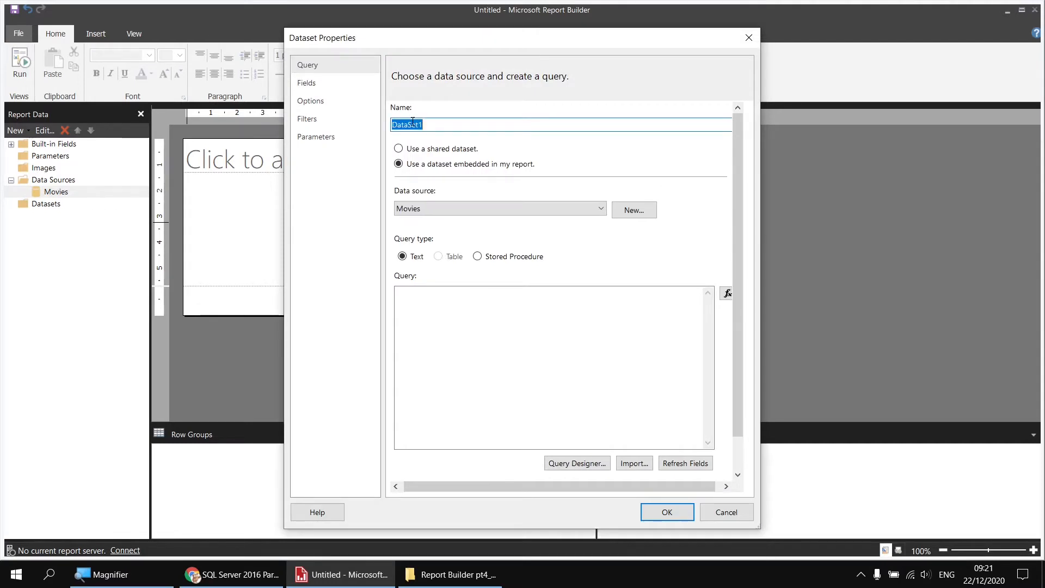
type("OscarWinners")
left_click(408, 315)
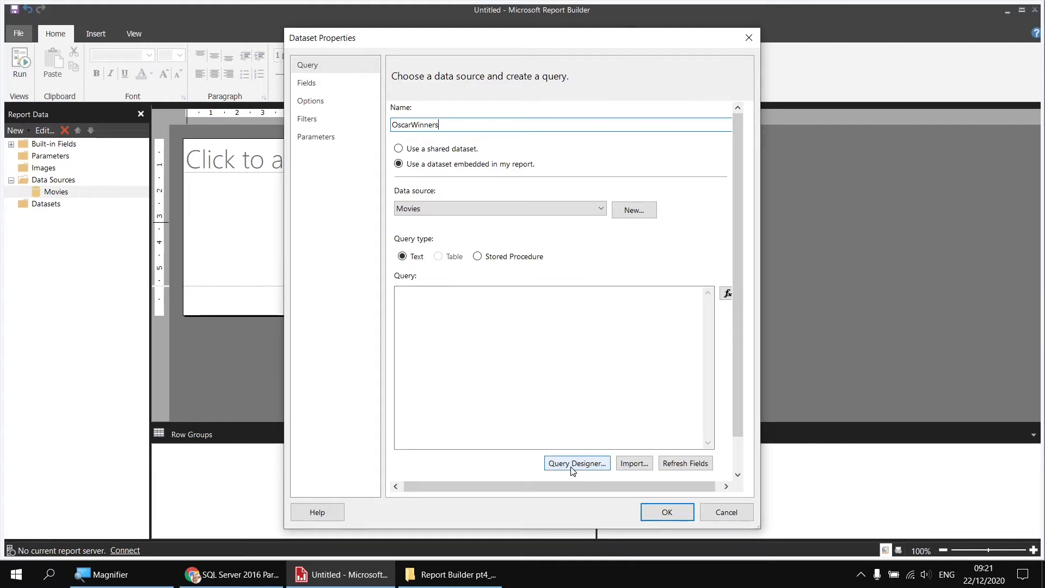
Import the dataset's query from Oscar Winning Films.sql in the extracted desktop folder, review it and save the dataset
left_click(634, 468)
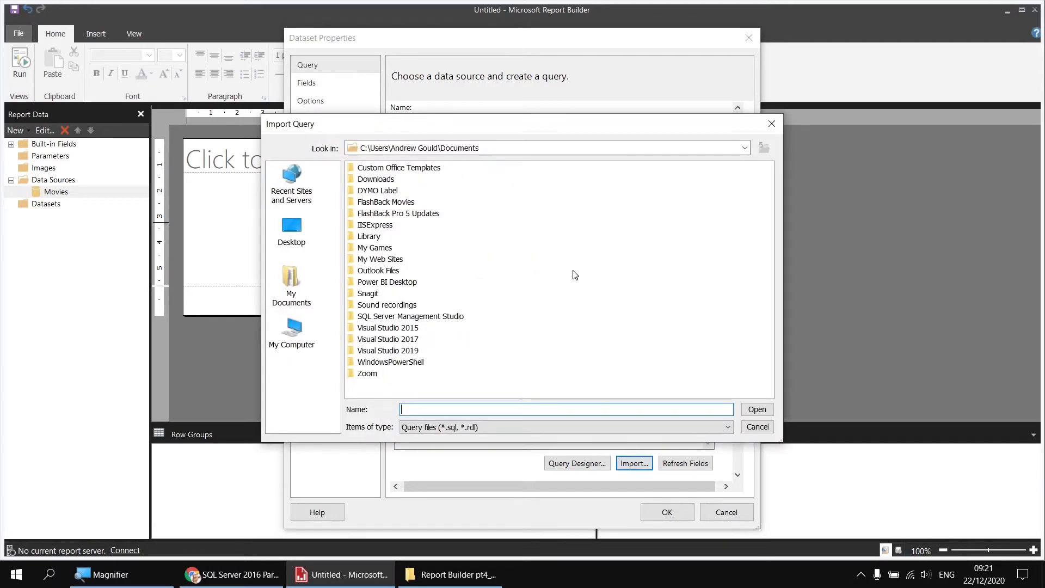
left_click(291, 232)
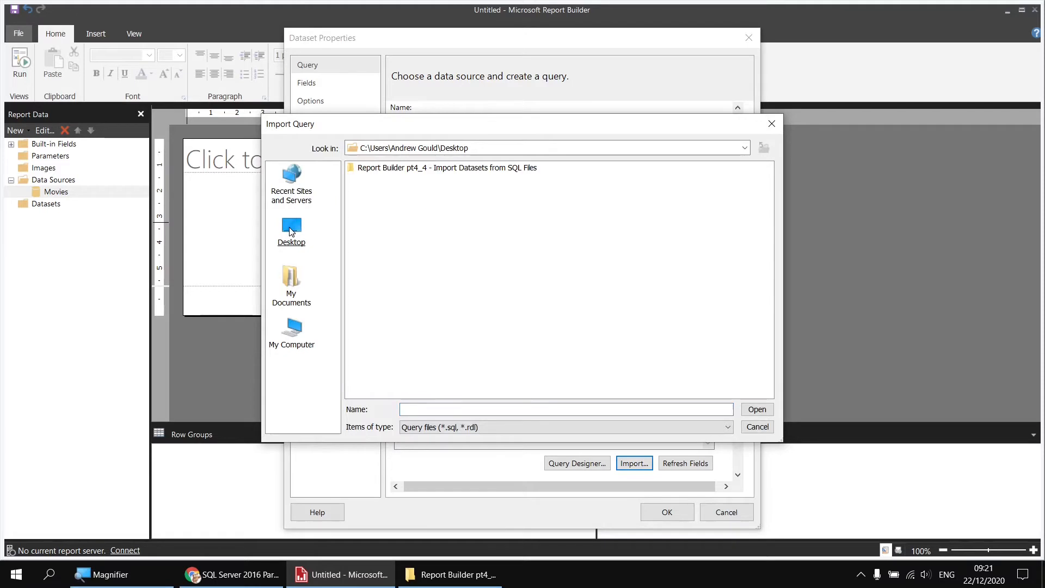
double_click(396, 170)
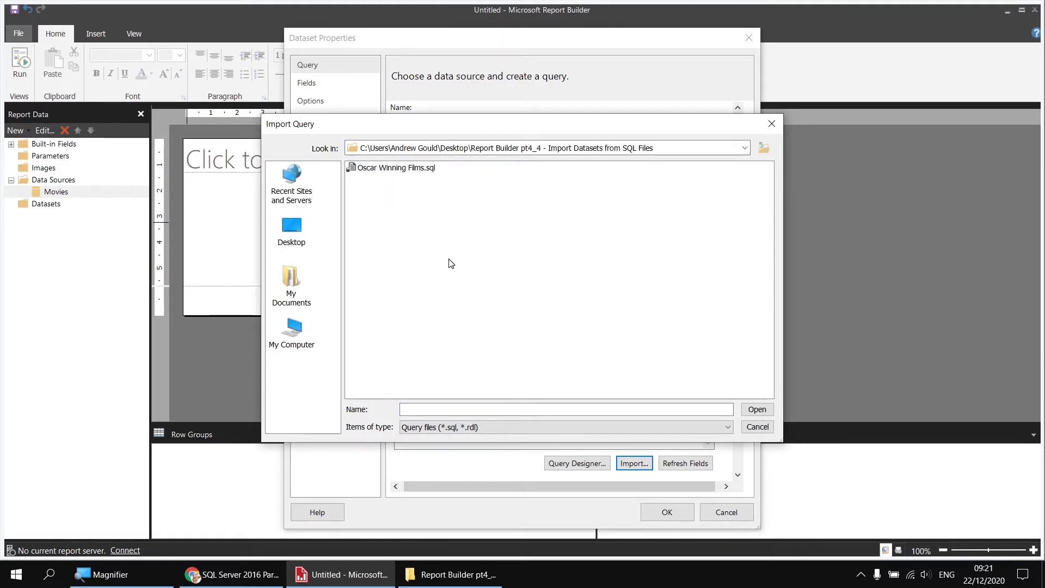
double_click(394, 169)
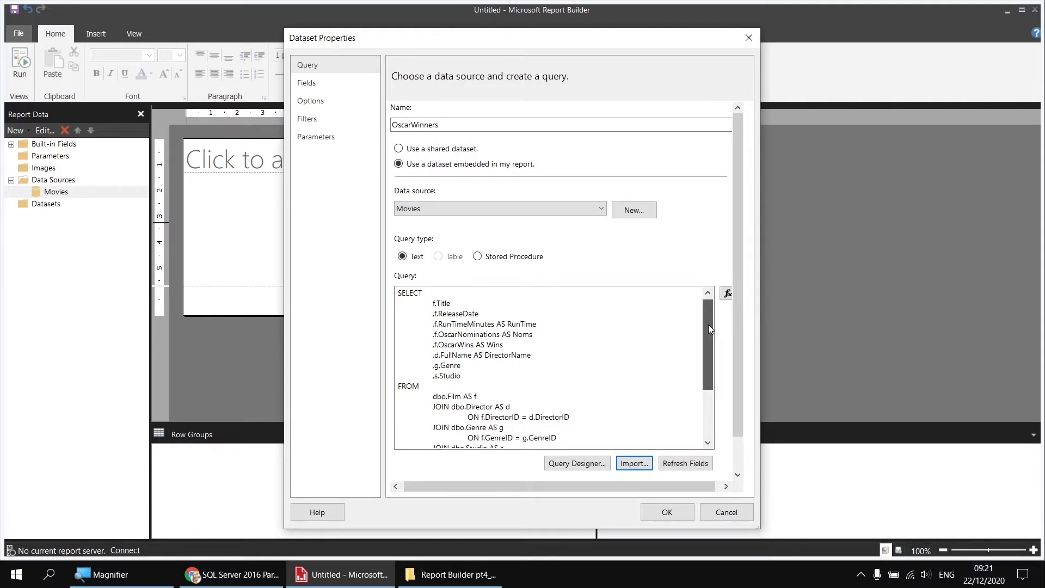
left_click_drag(708, 325, 717, 385)
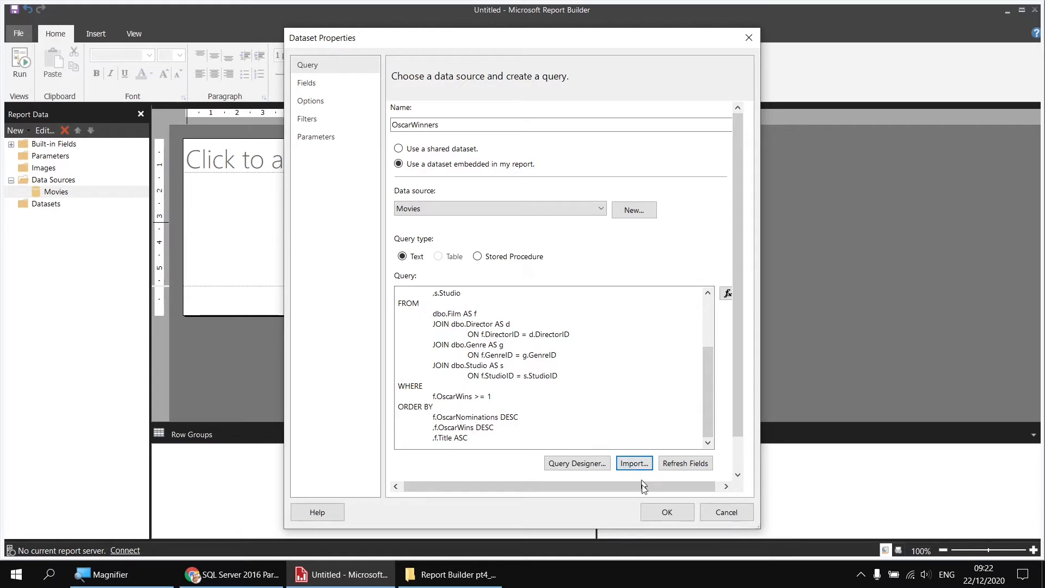
left_click(663, 511)
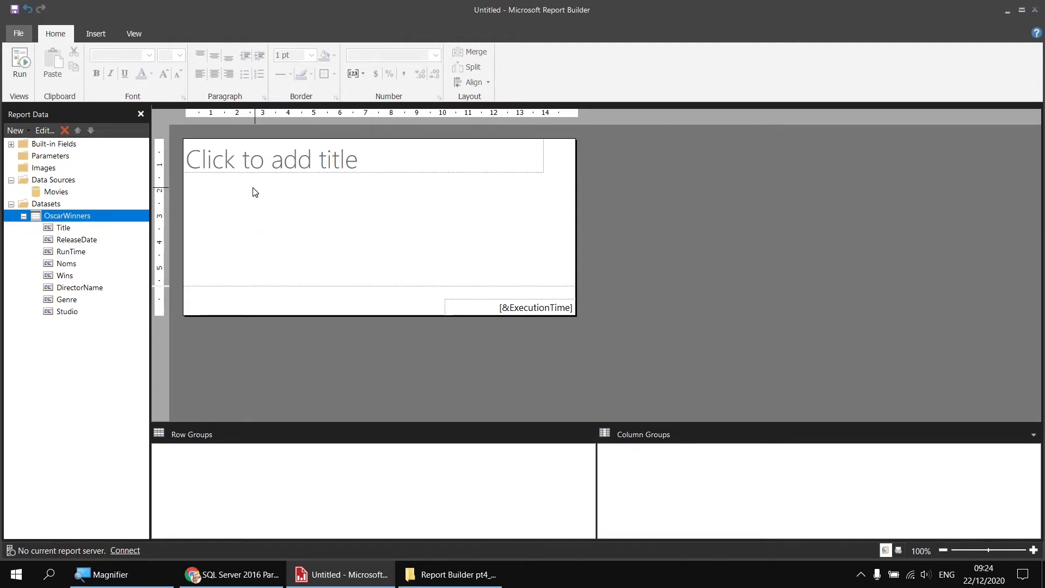
Delete the report's title text box and remove the page footer
left_click_drag(253, 188, 238, 165)
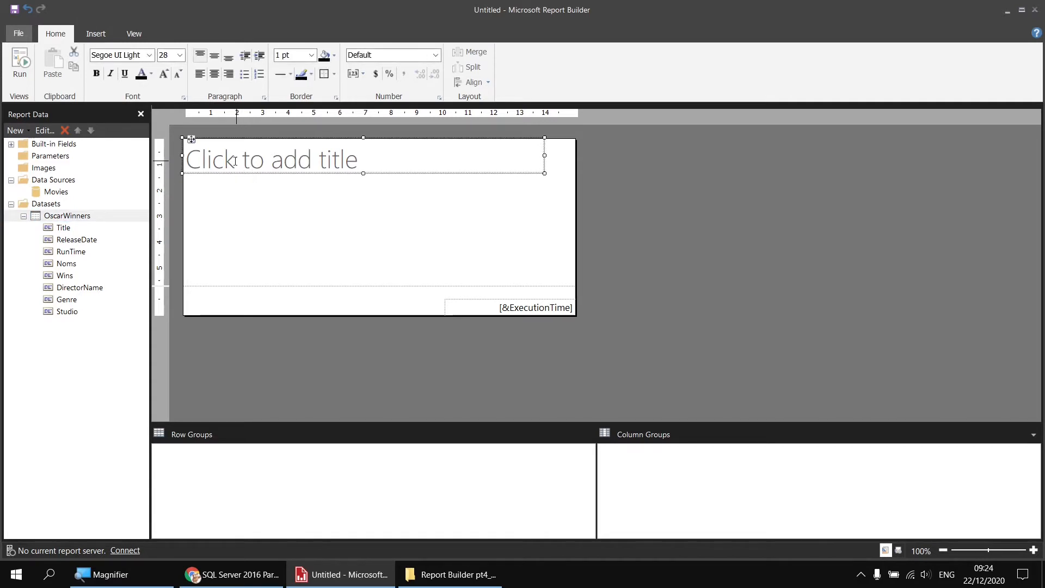
key("Delete")
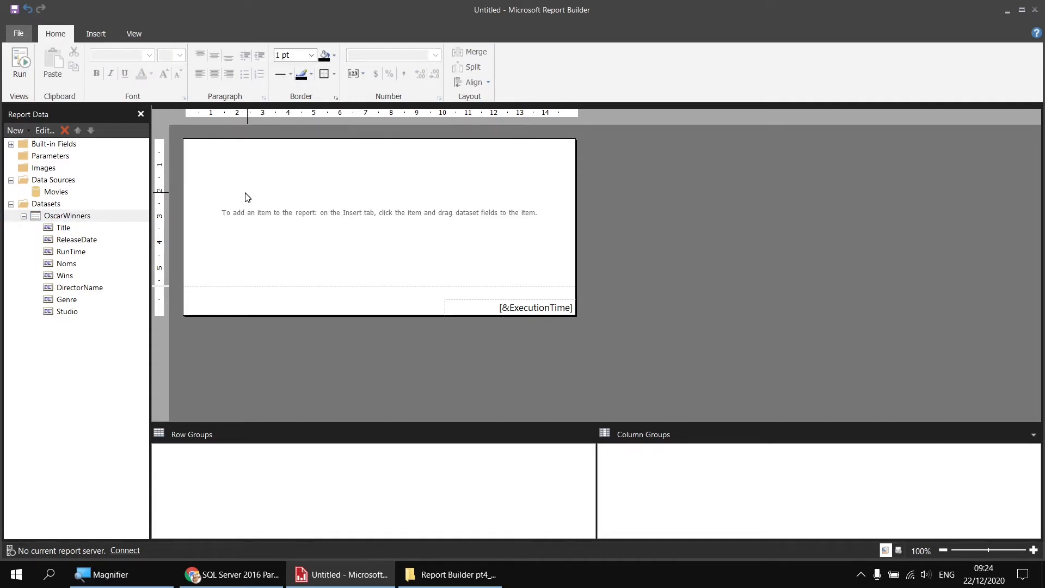
right_click(239, 303)
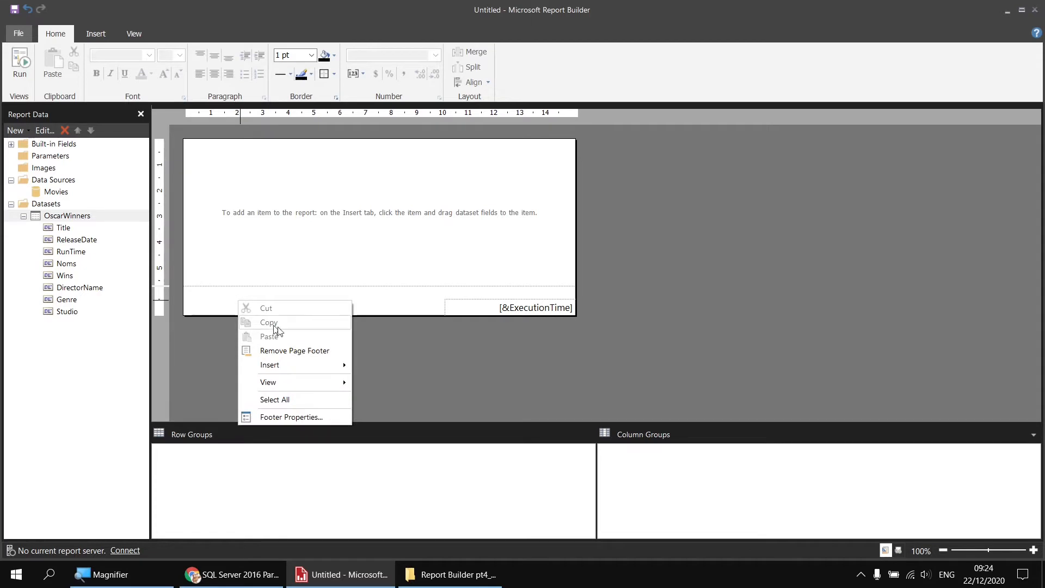
left_click(297, 352)
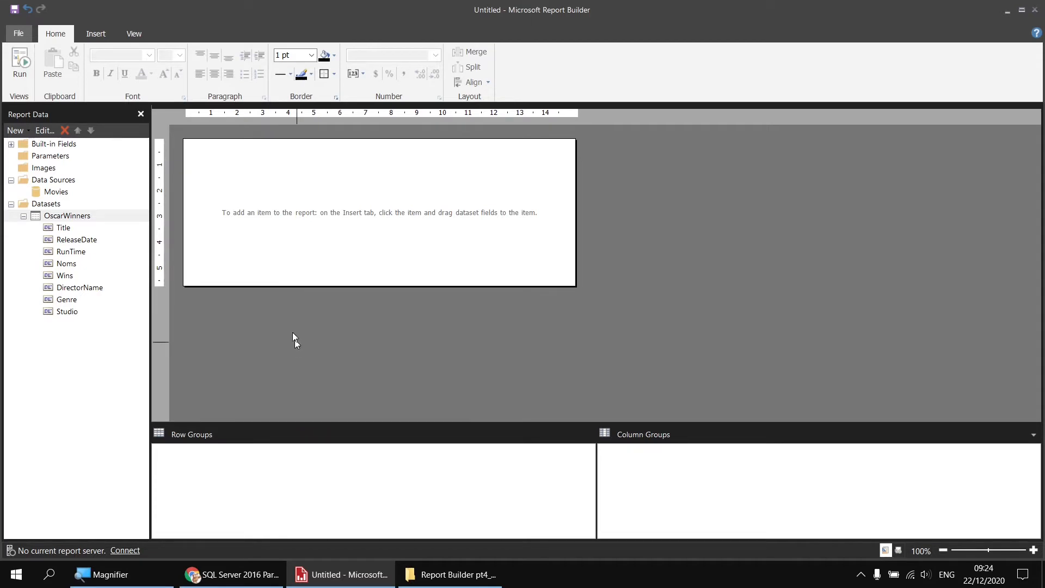
Insert a table in the upper-left corner of the report body
right_click(190, 144)
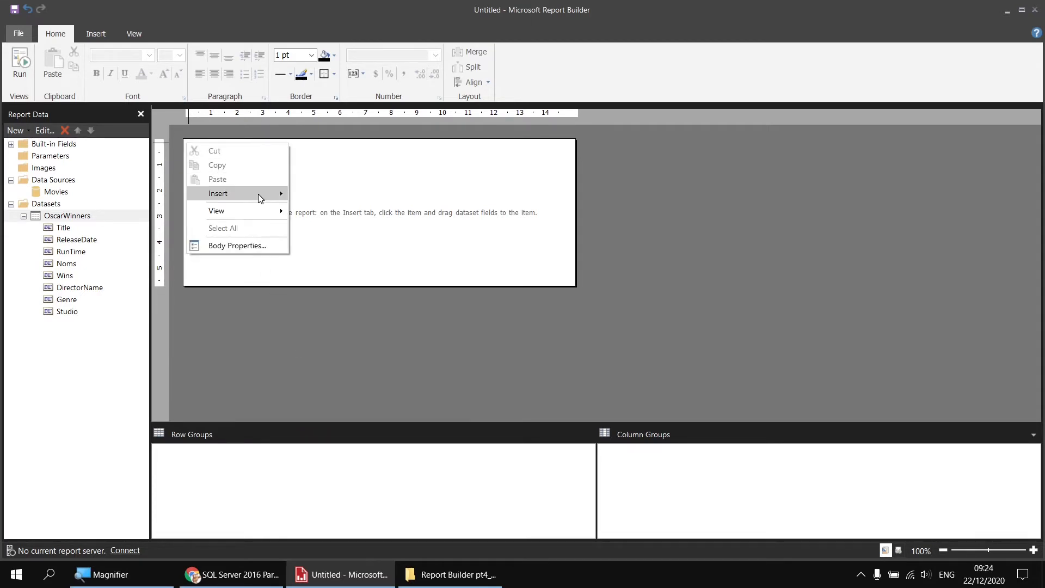
mouse_move(258, 194)
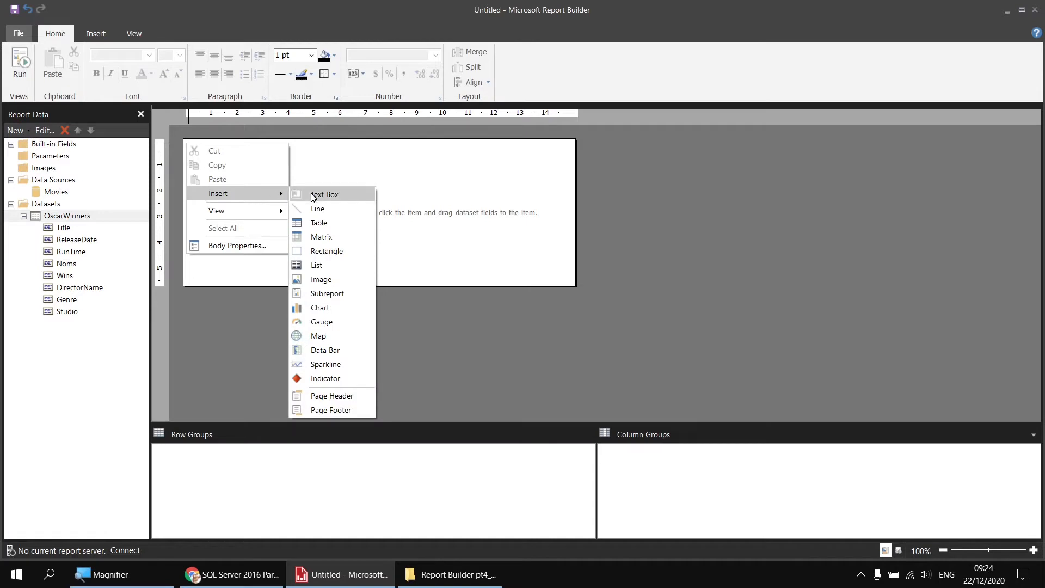
left_click(338, 221)
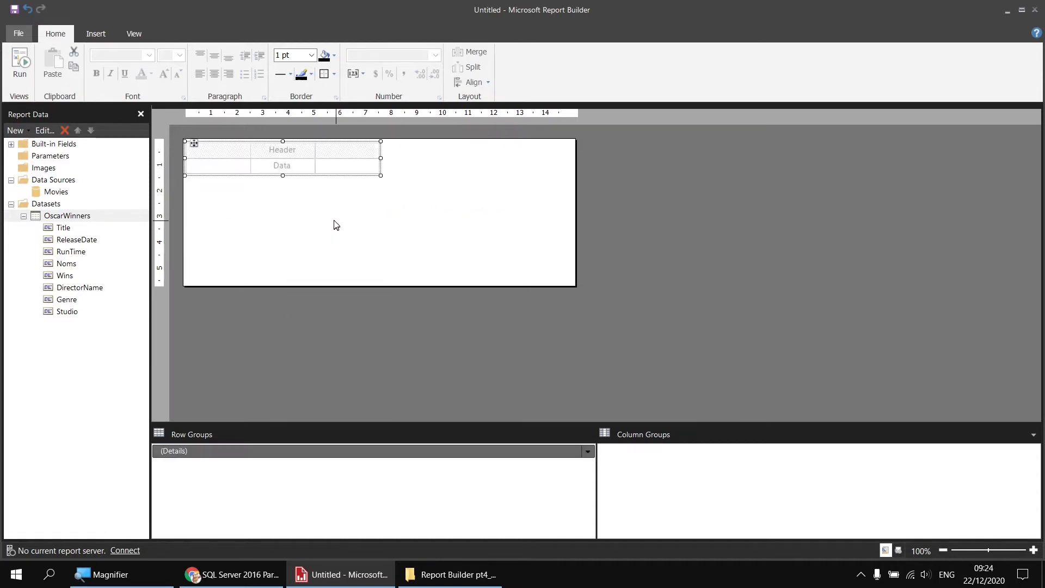
Assign the Title, ReleaseDate and RunTime fields to the table's three data cells in that order
left_click(245, 164)
left_click(244, 163)
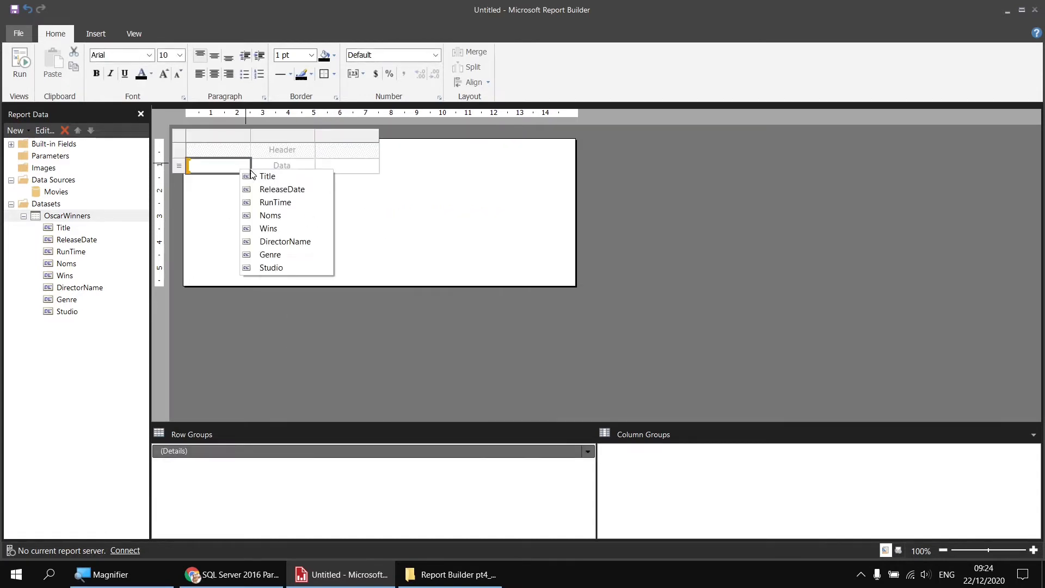
left_click(280, 176)
left_click(309, 166)
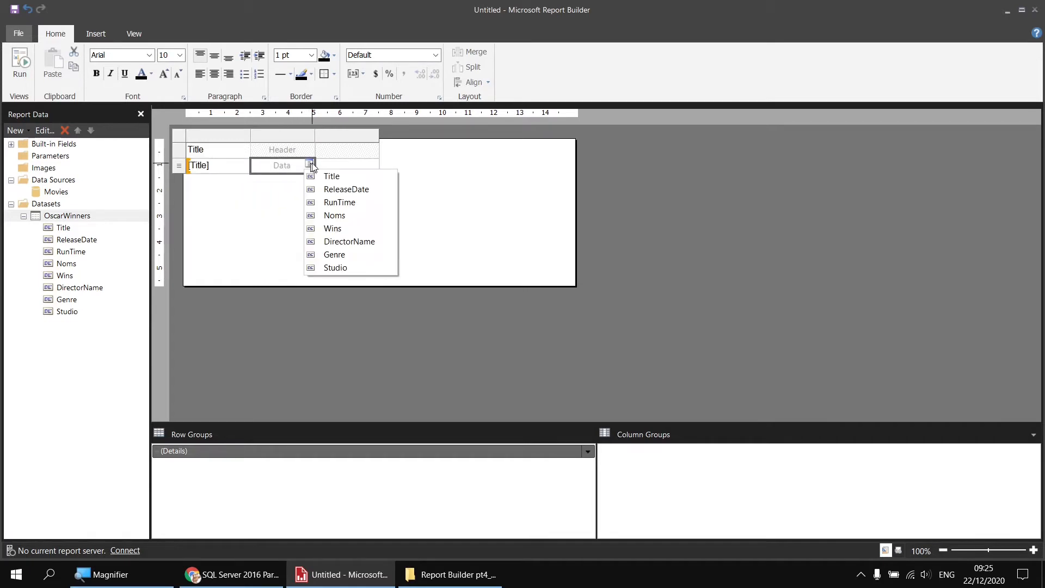
left_click(344, 189)
left_click(374, 165)
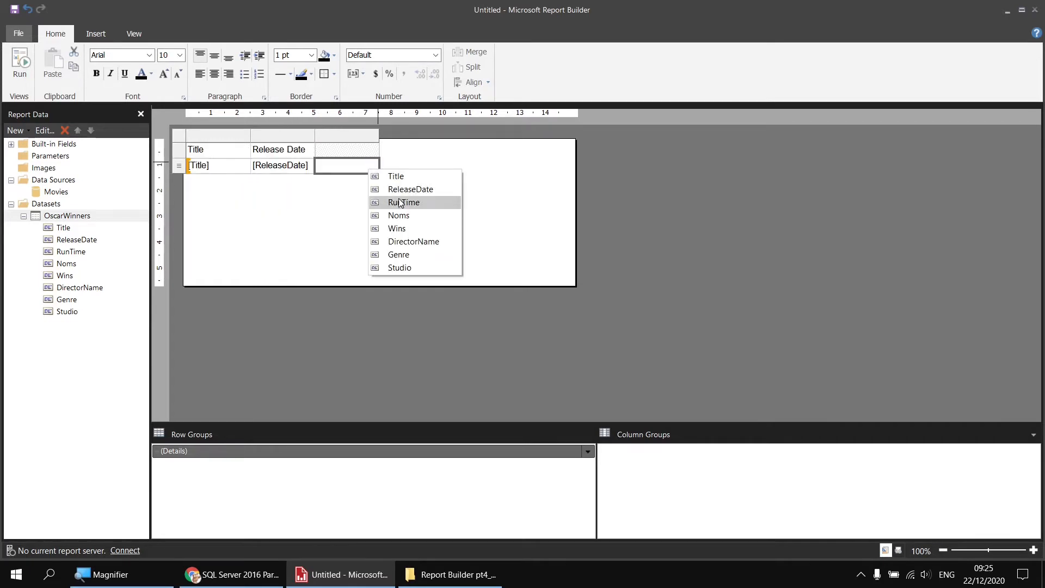
left_click(401, 202)
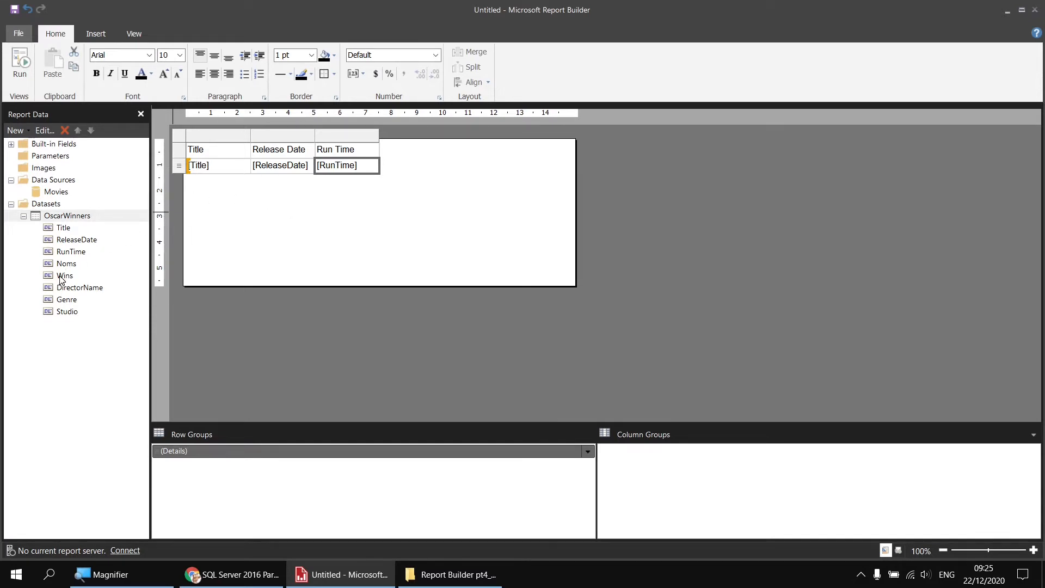
Add the Noms and Wins fields as new columns after Run Time in the table
left_click_drag(65, 264, 376, 167)
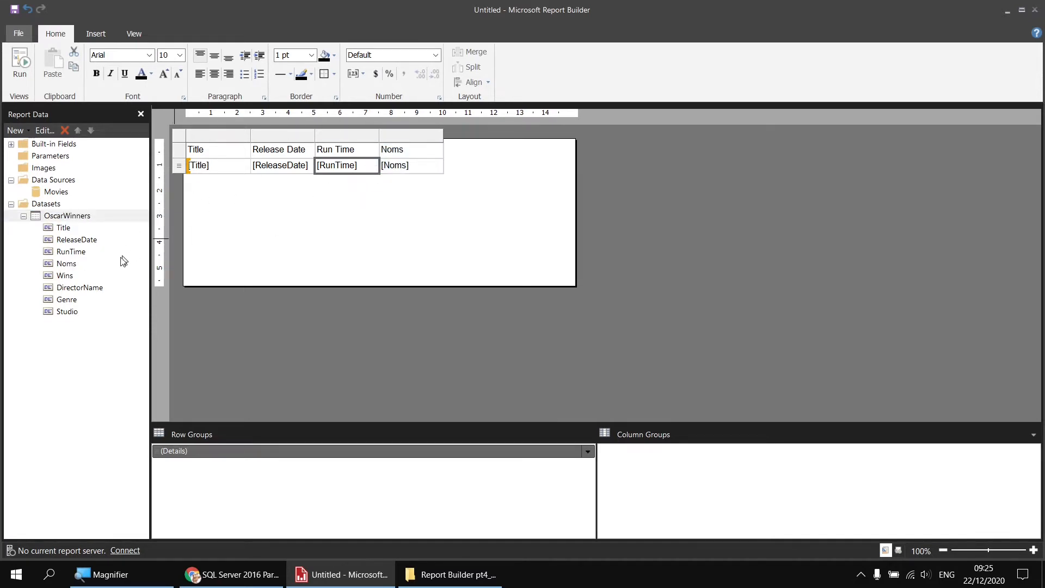
left_click_drag(58, 277, 432, 164)
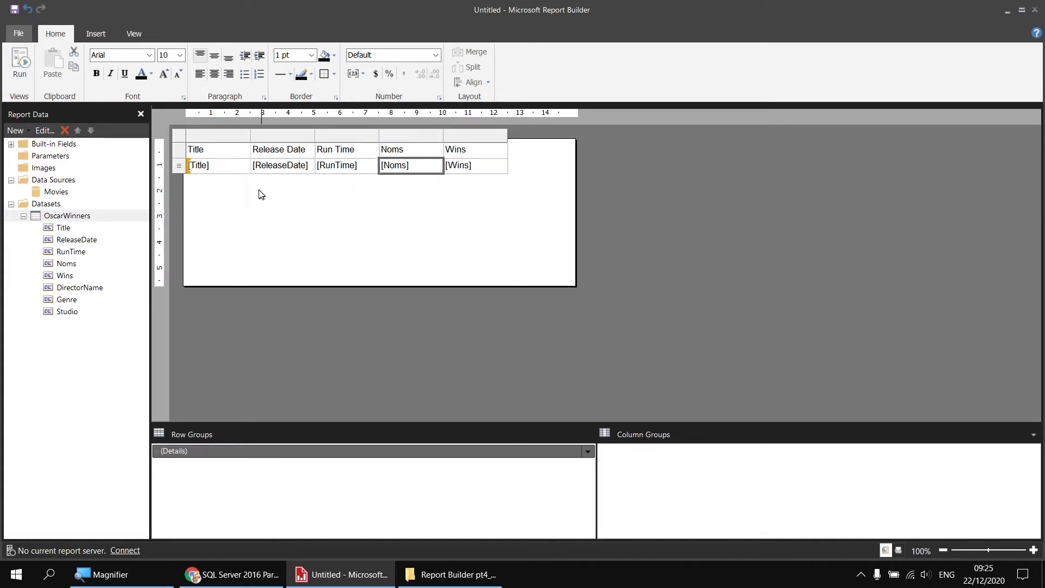
Try the Arial Black font on all the table's cells and return them to Arial
left_click(220, 154)
left_click_drag(222, 159, 472, 166)
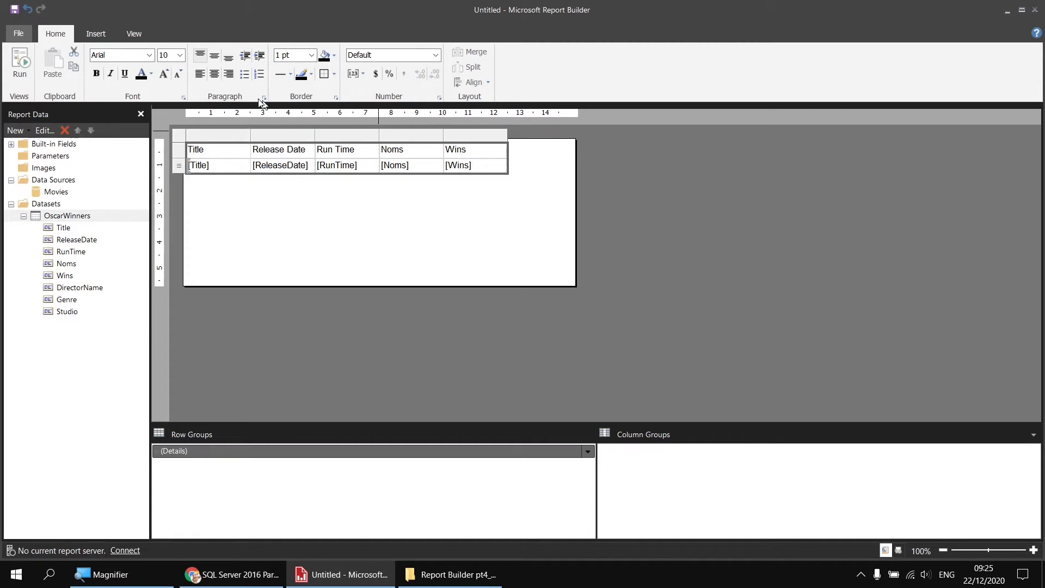
left_click(141, 57)
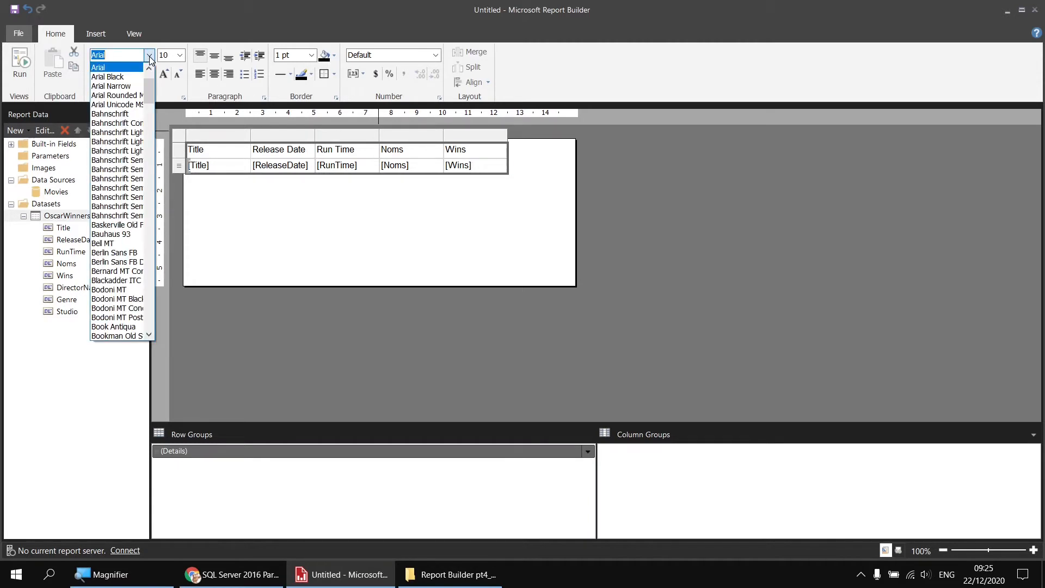
left_click(125, 77)
left_click(148, 55)
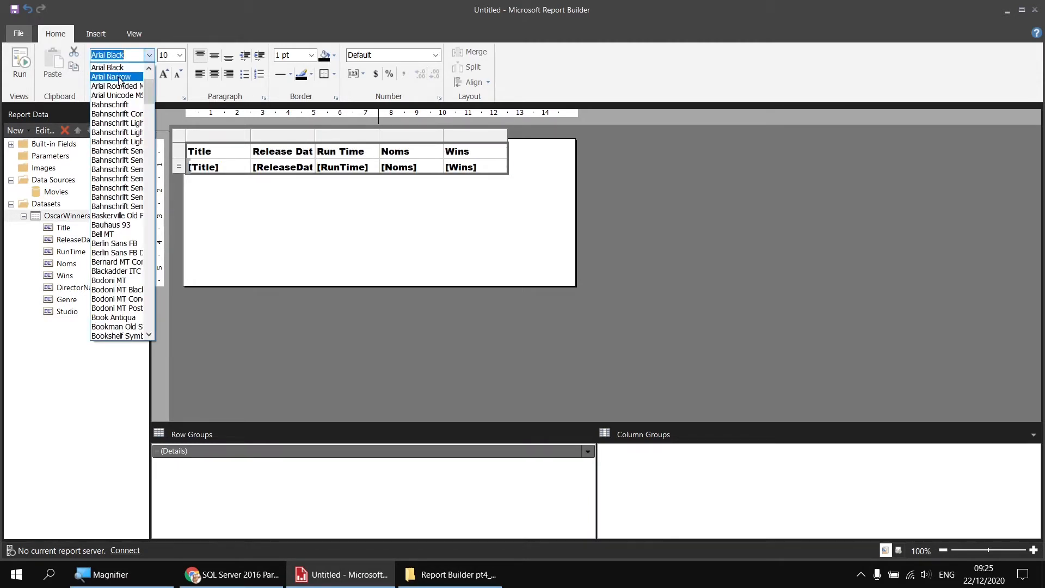
scroll(129, 70, "up", 1)
left_click(119, 87)
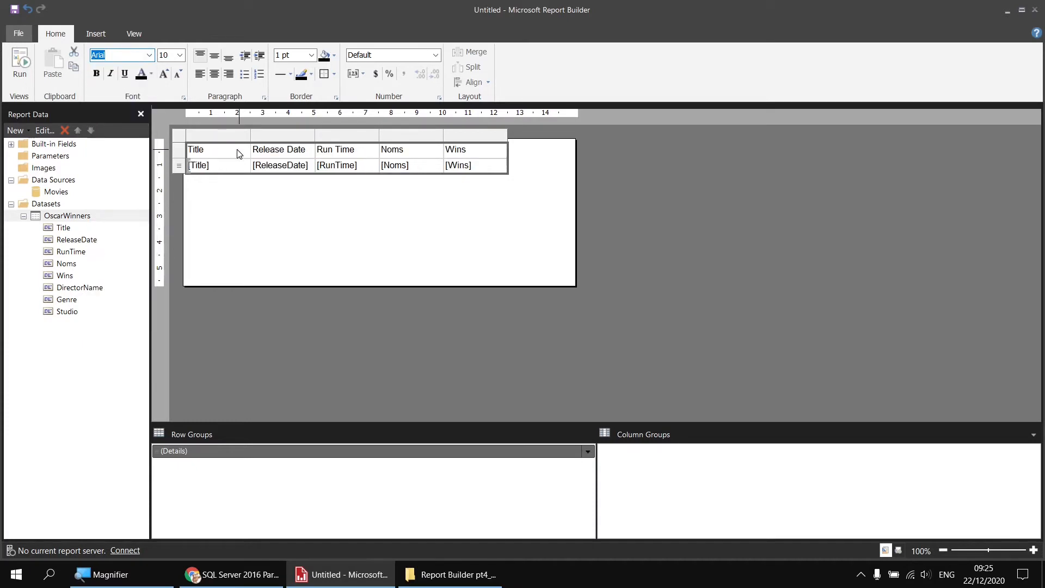
Widen the Title column to about 8 cm and format the ReleaseDate cell as a date of type 31/01/2000 without regional settings
left_click_drag(251, 134, 394, 134)
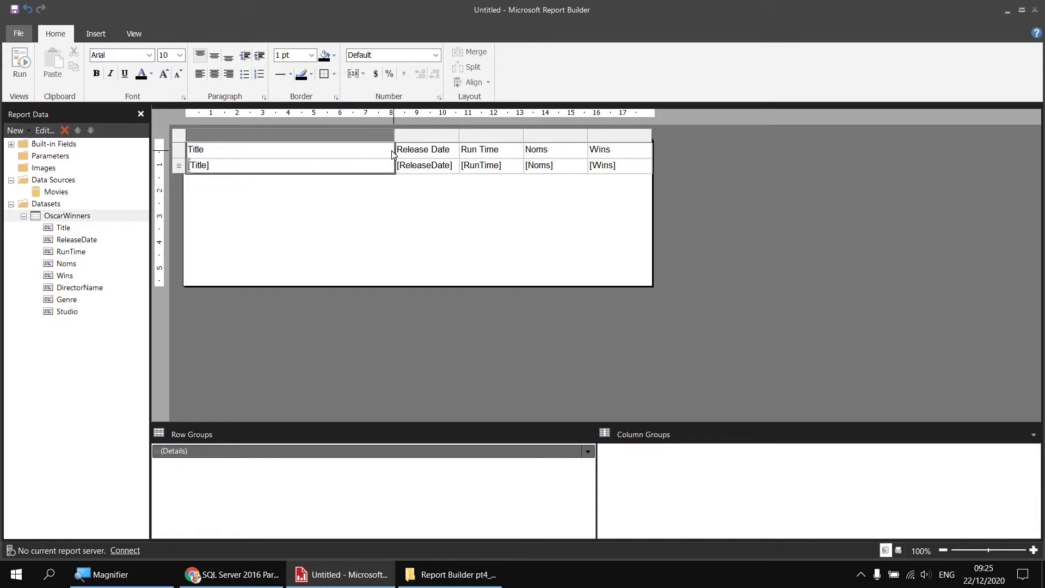
left_click(419, 171)
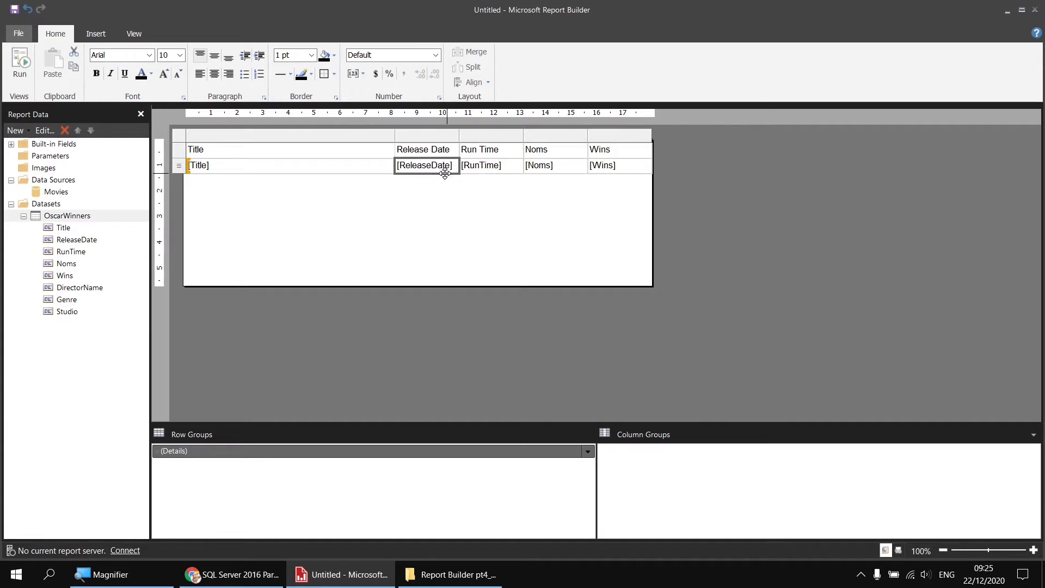
left_click(439, 99)
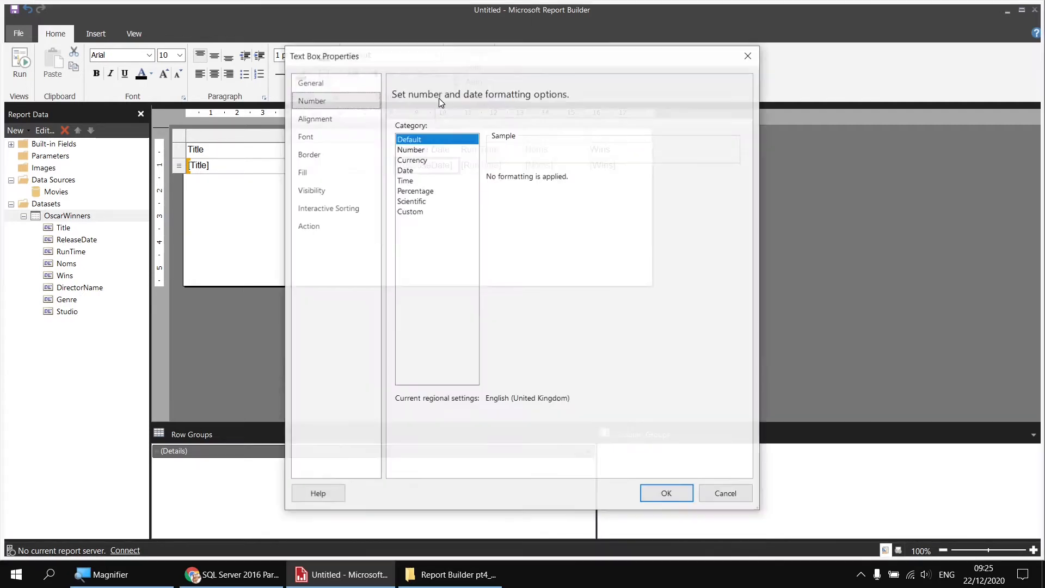
left_click(413, 170)
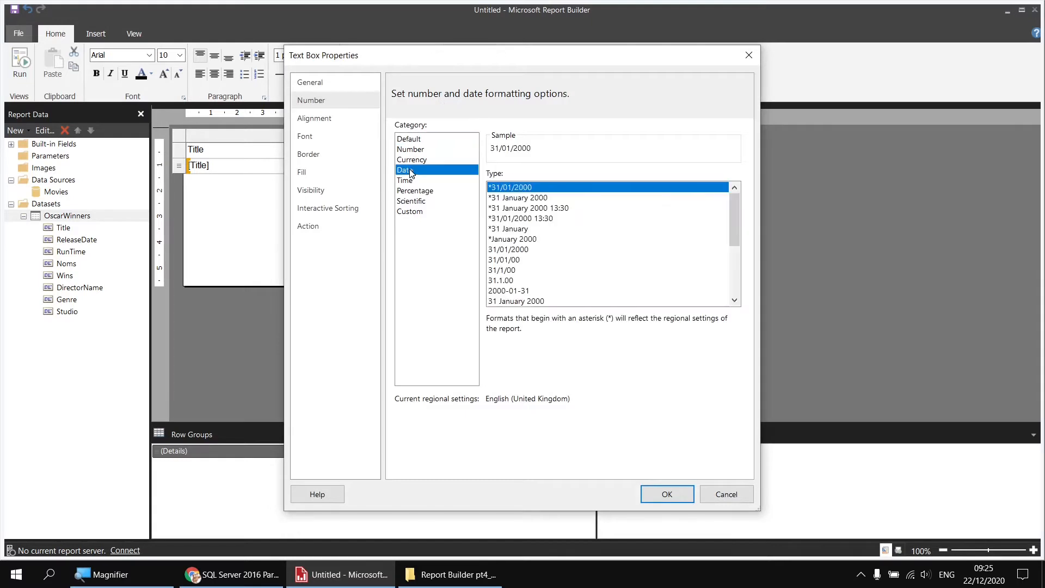
left_click(530, 251)
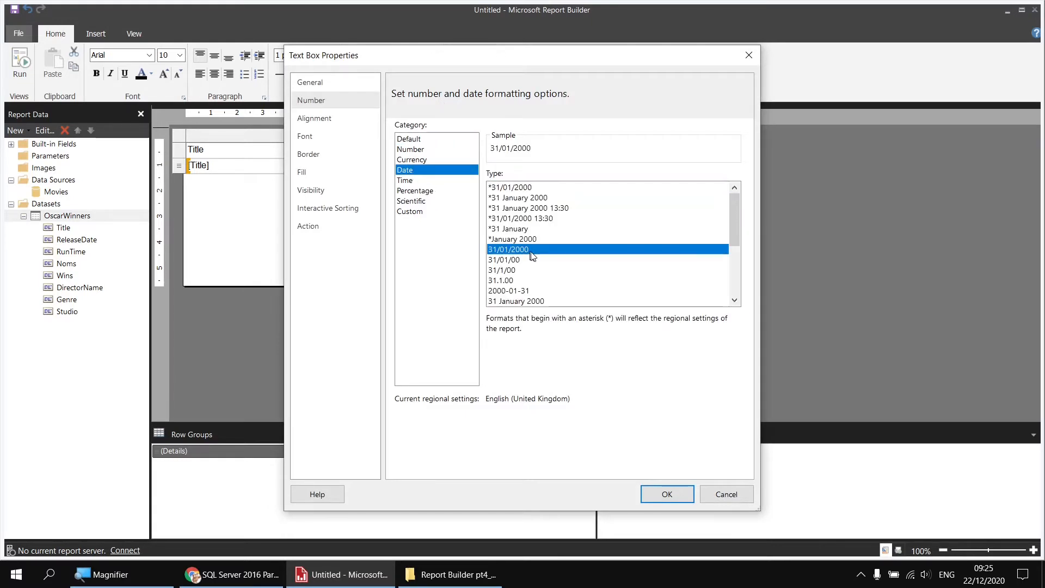
left_click(667, 494)
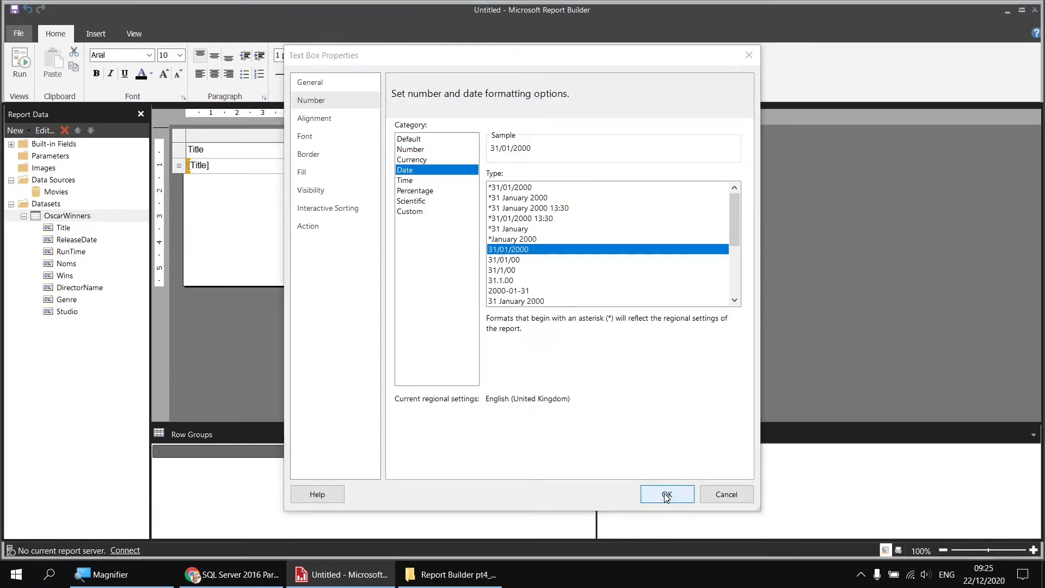
Fill the table's header row with light steel blue and make its text bold
left_click(180, 150)
left_click(333, 55)
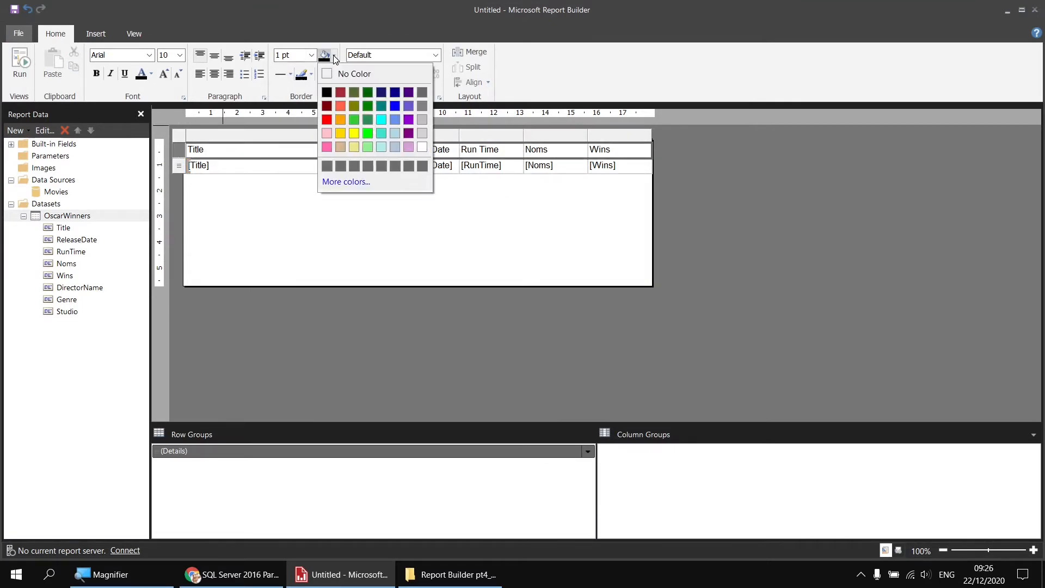
left_click(395, 147)
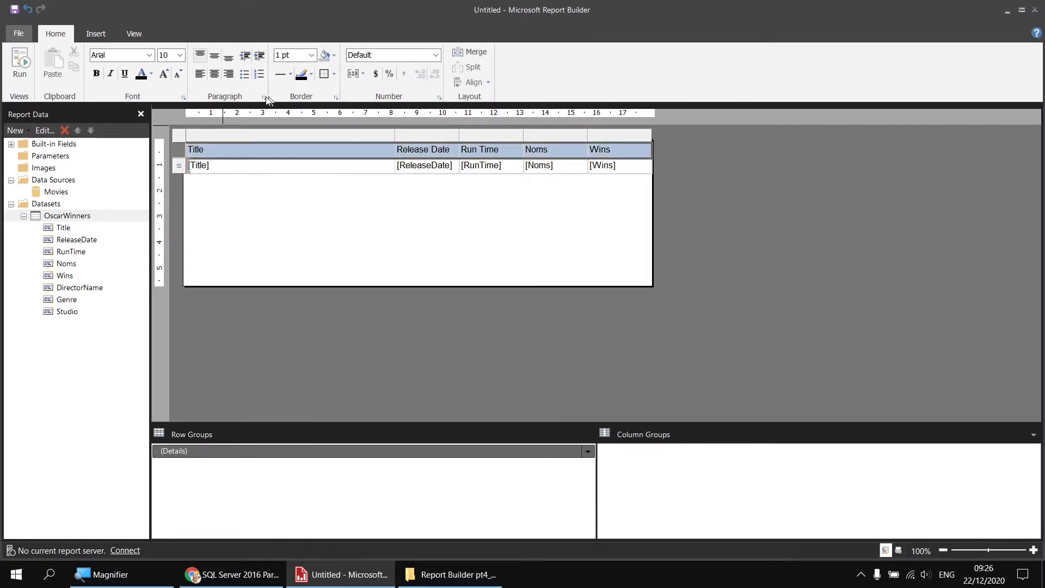
left_click(97, 74)
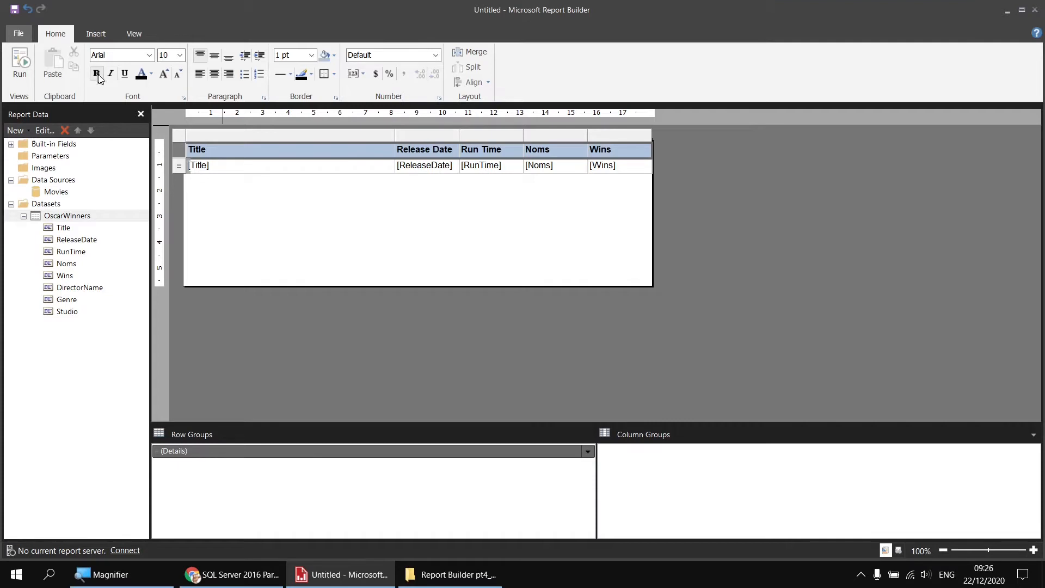
Run the report to preview the film table and return to the design
left_click(21, 65)
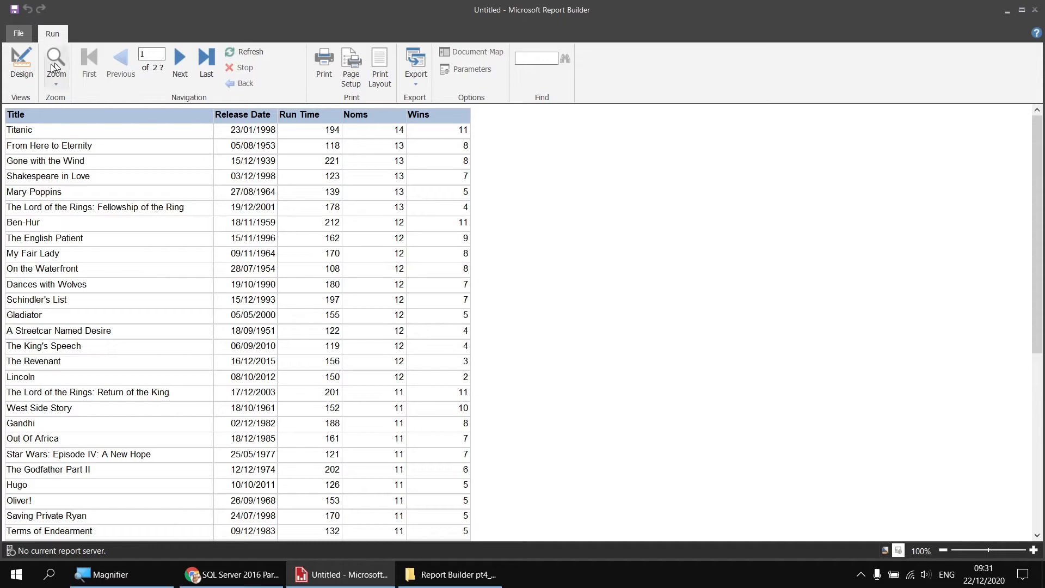
left_click(22, 64)
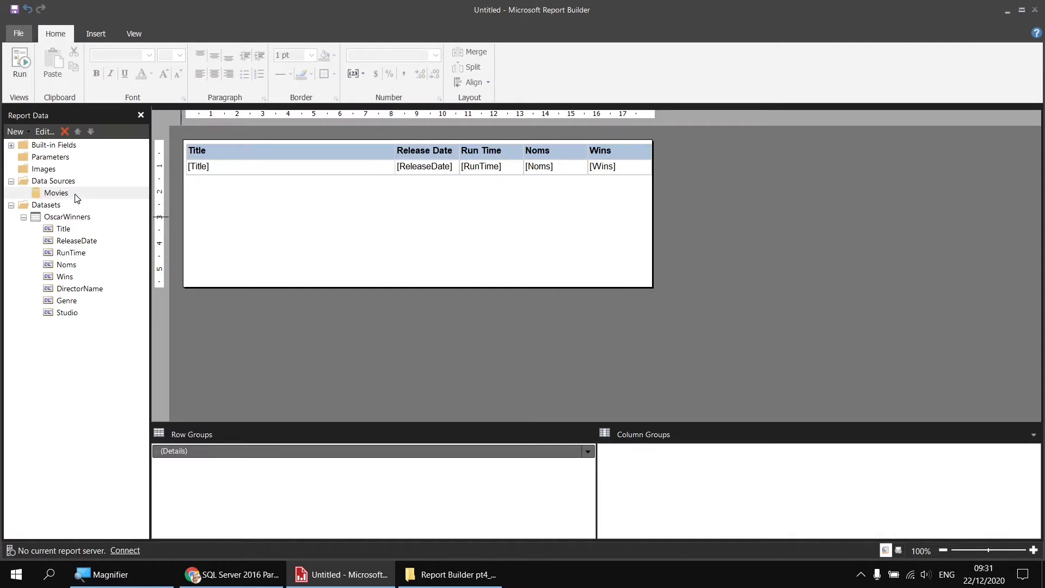
Add another dataset to the Movies data source and open the Query Designer for its query
right_click(72, 198)
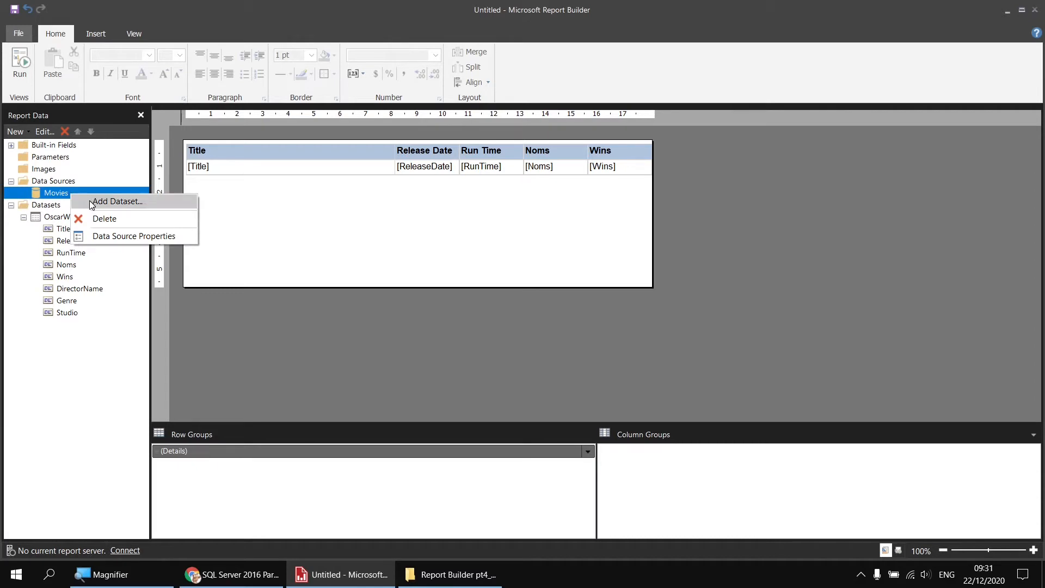
left_click(90, 200)
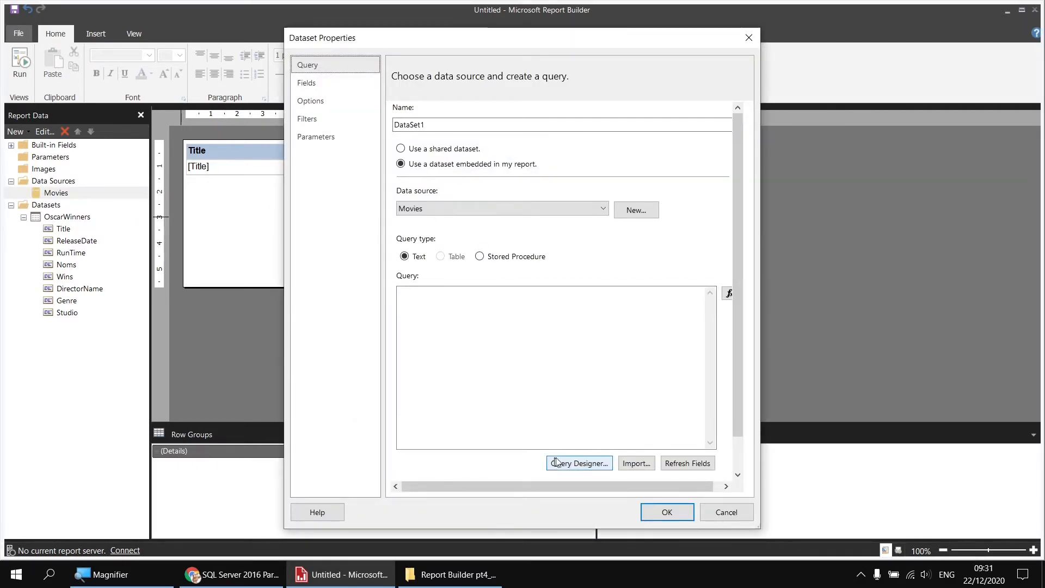
left_click(573, 464)
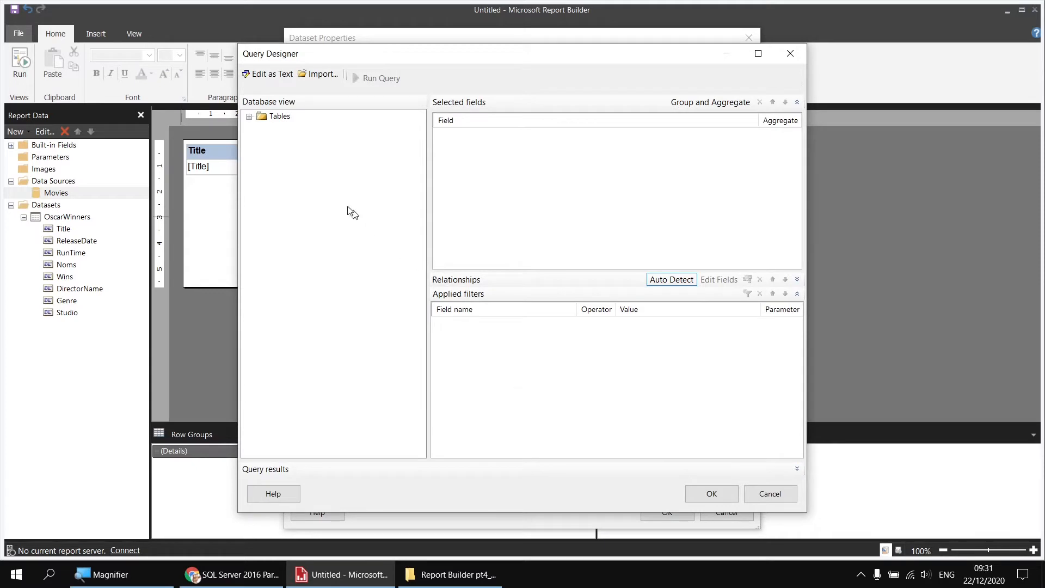
Include the Title, ReleaseDate, OscarNominations and OscarWins fields of the Film table in the query
left_click(249, 117)
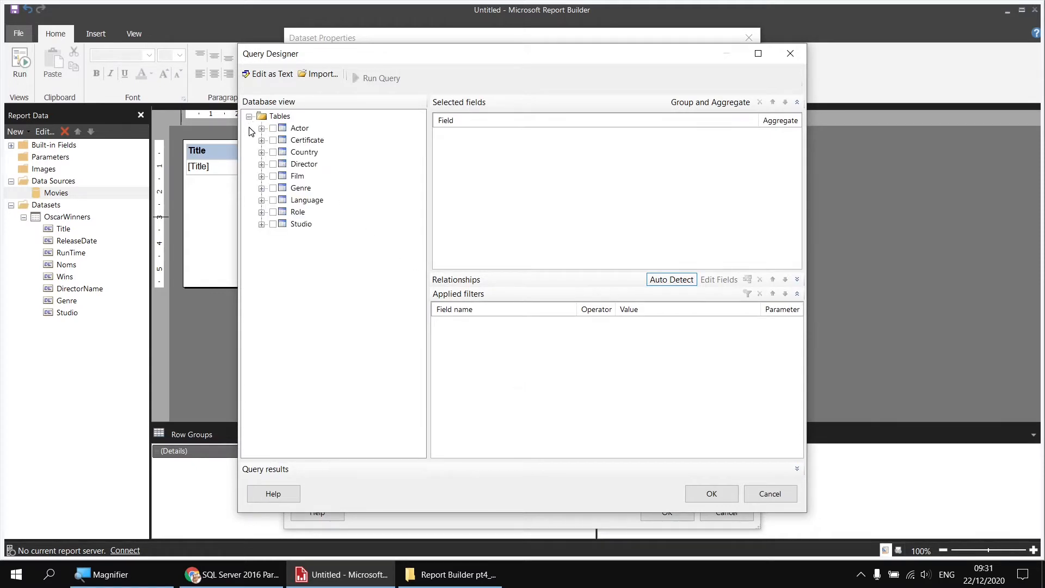
left_click(261, 176)
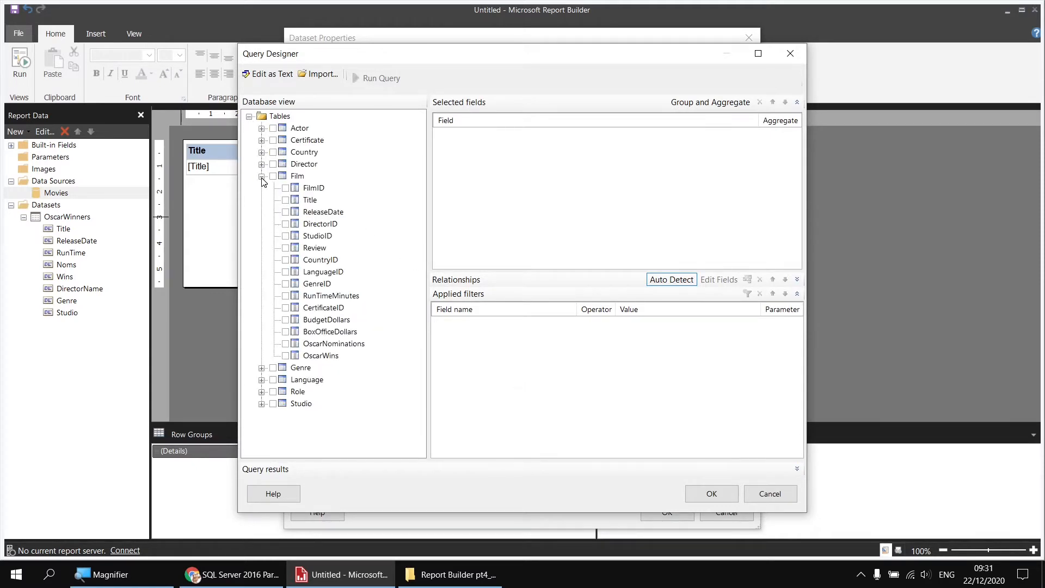
left_click(286, 200)
left_click(286, 212)
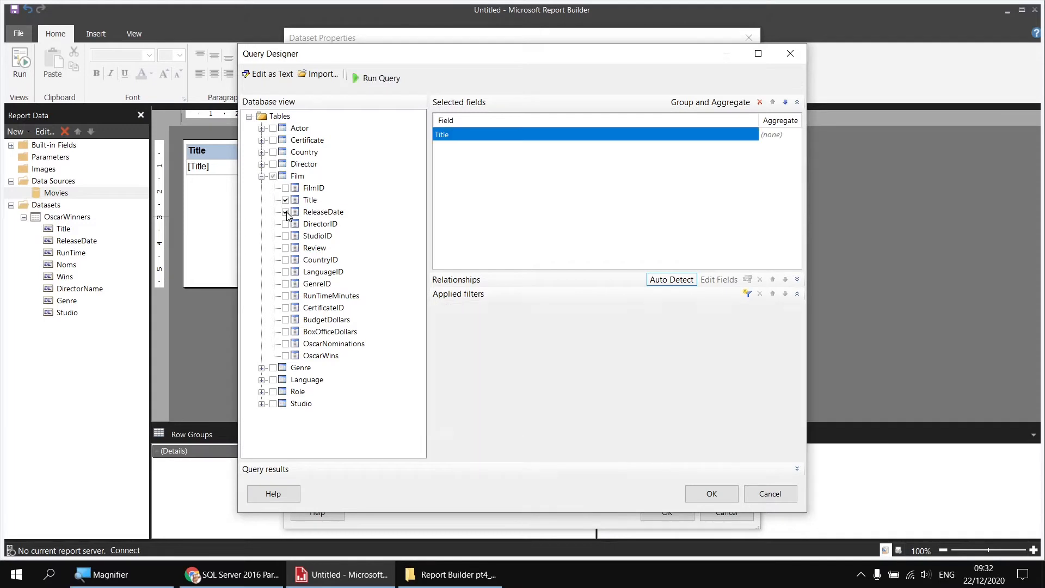
left_click(286, 344)
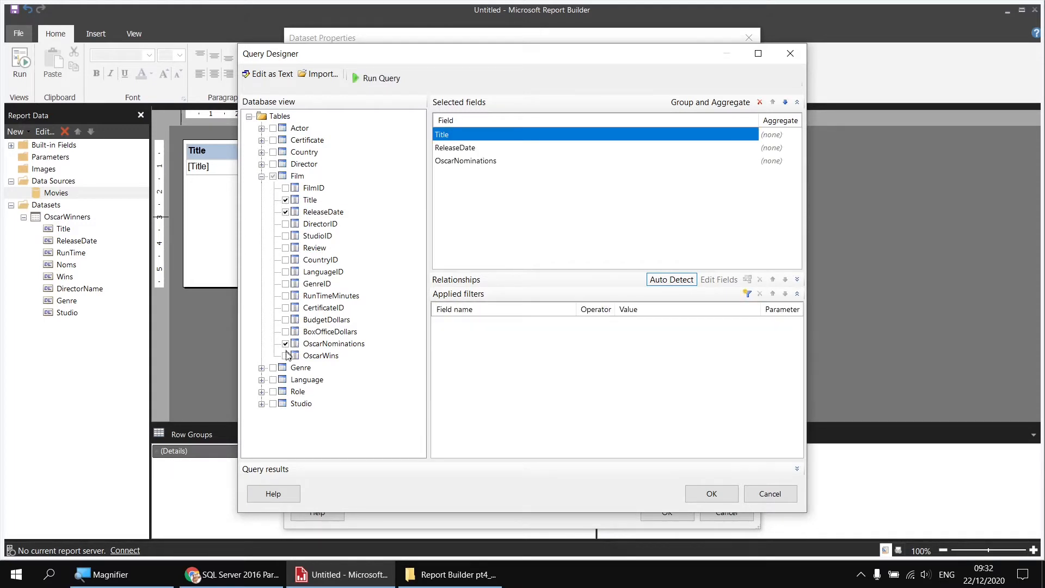
left_click(286, 355)
Include FullName from the Director table and Genre from the Genre table in the query
left_click(261, 164)
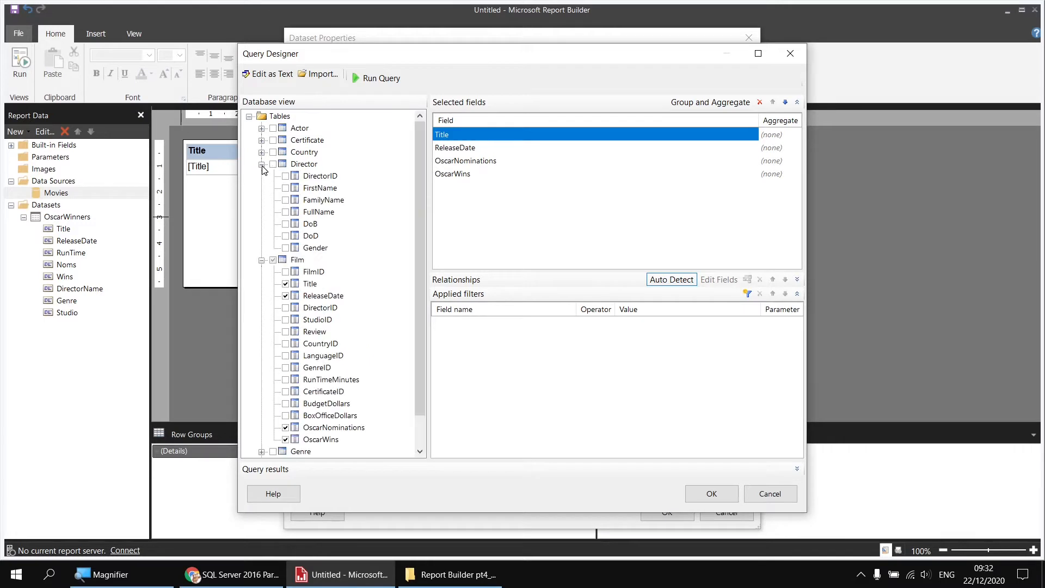
left_click(285, 212)
left_click(262, 163)
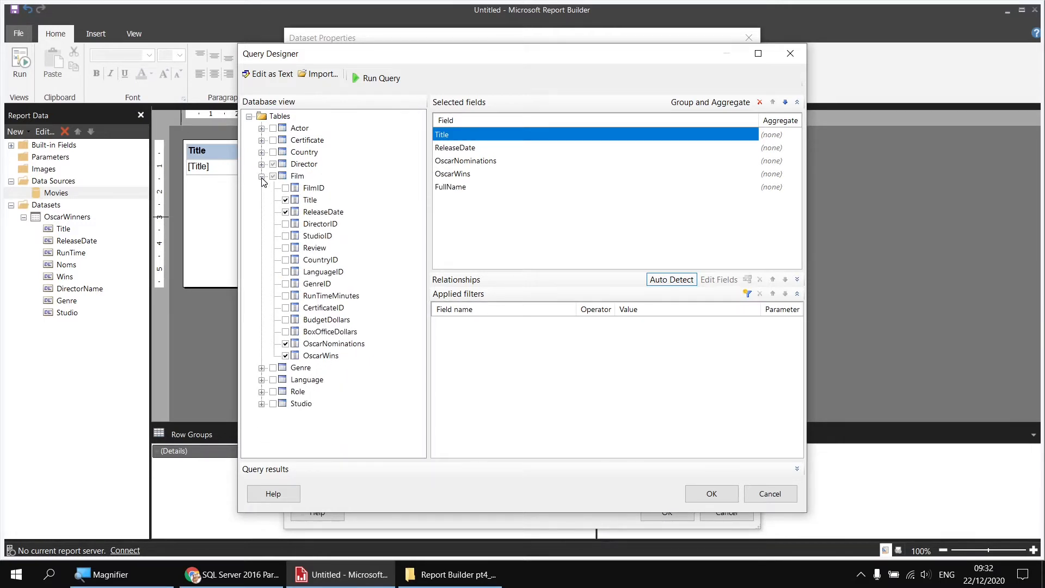
left_click(261, 177)
left_click(261, 189)
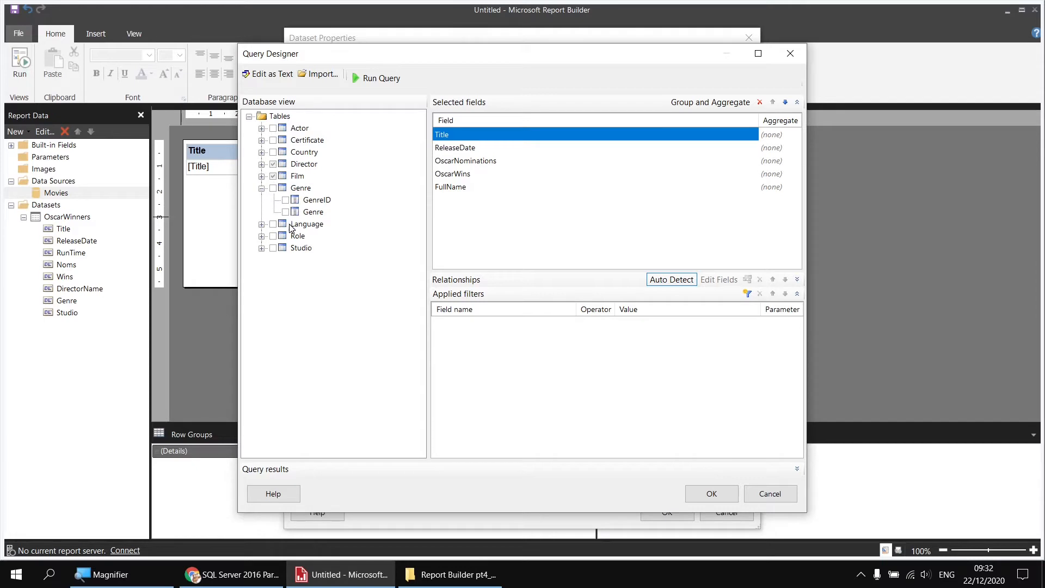
left_click(285, 211)
left_click(261, 188)
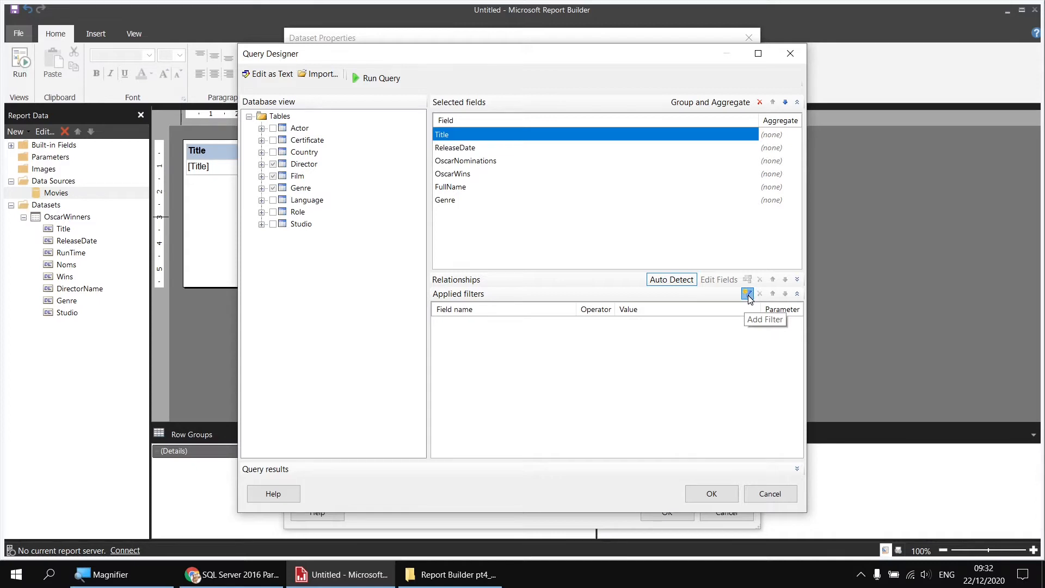
Add a filter for OscarWins is more than or equal to 1 and accept the designed query
left_click(748, 295)
left_click(518, 325)
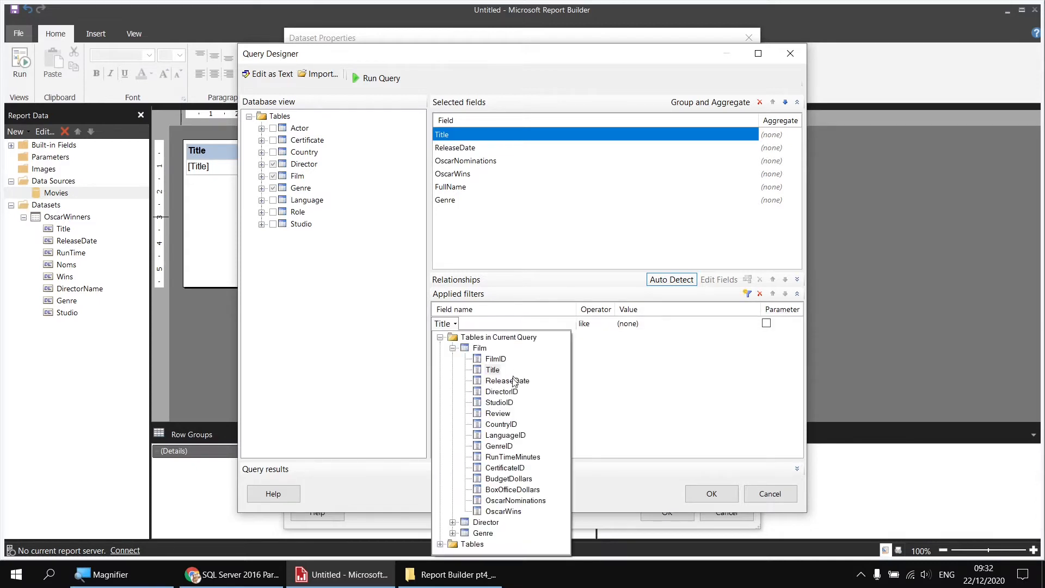
left_click(509, 510)
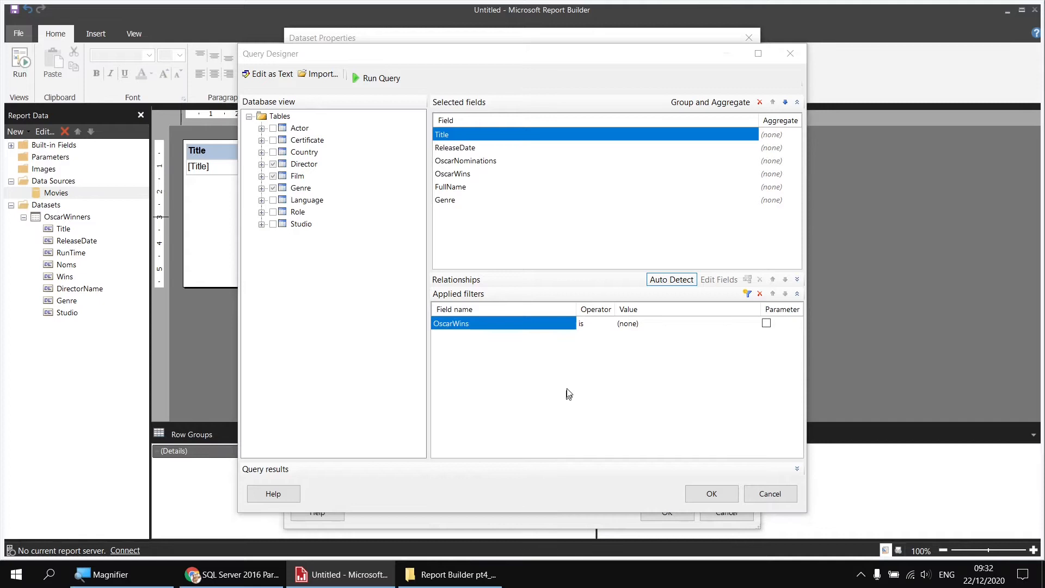
left_click(650, 325)
left_click(604, 325)
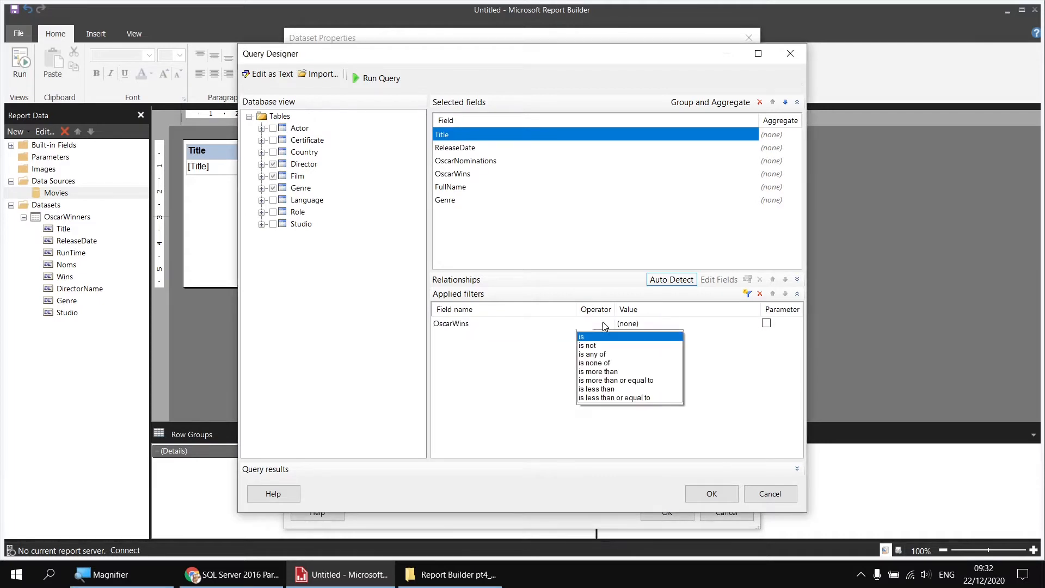
left_click(612, 381)
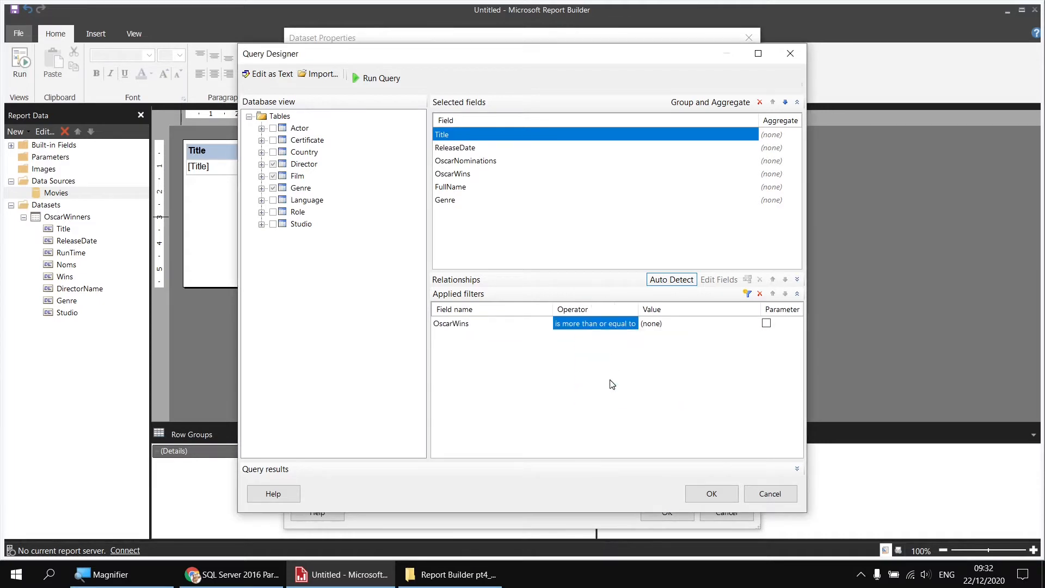
left_click(655, 327)
type("1")
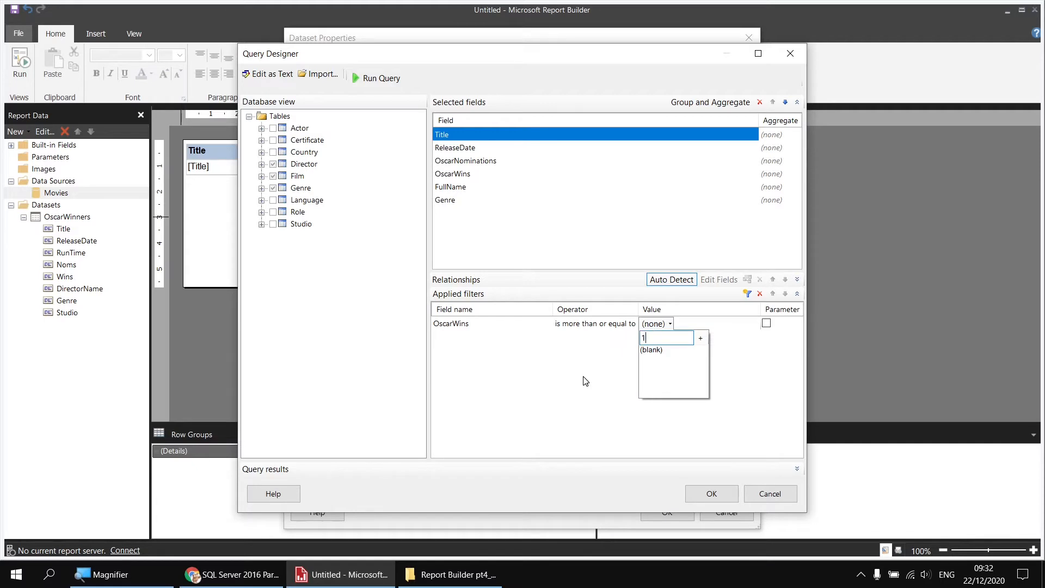
key("Return")
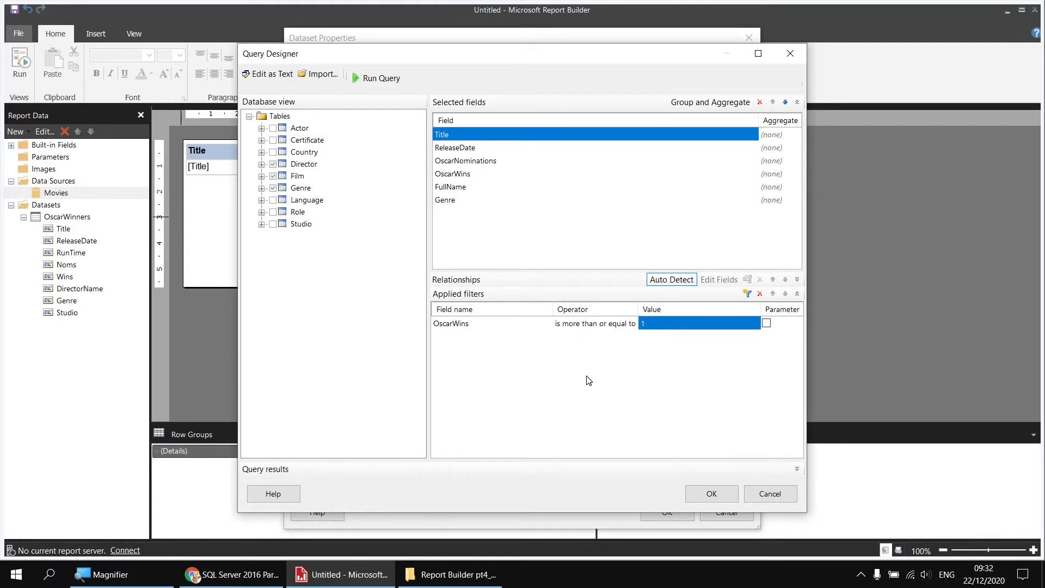
left_click(707, 493)
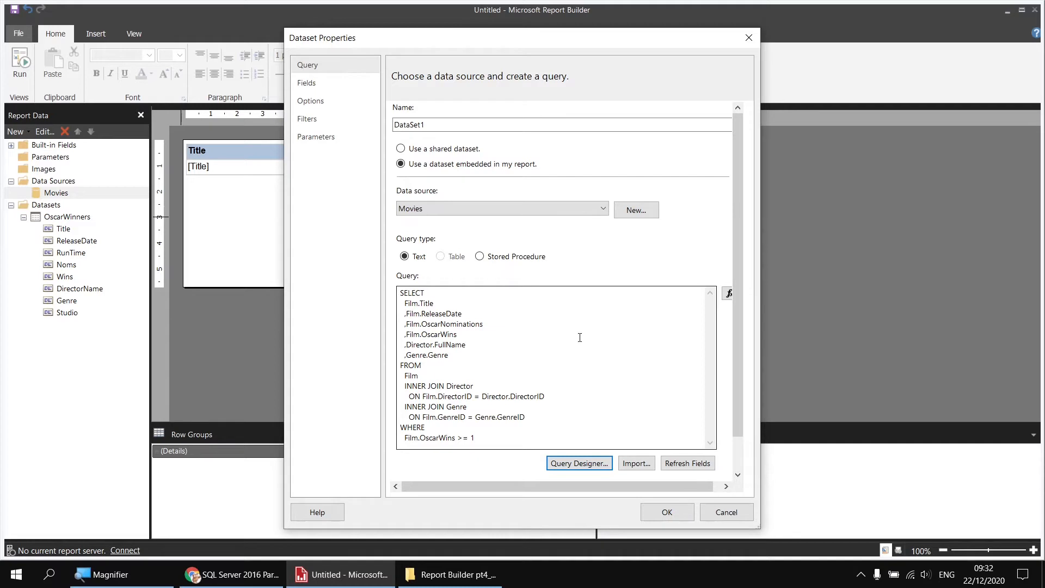
Copy the entire generated SQL query and paste it into a new Notepad document, enlarging the text to 150%
left_click_drag(402, 293, 521, 437)
key("ctrl+c")
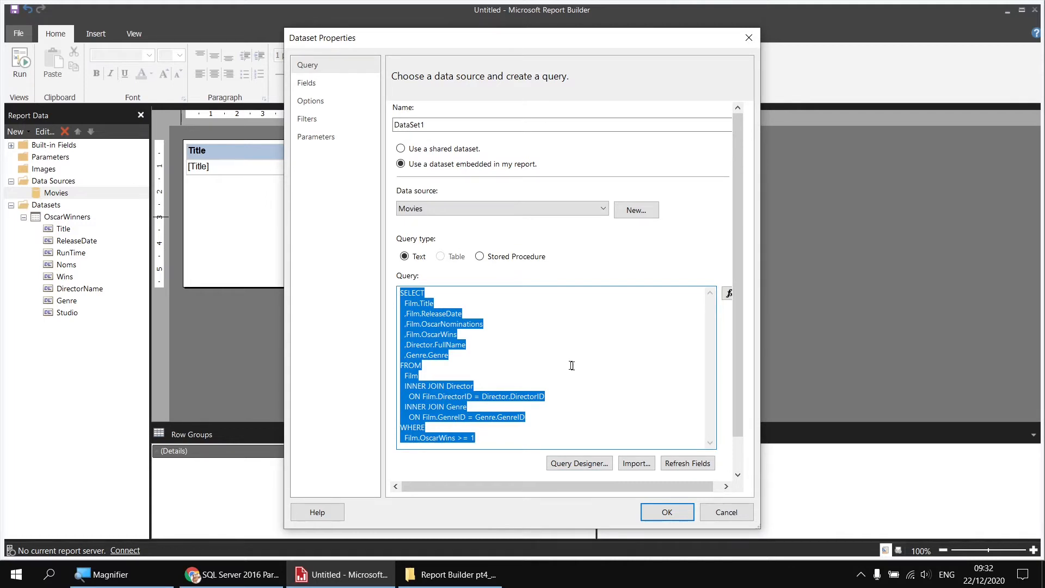
left_click(50, 581)
type("note")
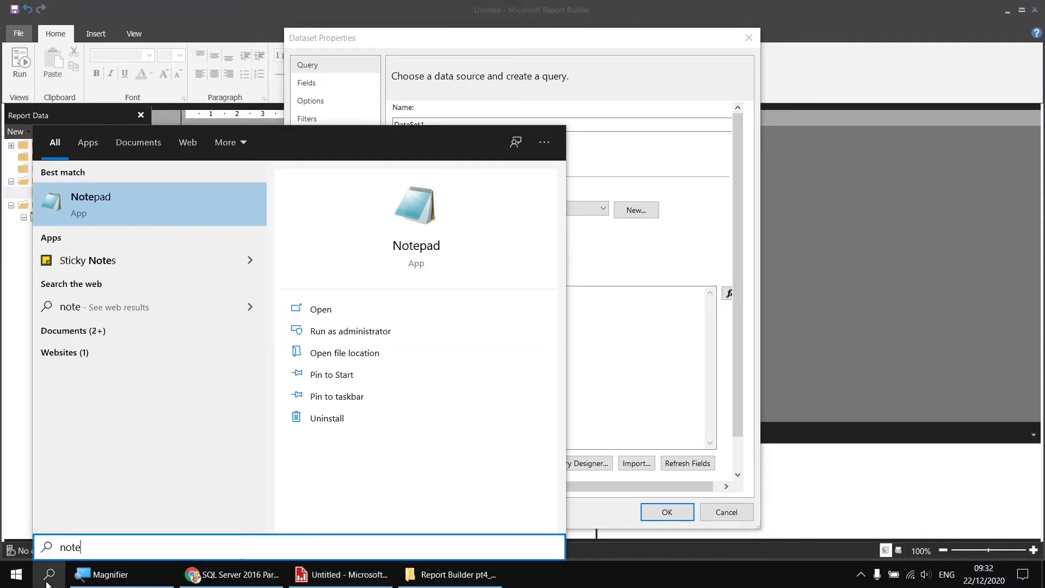
left_click(120, 195)
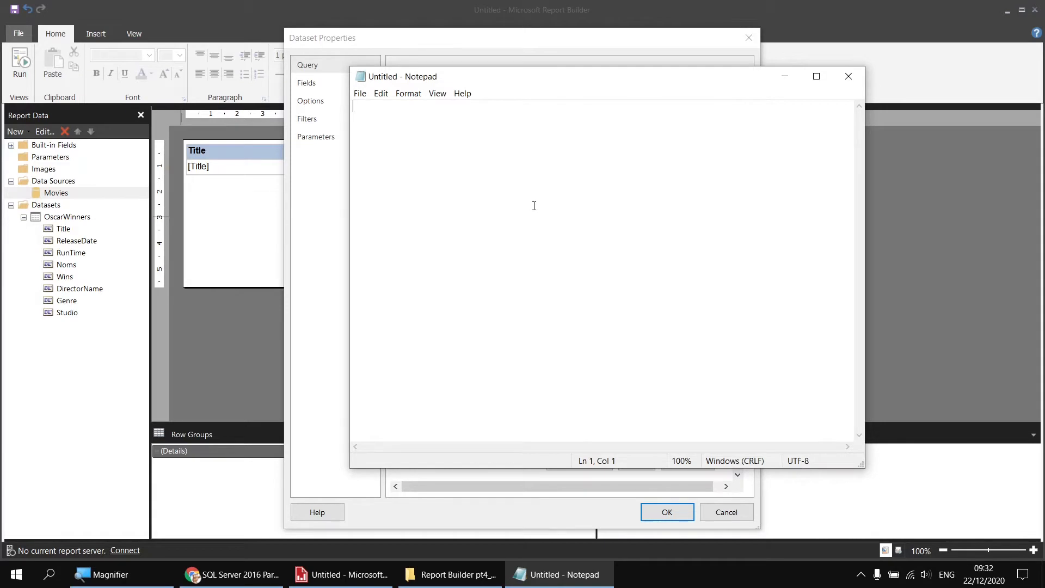
key("ctrl+v")
scroll(560, 271, "up", 5)
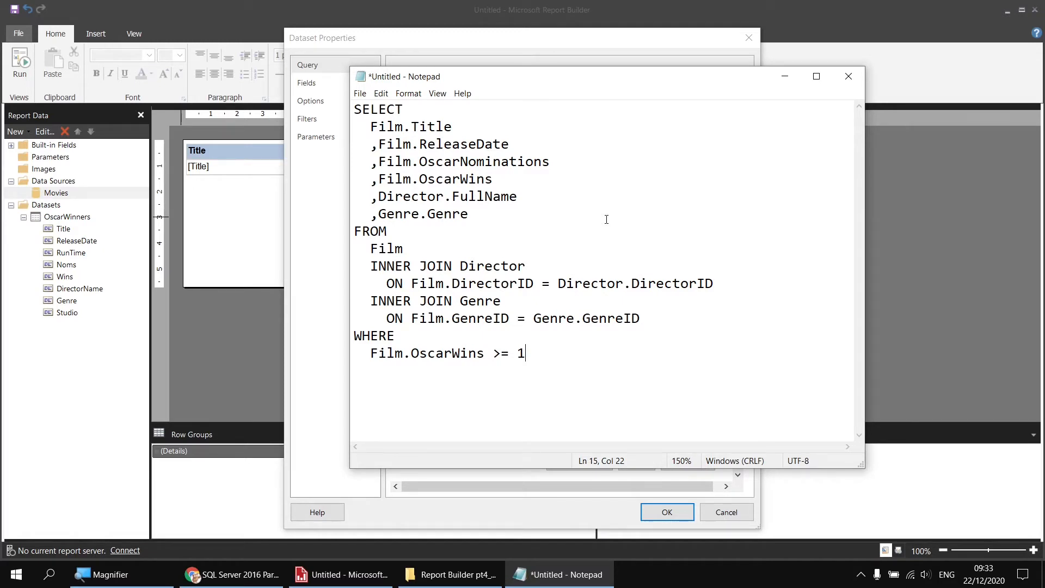
Save the Notepad document to the Desktop as My Query.sql using the All Files type, and close Notepad
left_click(360, 93)
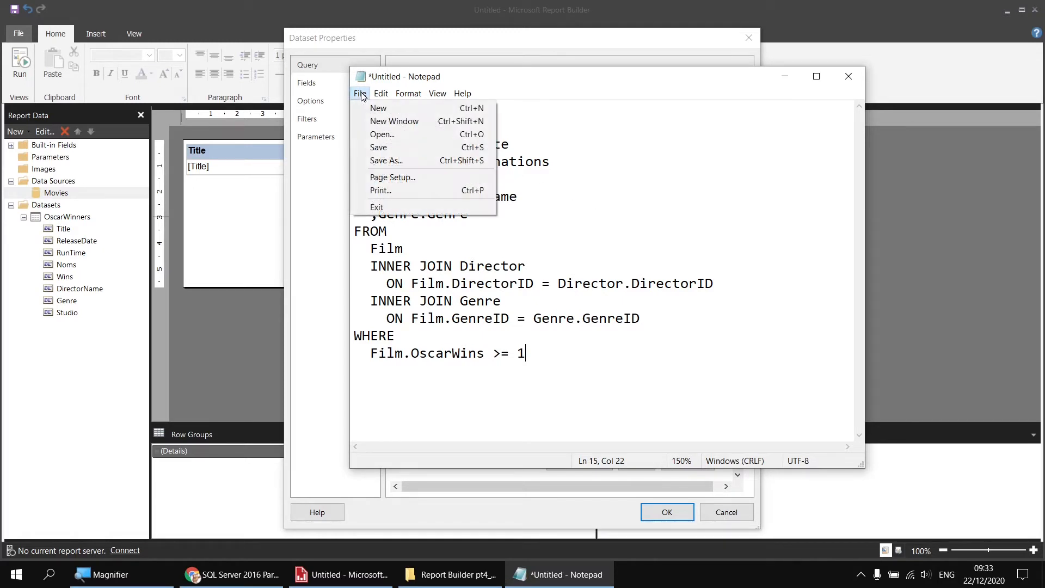
left_click(400, 160)
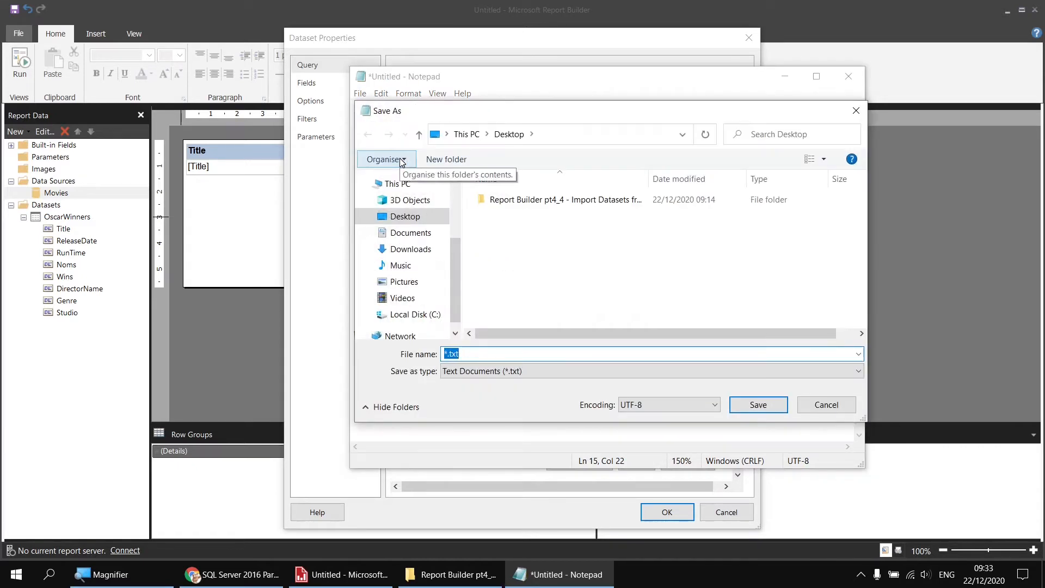
left_click(394, 217)
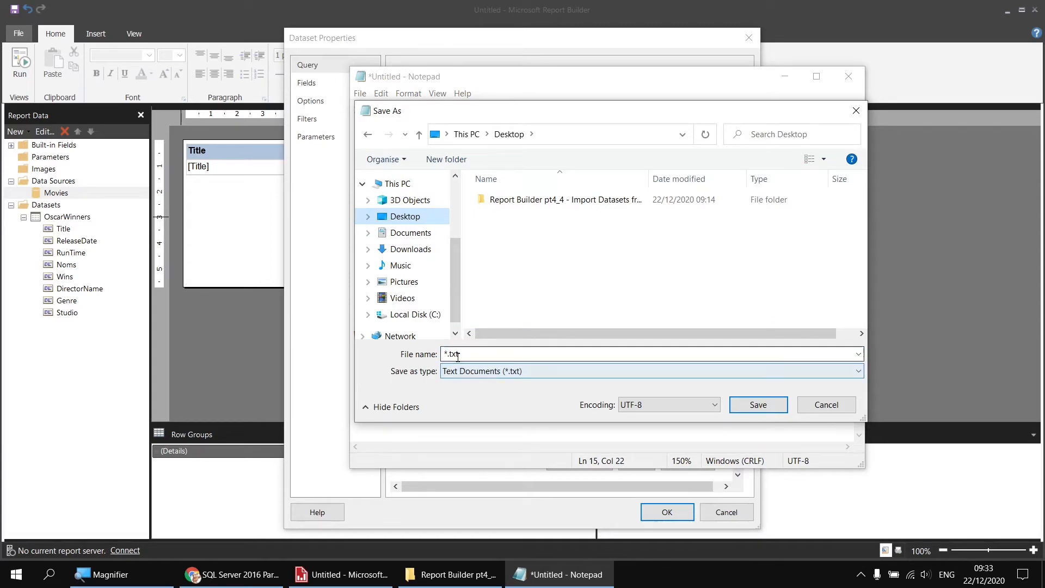
left_click(533, 372)
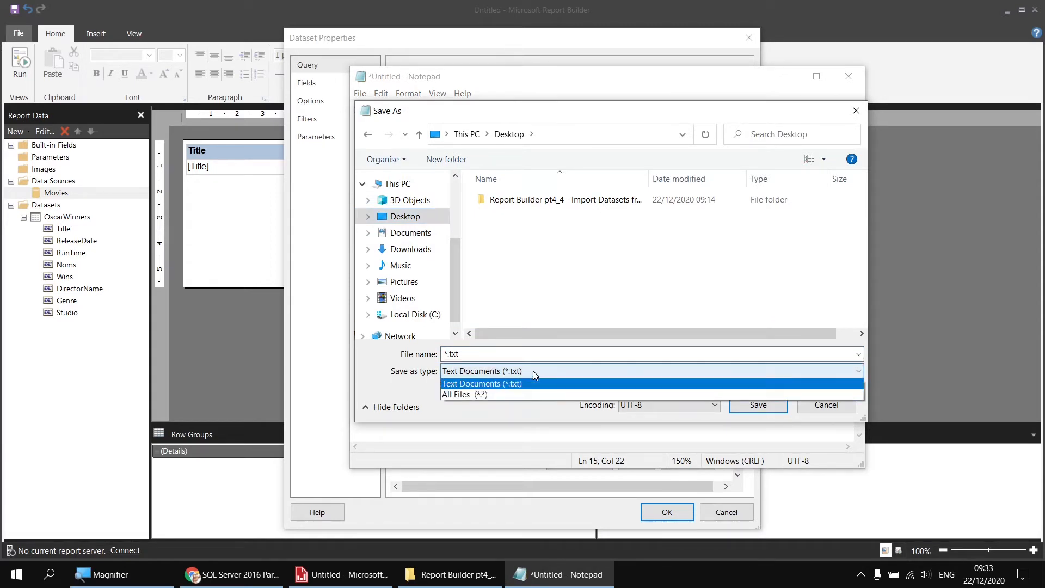
left_click(479, 396)
left_click(465, 353)
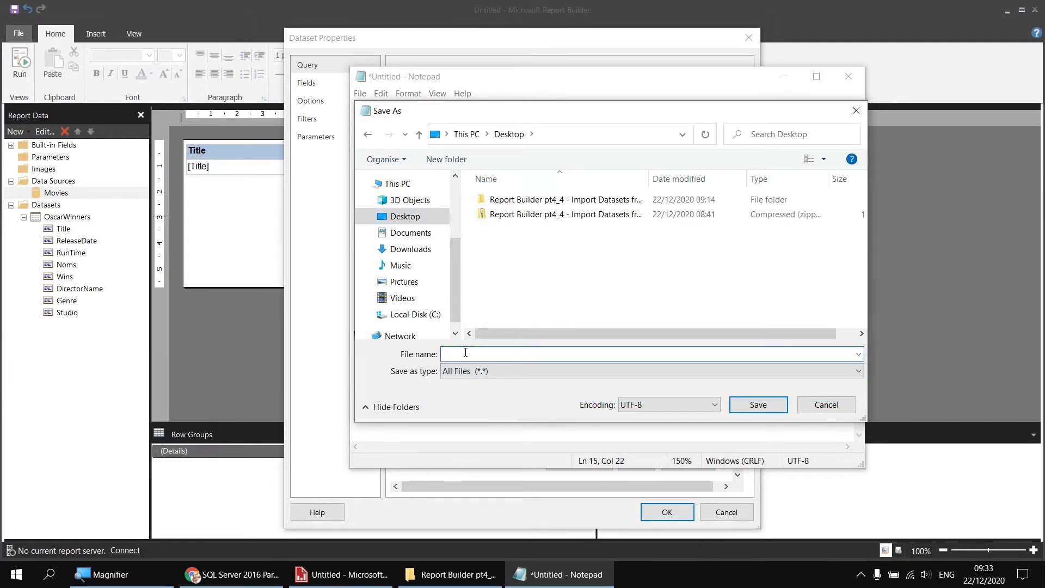
type("My Query")
type(".sql")
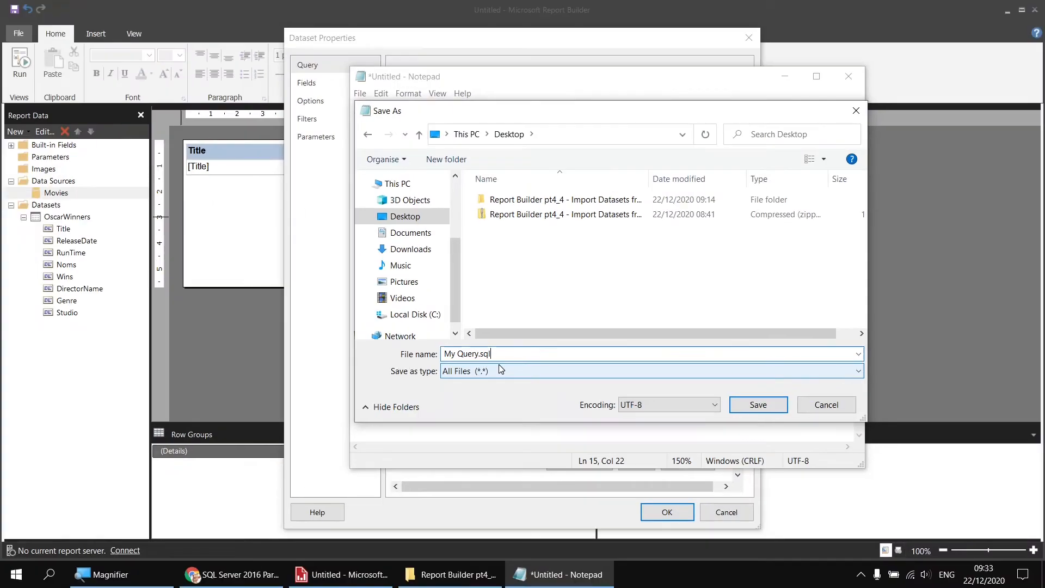
left_click(758, 405)
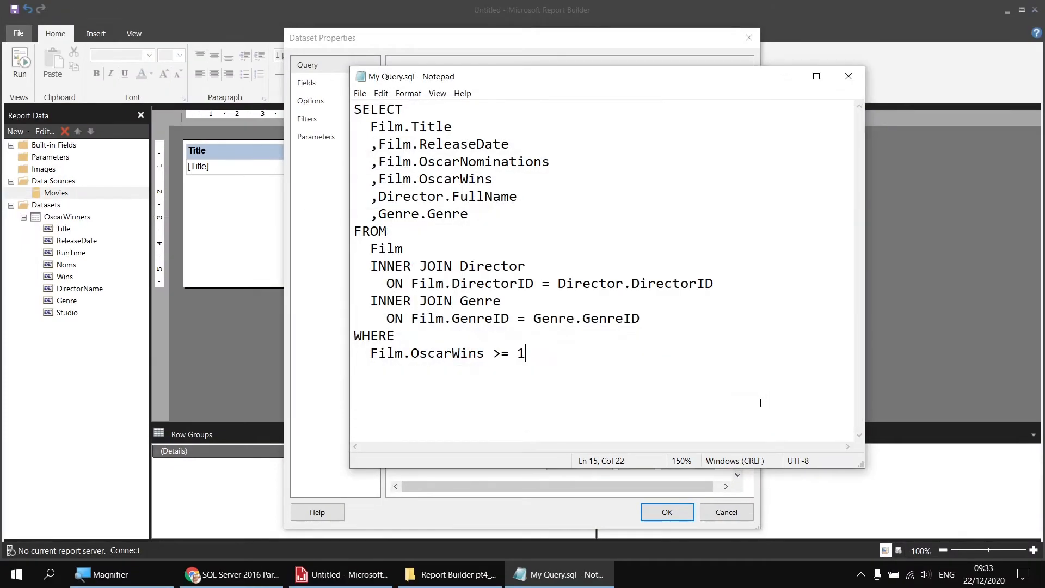
left_click(849, 77)
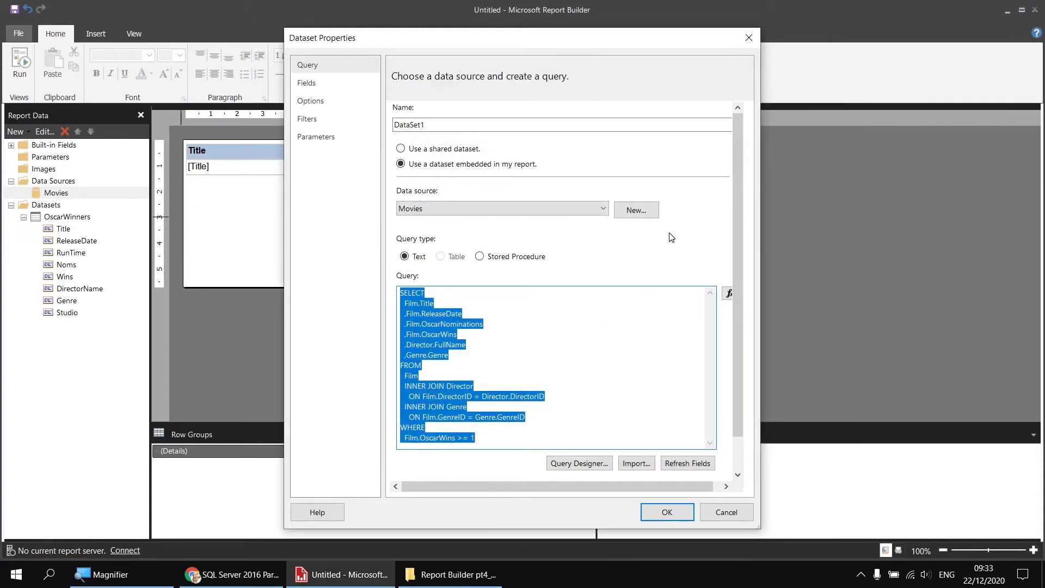
Discard the open dataset and add a new dataset named MyQuery to the Movies data source
left_click(724, 515)
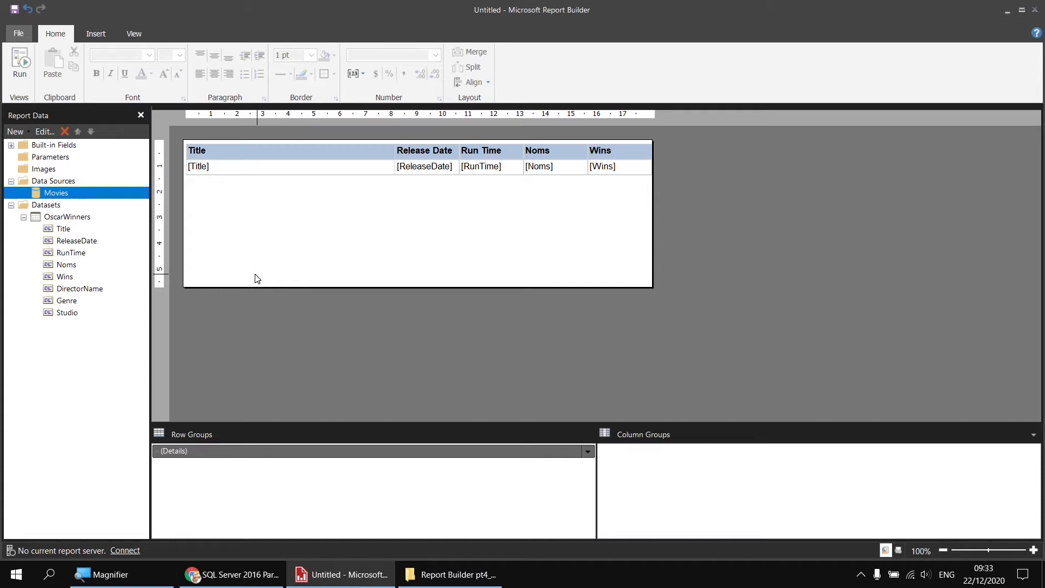
right_click(76, 194)
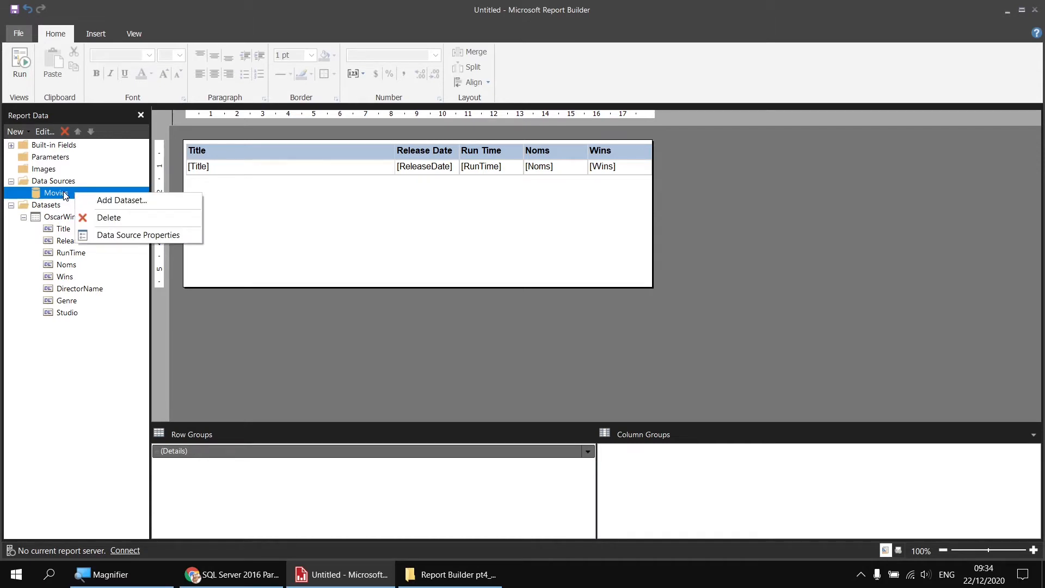
left_click(131, 200)
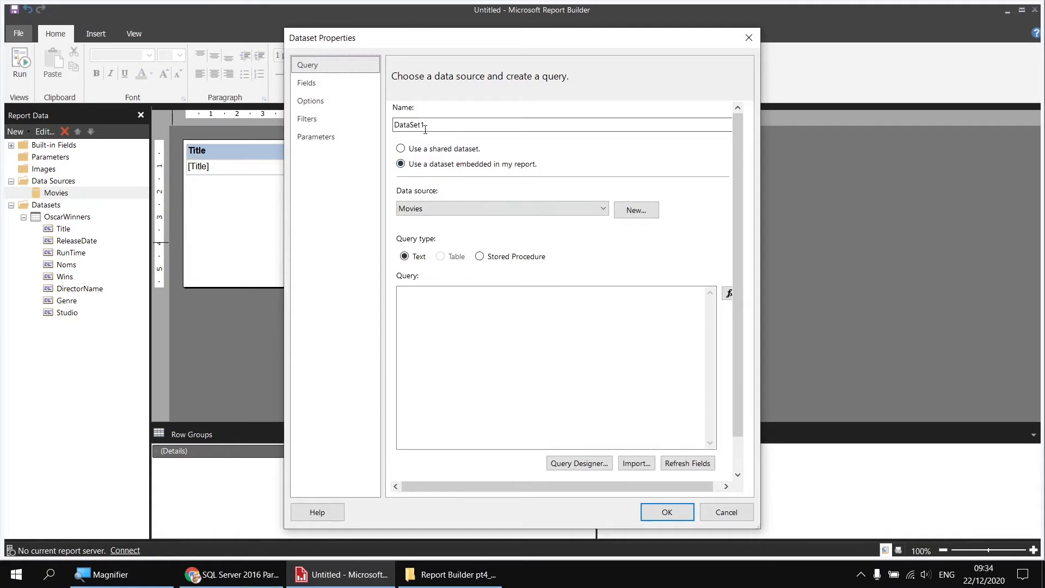
double_click(402, 125)
type("MyQery")
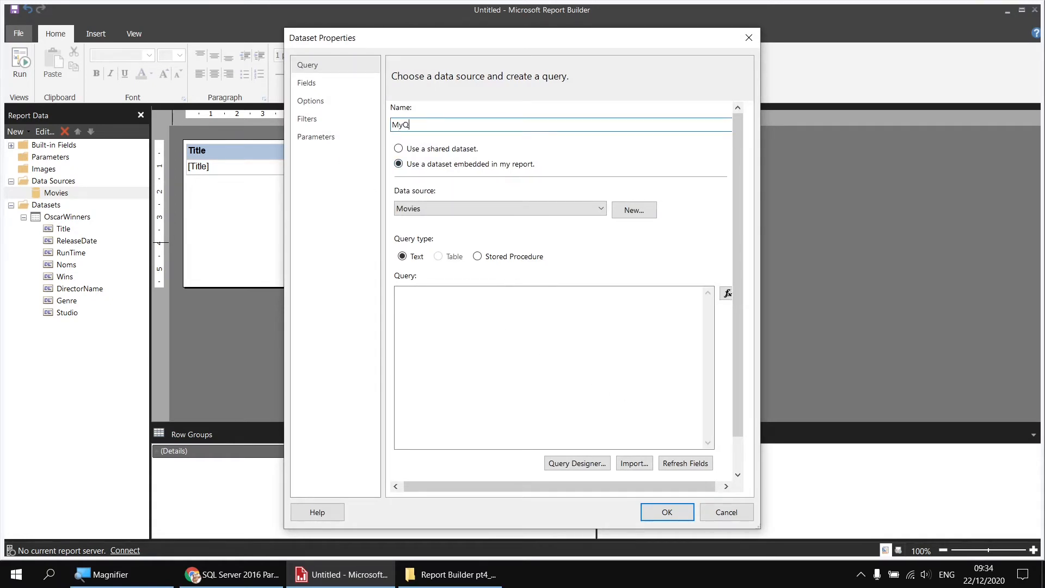
key("BackSpace")
key("BackSpace")
key("BackSpace")
type("uery")
Import My Query.sql from the Desktop as the dataset's query and accept the dataset
left_click(638, 466)
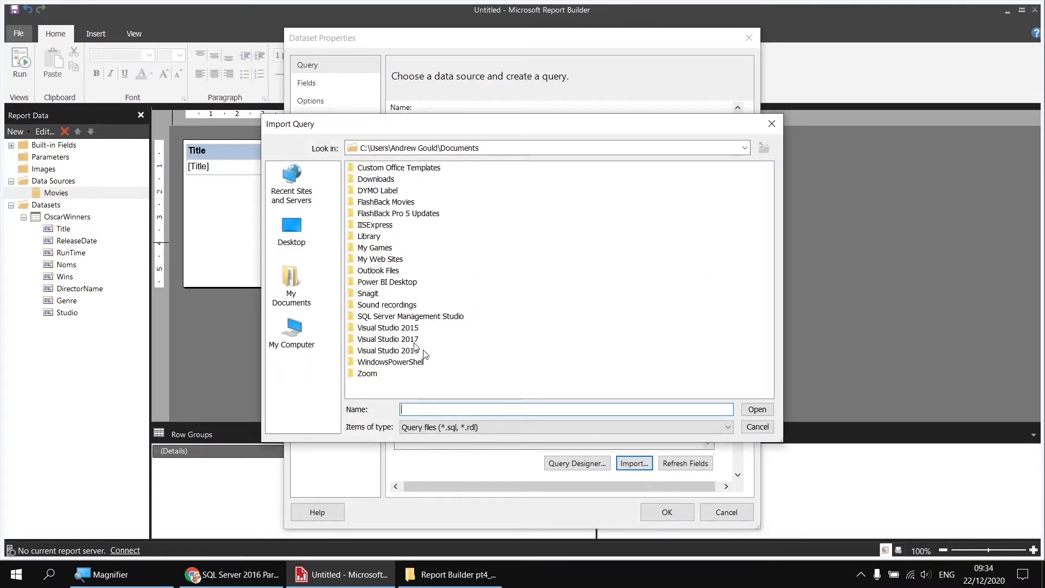
left_click(287, 228)
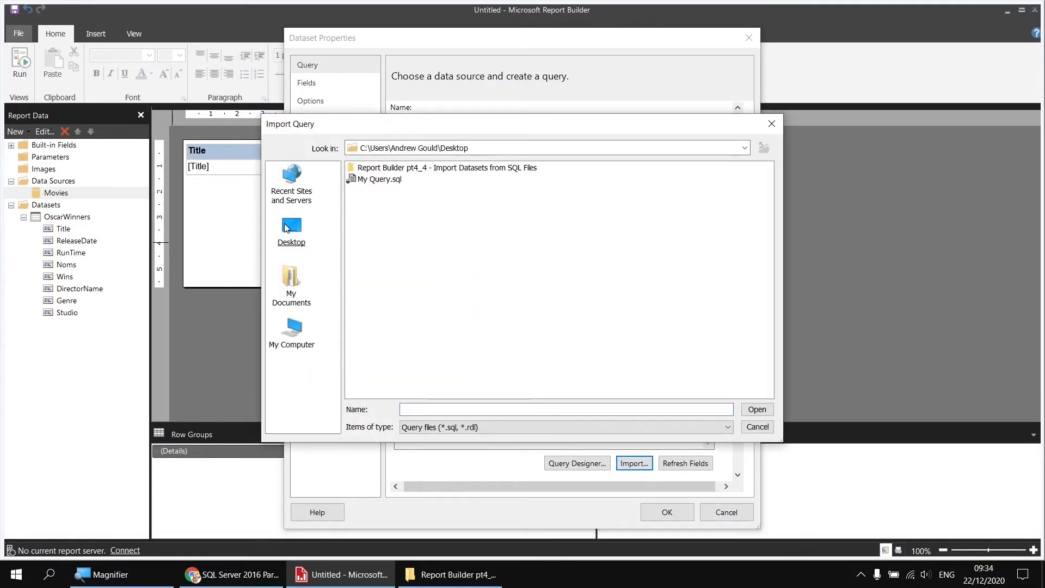
double_click(379, 180)
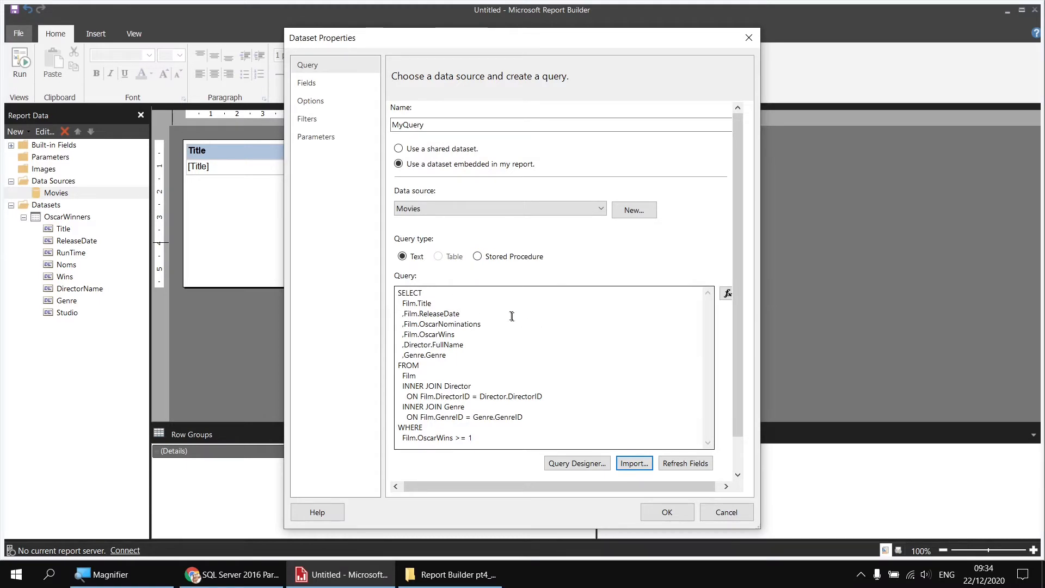
left_click(667, 512)
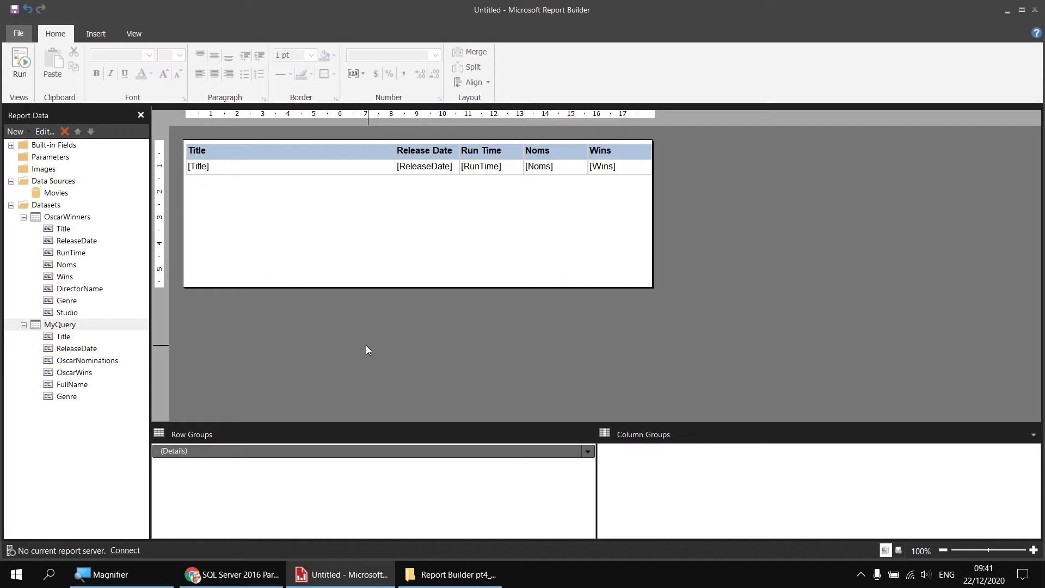
Switch to Chrome and review the open SQL Server 2016, SQL Server 2017, SSMS download and SQL Server Queries pages
left_click(241, 576)
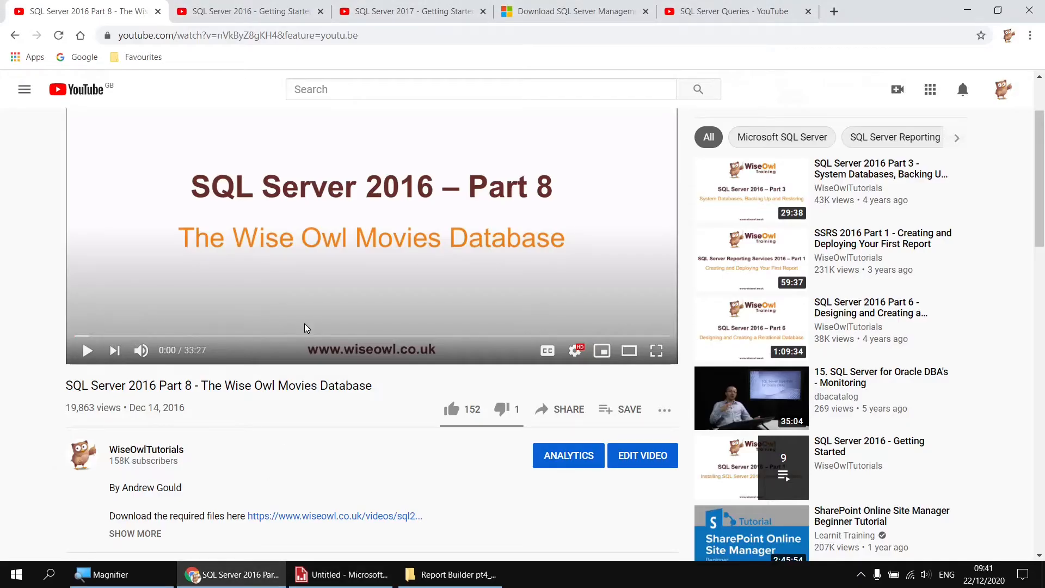
left_click(246, 12)
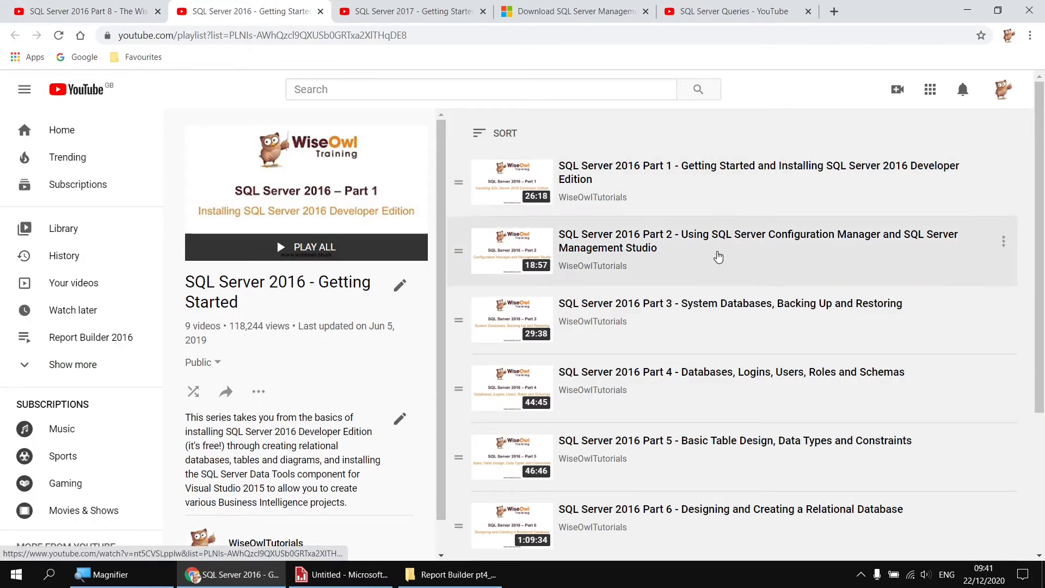
left_click(389, 12)
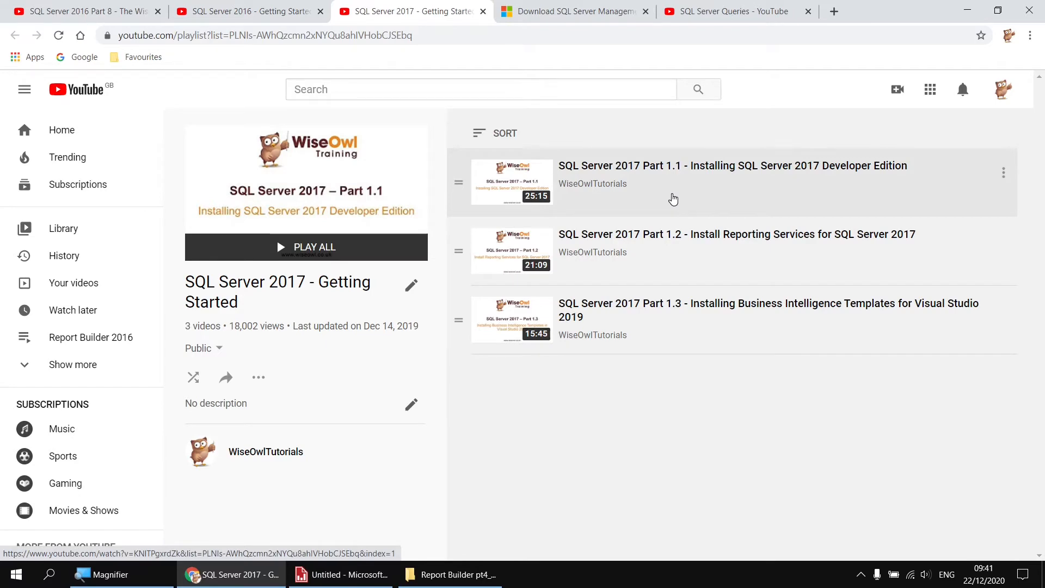
left_click(577, 14)
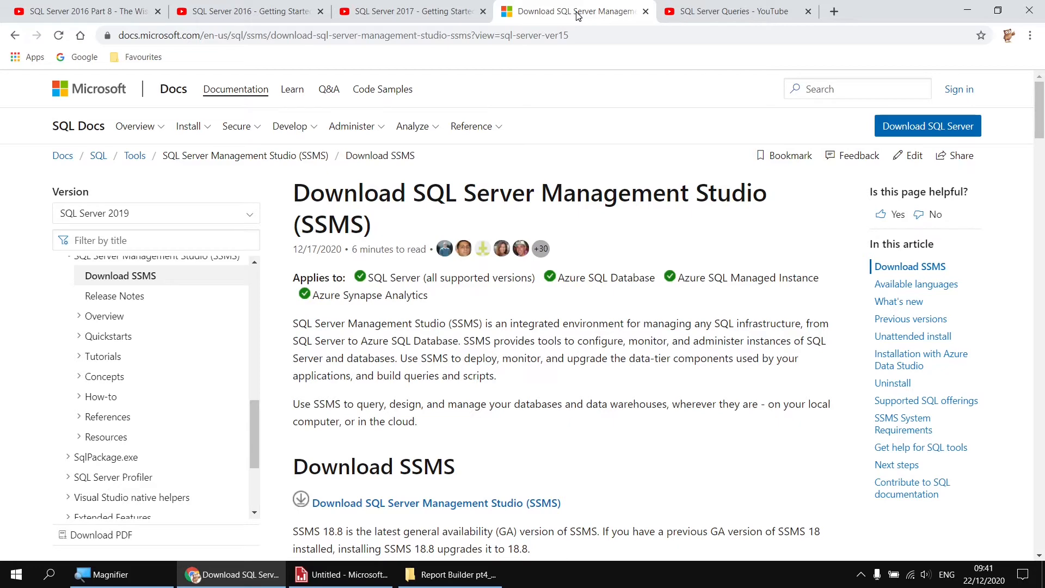
left_click(729, 13)
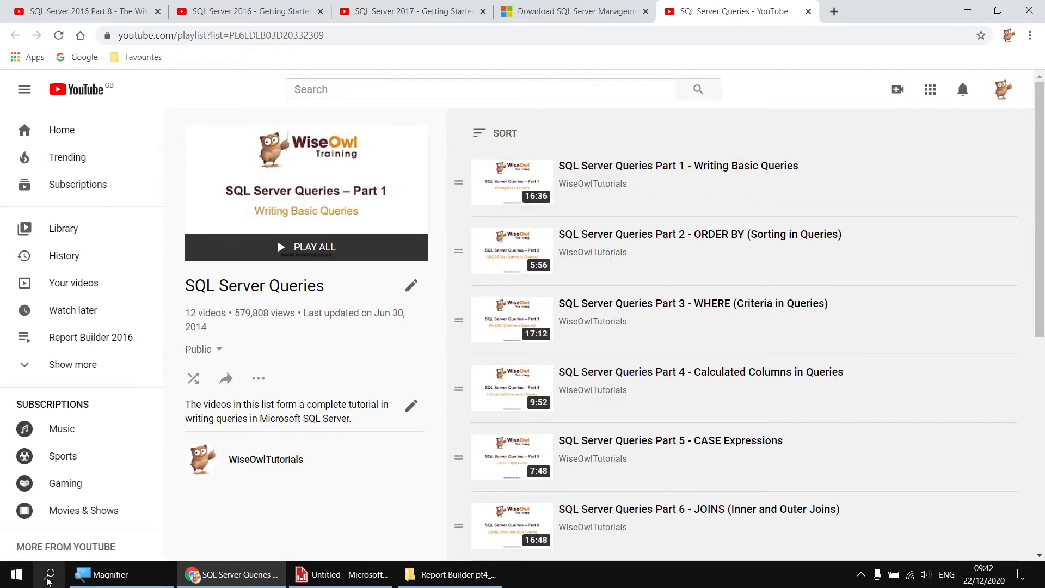
Launch Microsoft SQL Server Management Studio 18 and connect to the .\SQL2017 database engine with Windows Authentication
left_click(49, 576)
type("sq")
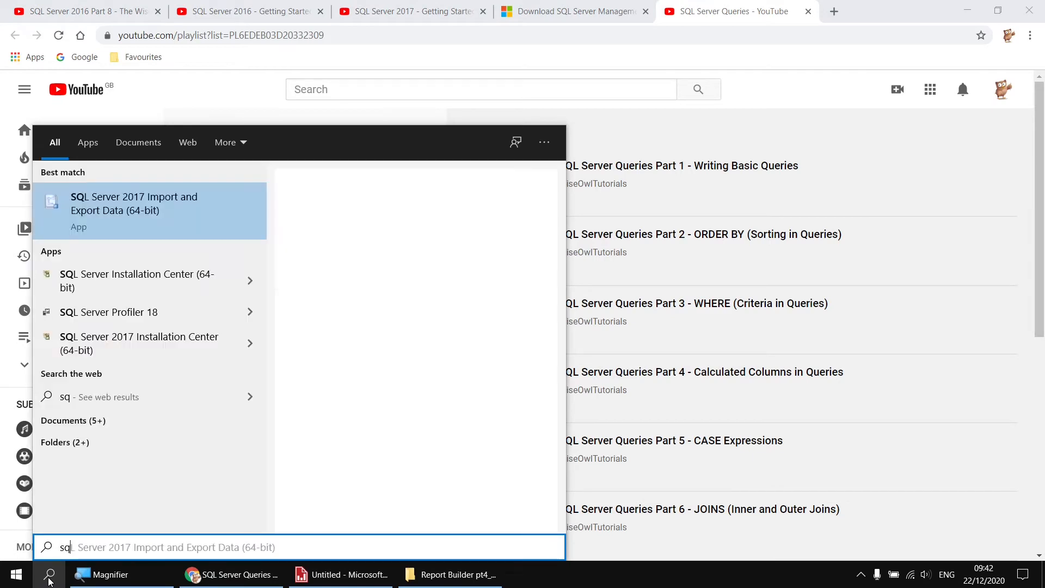
type("l server")
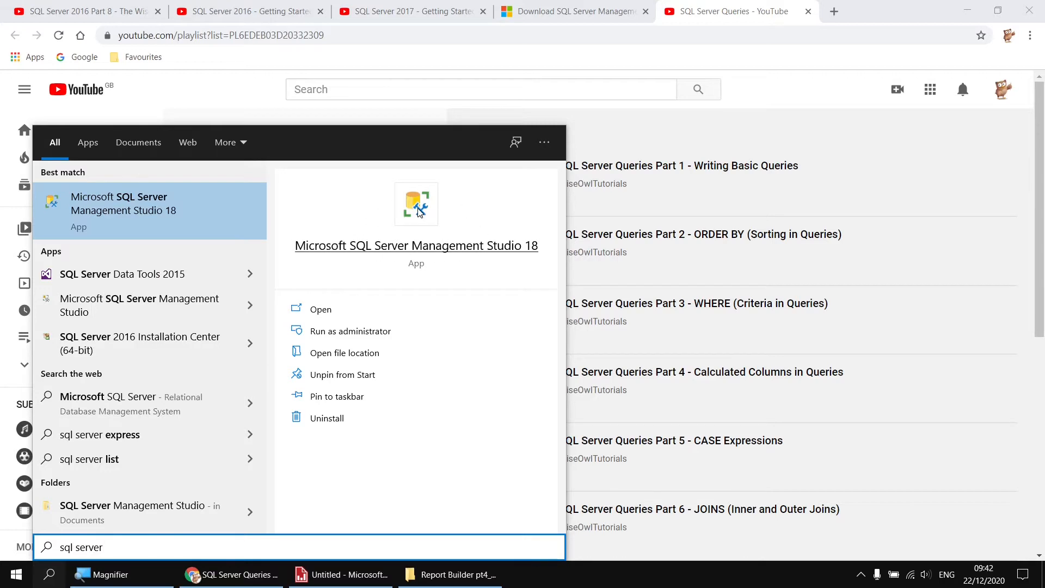
left_click(402, 249)
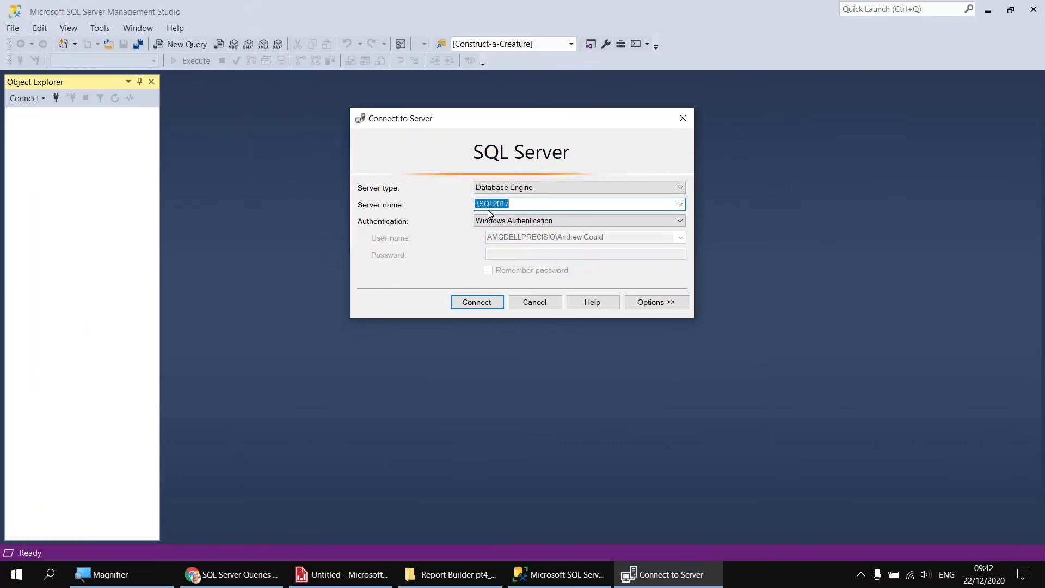
left_click(466, 396)
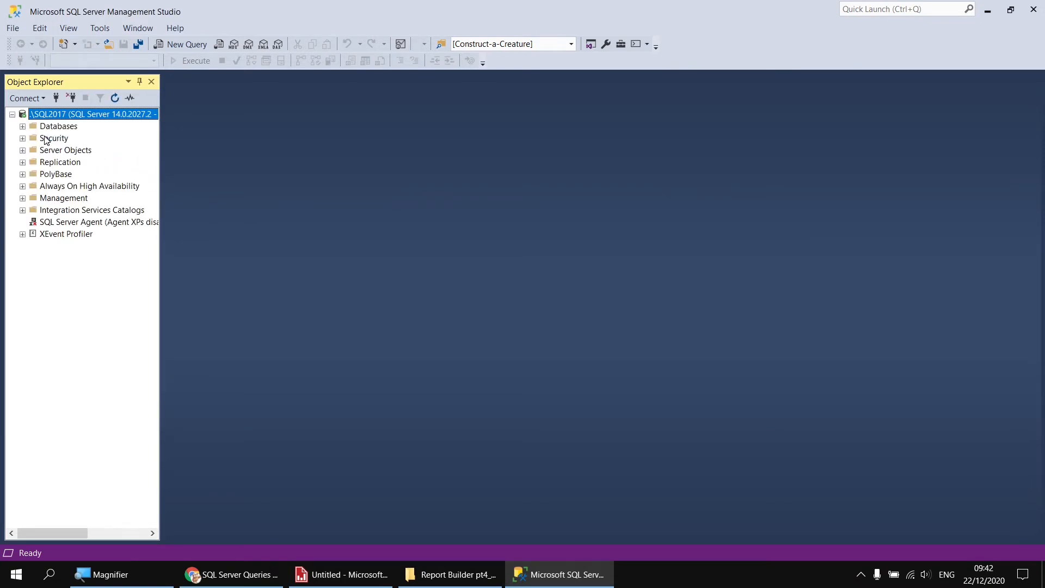
Expand the server's databases and open a new query against the Movies database
left_click(22, 127)
left_click(68, 164)
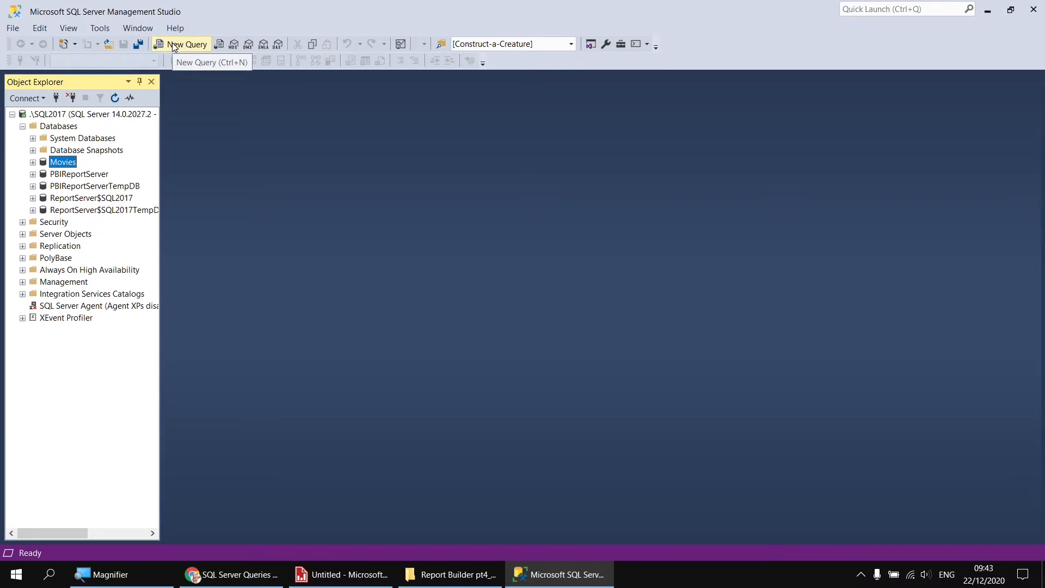
right_click(74, 166)
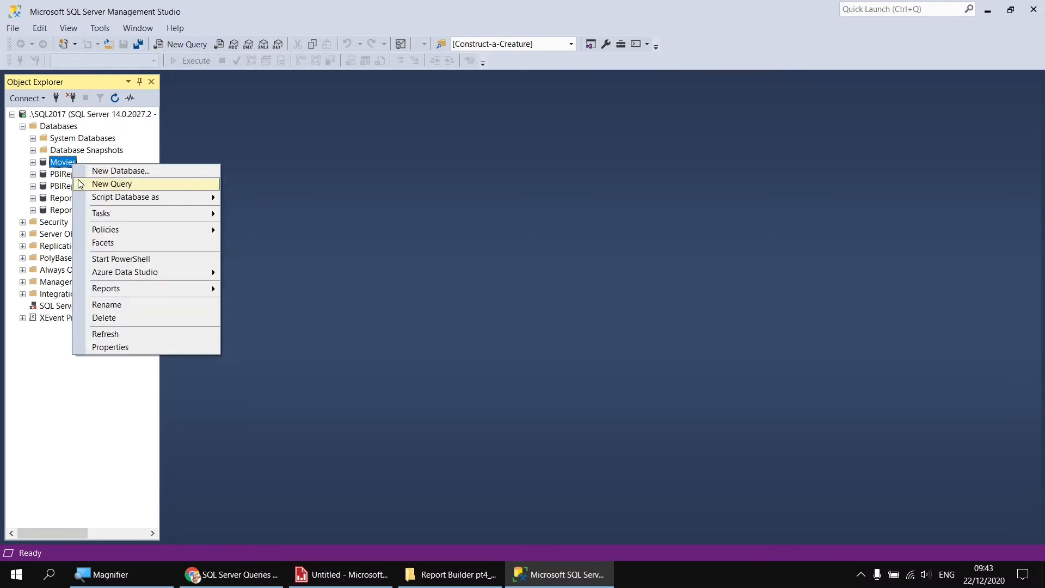
left_click(79, 184)
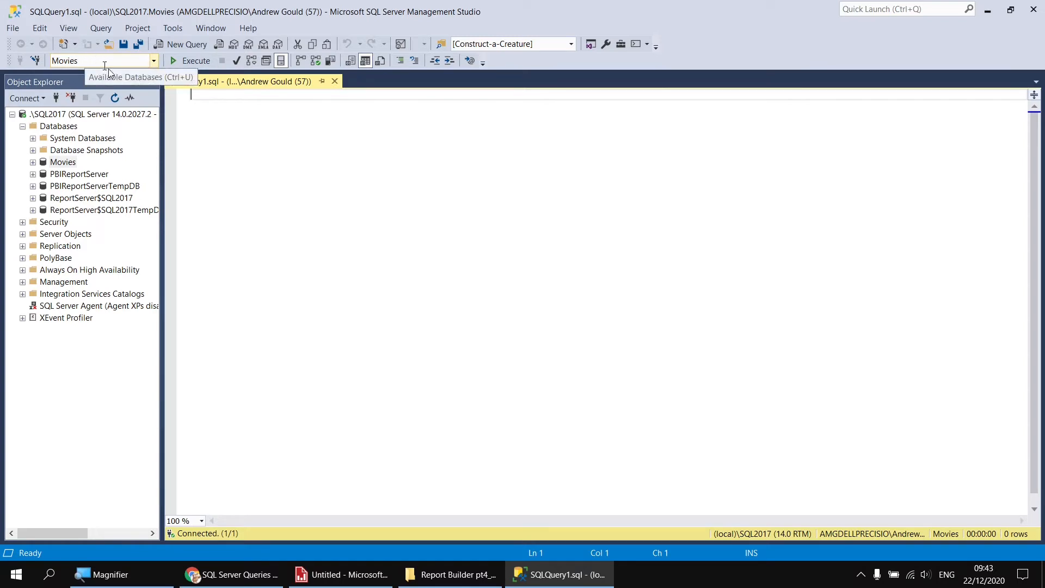
Open the Query Designer from the blank query and add the Film, Director and Genre tables
right_click(200, 99)
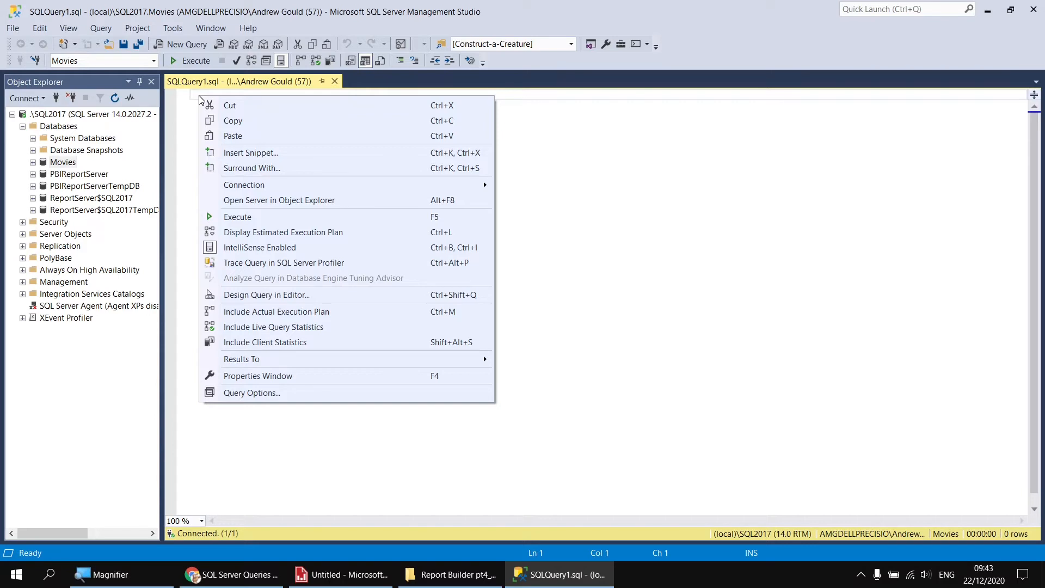
left_click(309, 295)
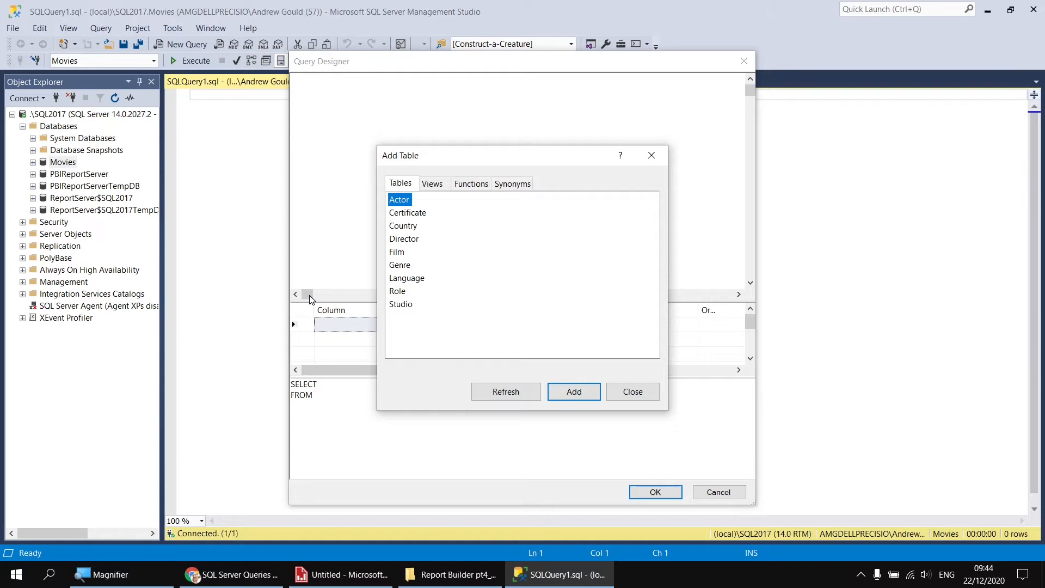
double_click(403, 253)
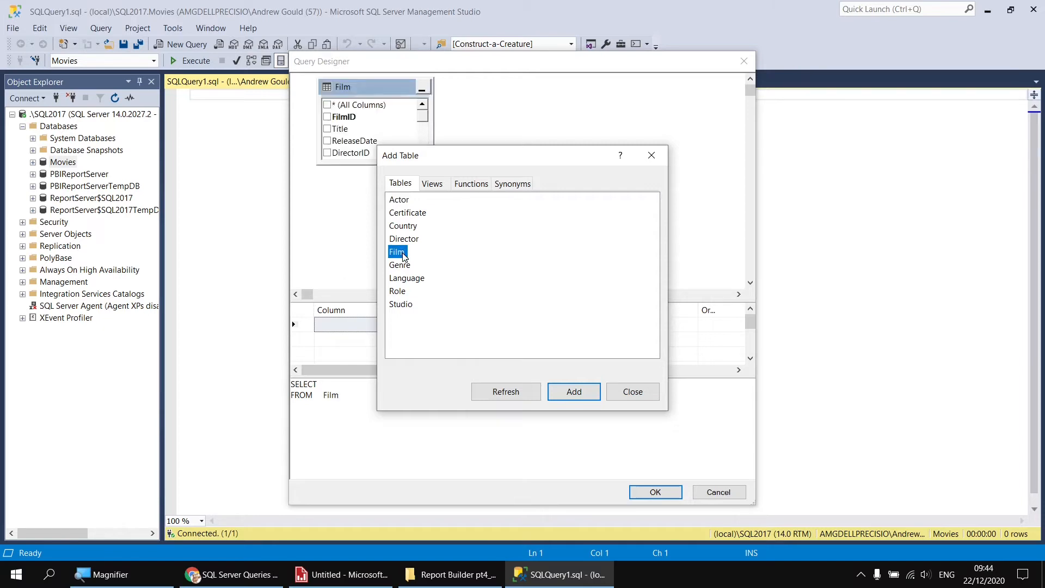
double_click(404, 240)
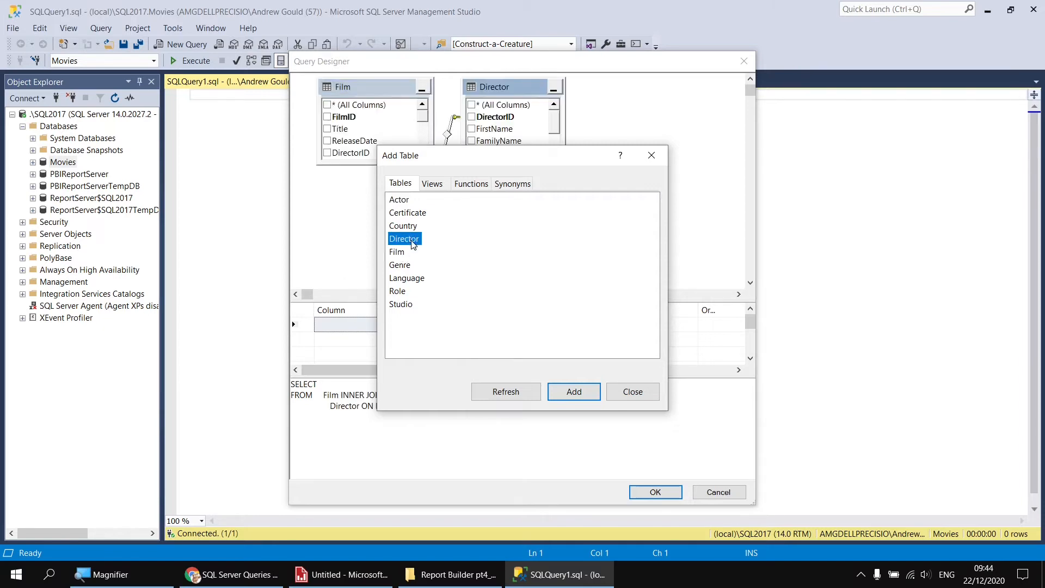
double_click(403, 266)
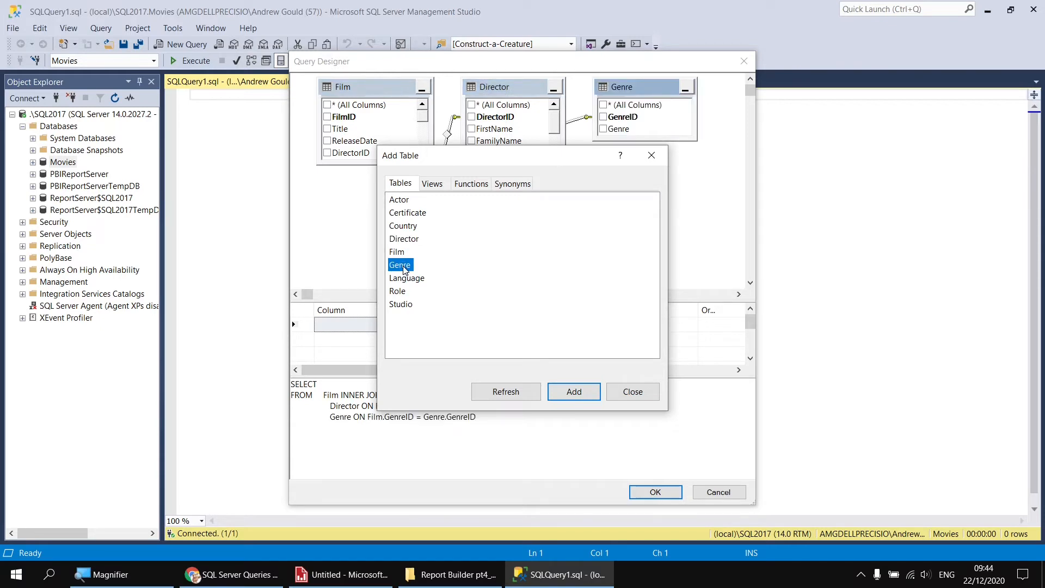
left_click(633, 390)
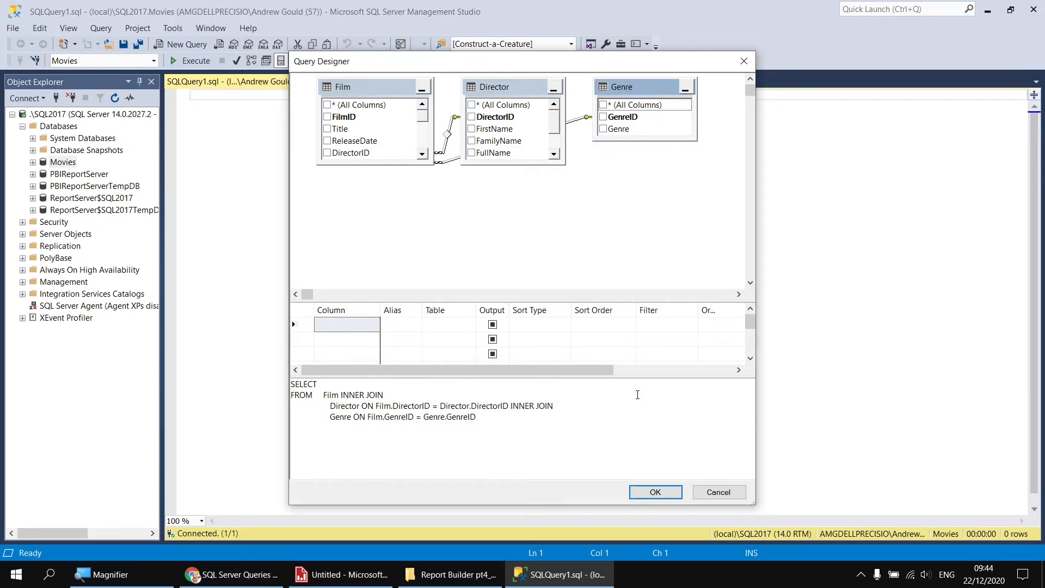
Add the Studio table to the query design as well
right_click(454, 211)
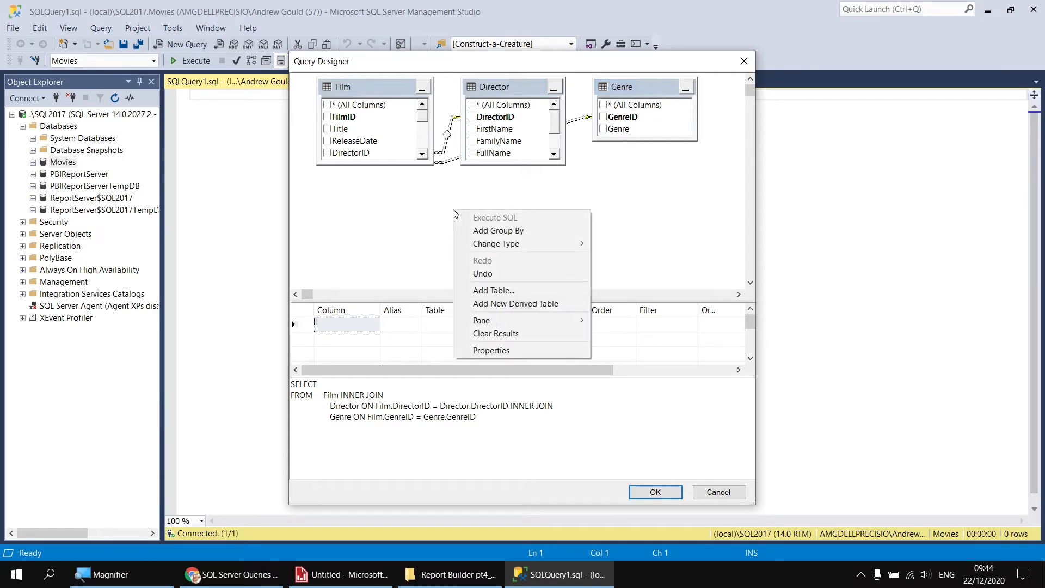
left_click(511, 290)
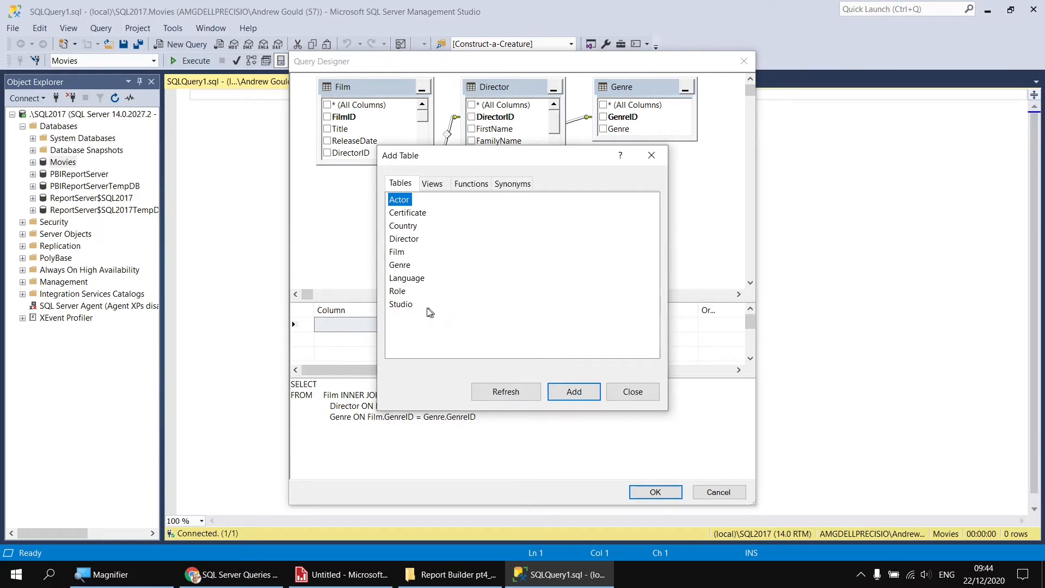
double_click(410, 308)
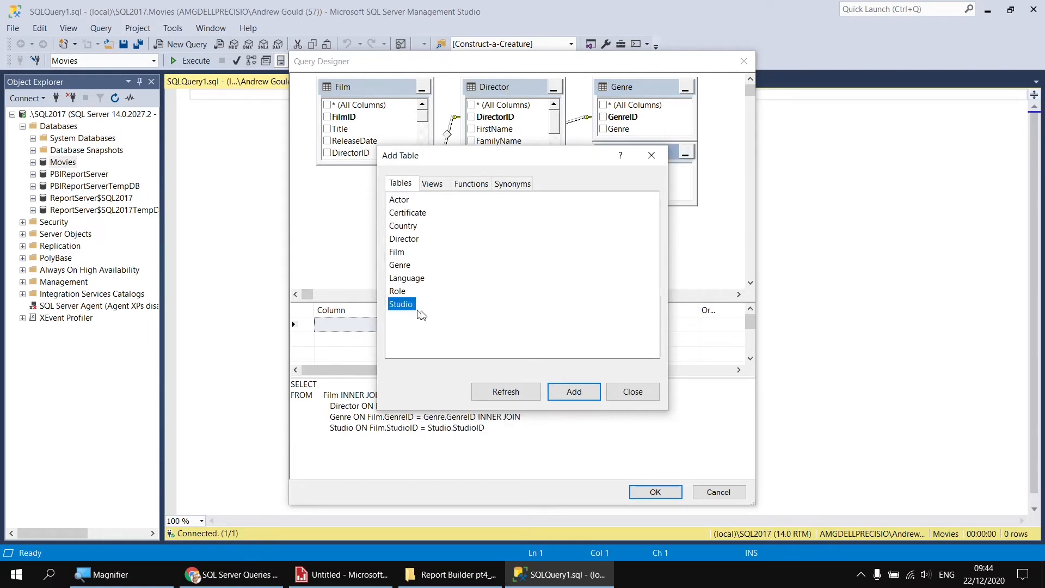
left_click(632, 392)
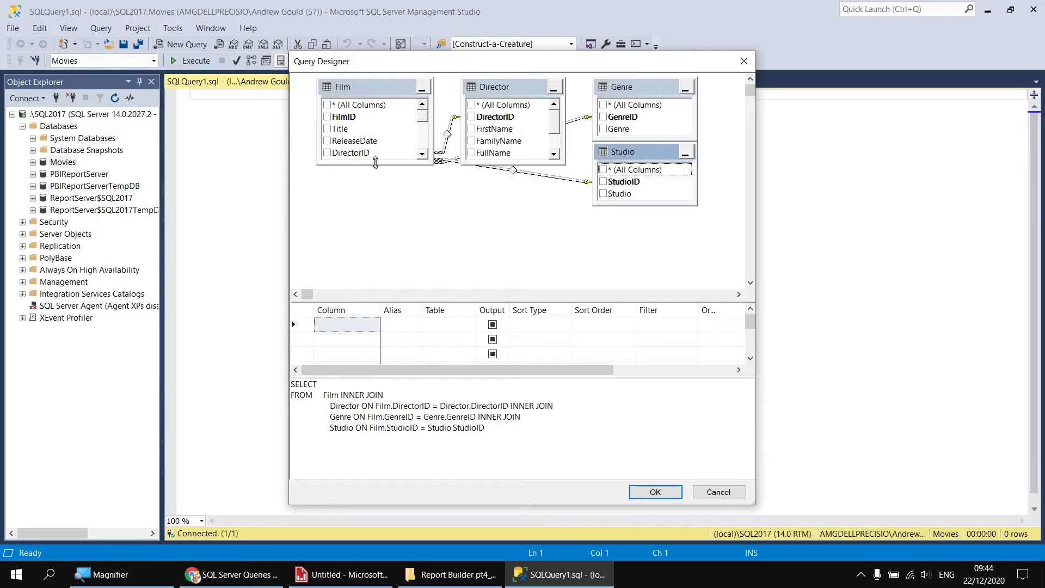
Output the Title, ReleaseDate, OscarNominations and OscarWins columns from the Film table
left_click(327, 129)
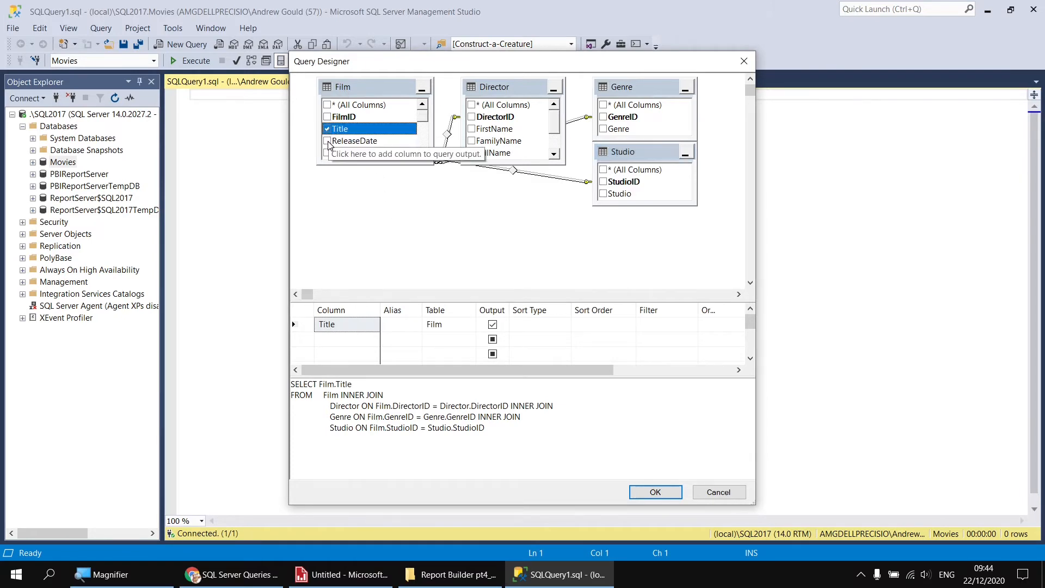
left_click(327, 140)
left_click_drag(350, 164, 346, 284)
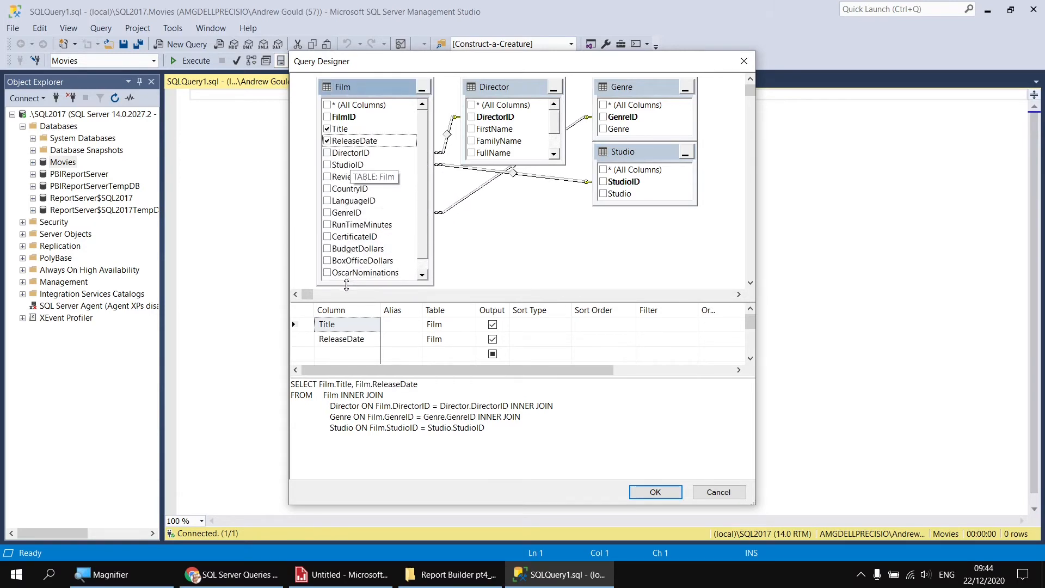
scroll(424, 213, "down", 1)
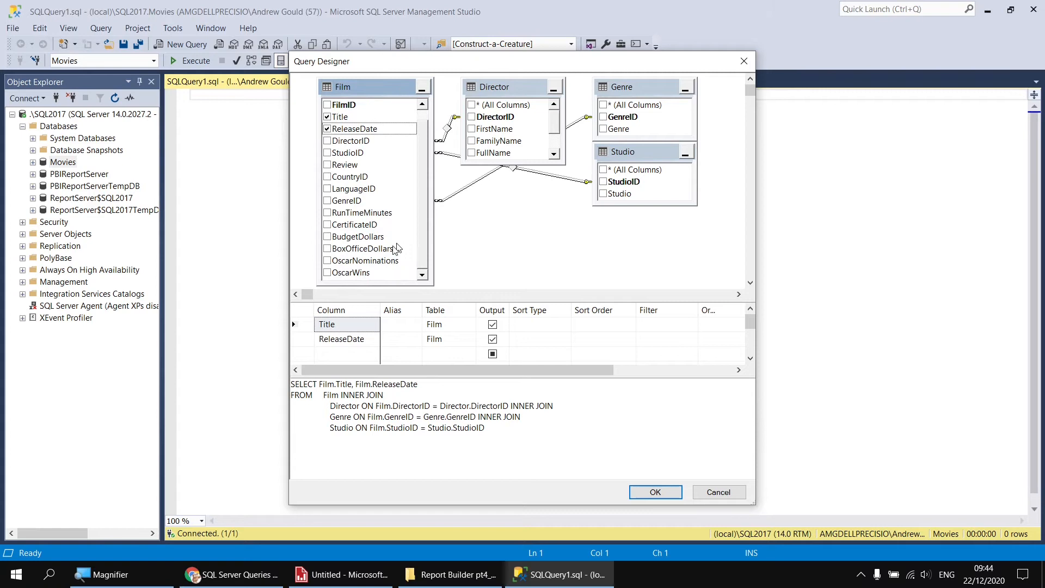
left_click(328, 261)
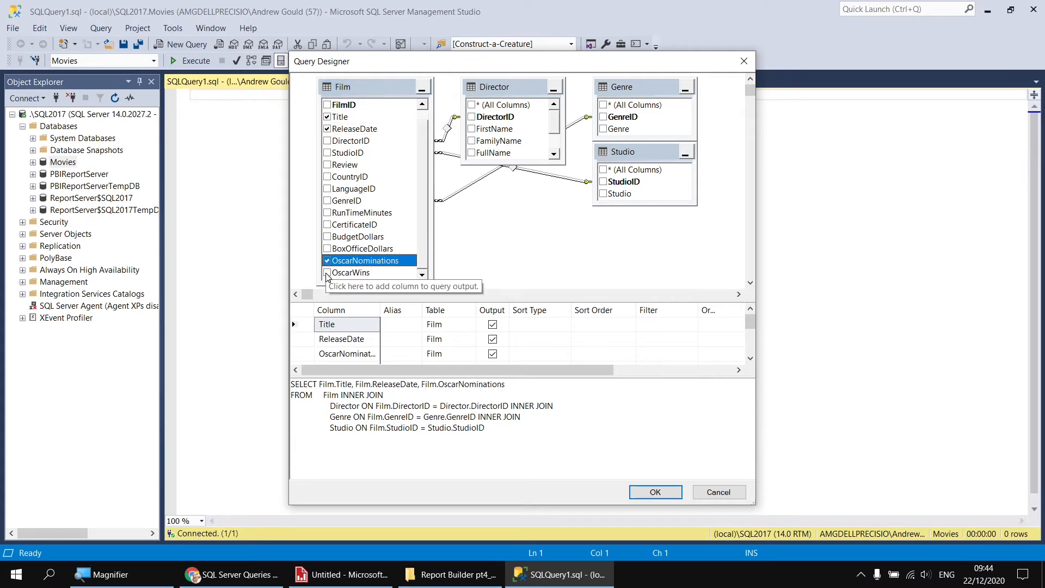
left_click(328, 273)
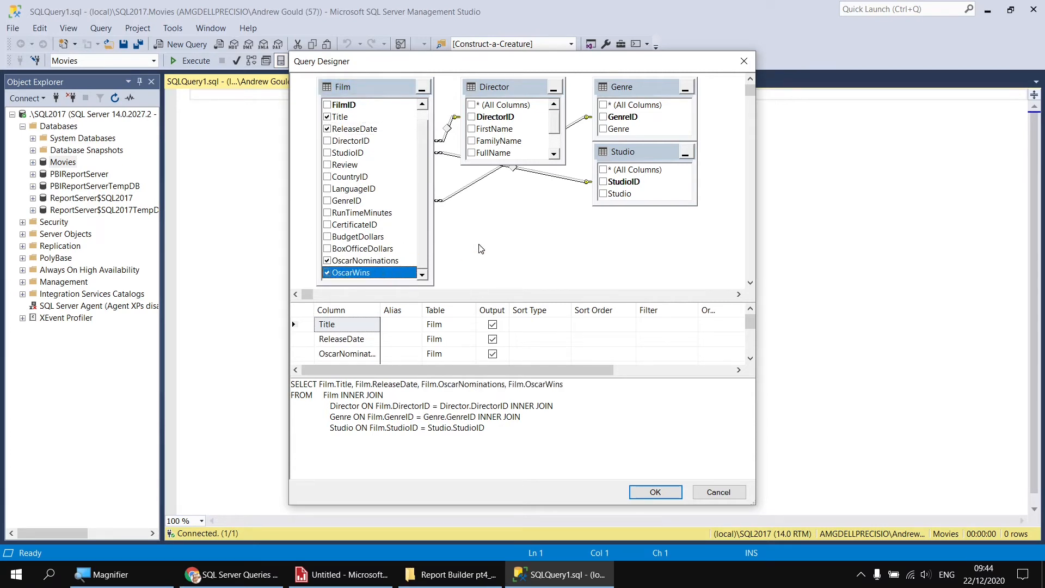
Output FullName from Director, Genre from the Genre table and Studio from the Studio table
left_click(472, 154)
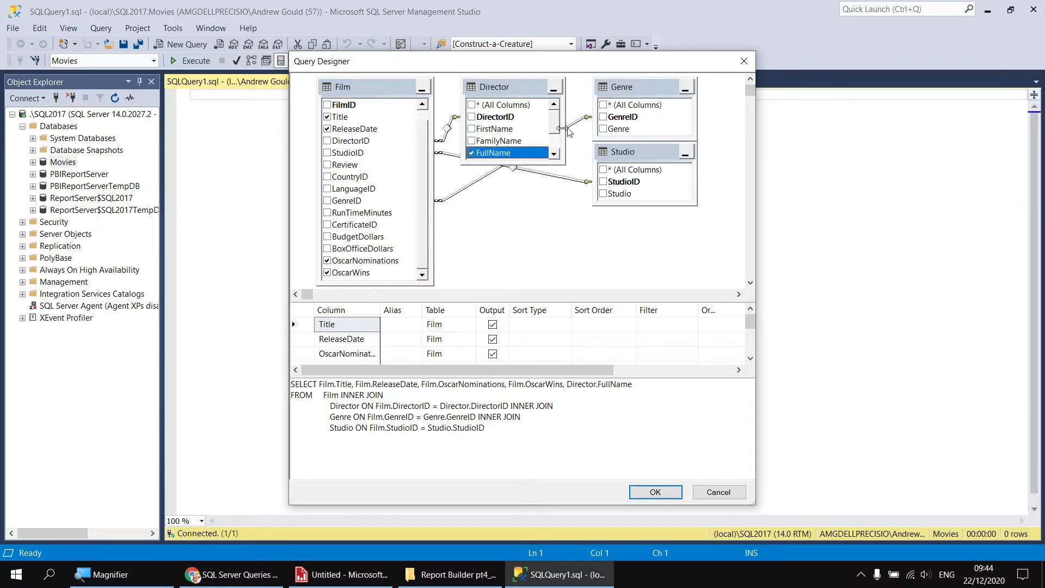
left_click(604, 129)
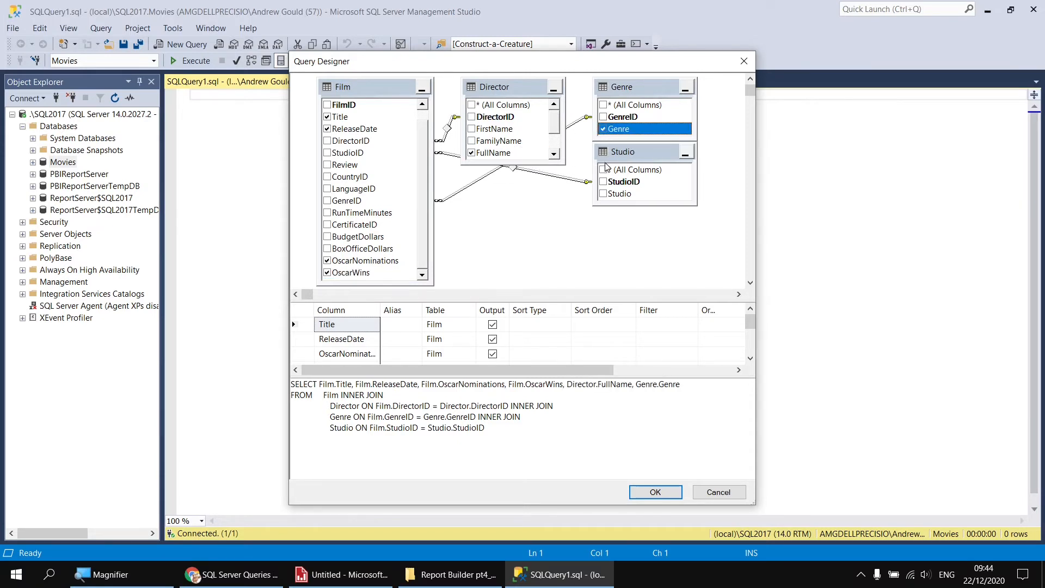
left_click(603, 194)
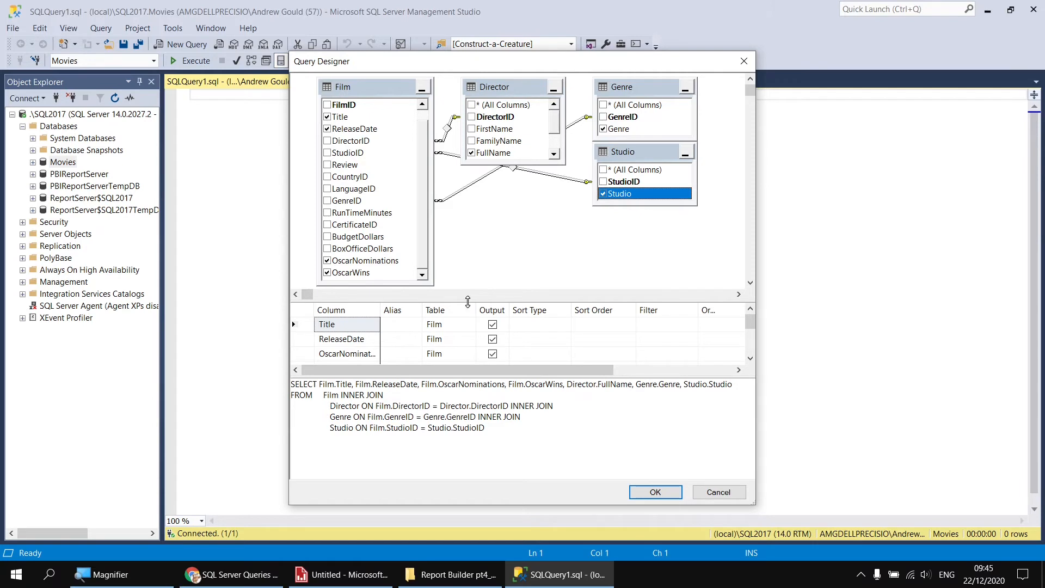
Enlarge the column grid, give the director's FullName column the alias DirectorName and check the generated SELECT statement
left_click_drag(474, 303, 483, 210)
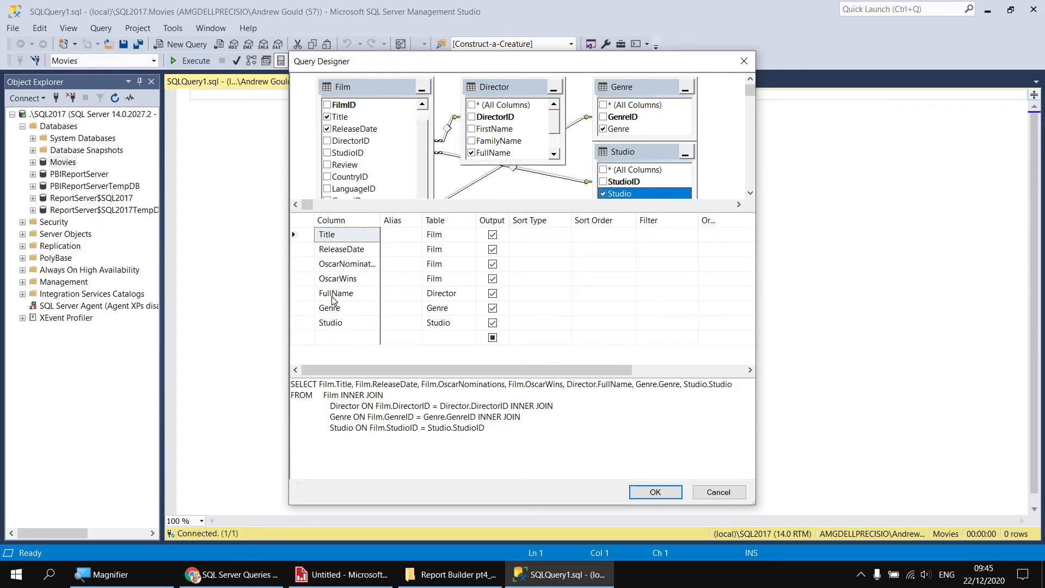
left_click(399, 294)
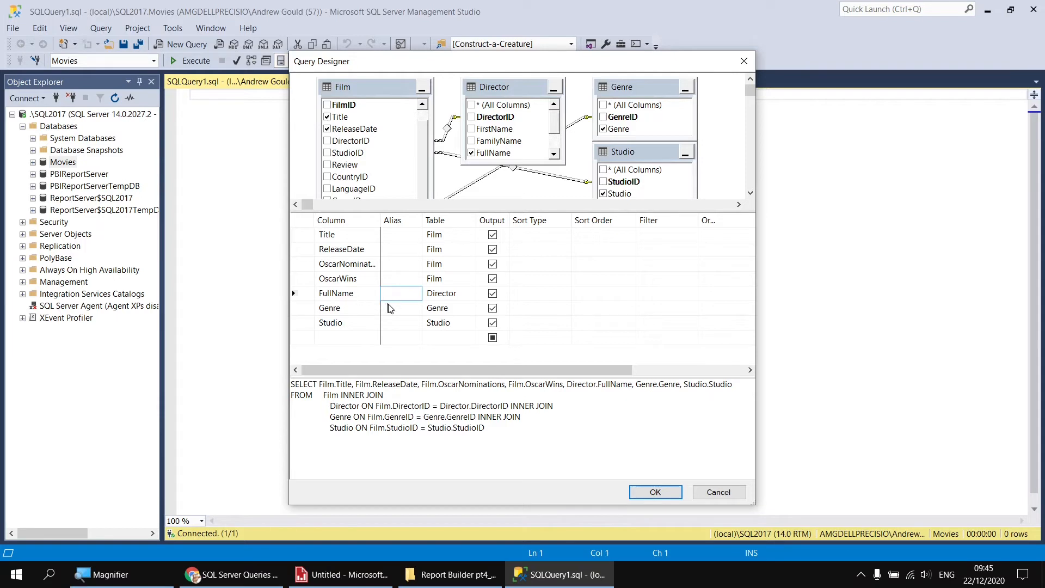
type("DirectorName")
left_click(399, 310)
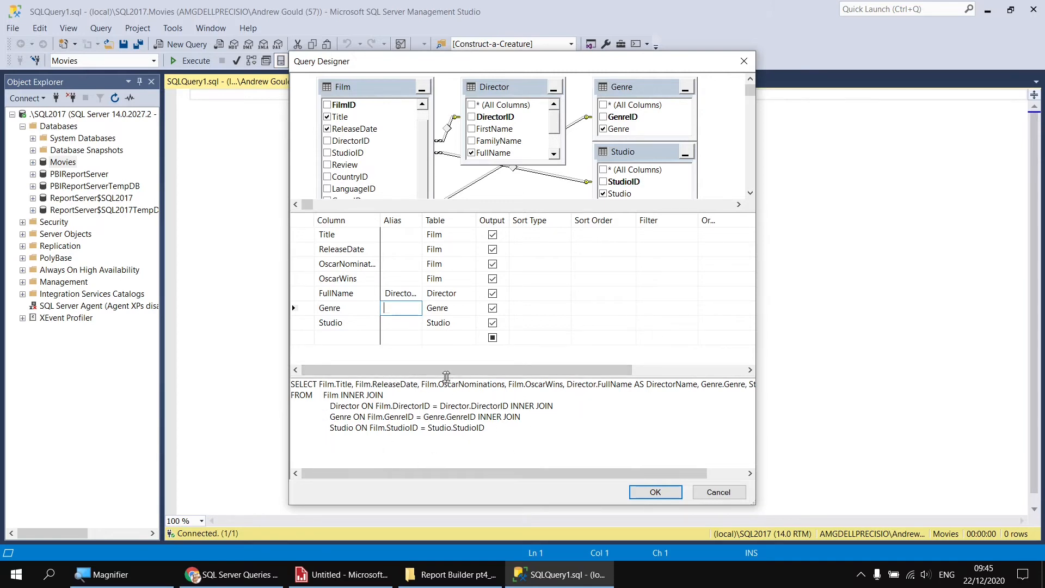
left_click(383, 397)
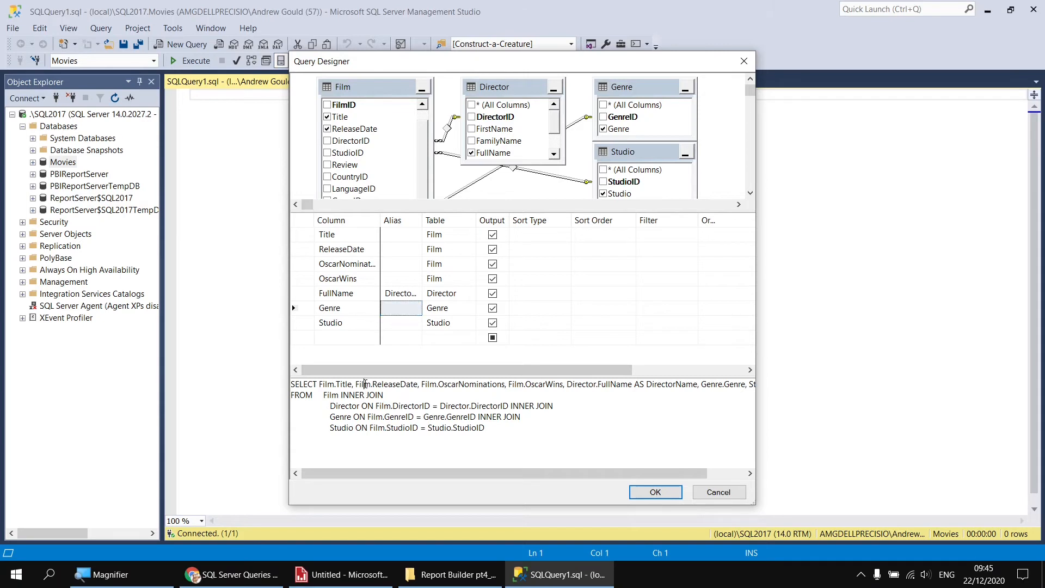
left_click(396, 383)
Sort the query by OscarNominations descending, with OscarWins descending as the second sort key
left_click(545, 266)
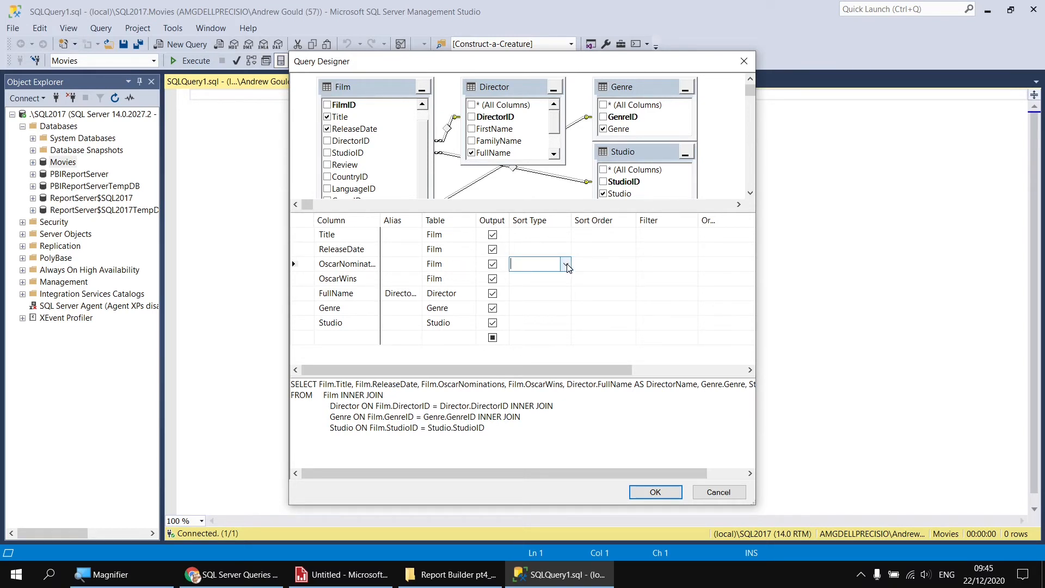
left_click(566, 264)
left_click(555, 291)
left_click(546, 280)
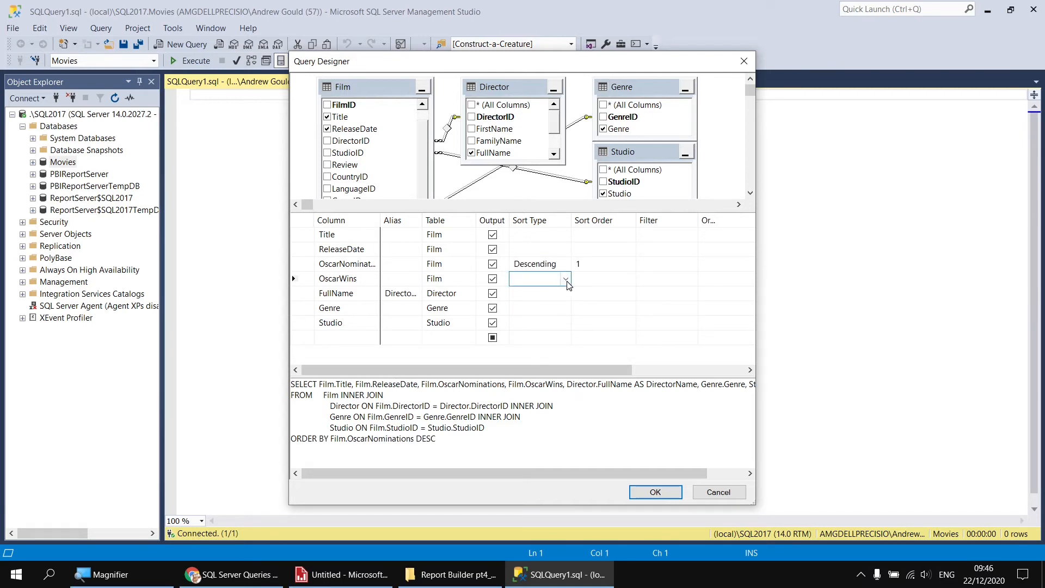
left_click(566, 279)
left_click(538, 304)
Add Title ascending as the third sort key and check the ORDER BY clause against the sort order numbers
left_click(550, 234)
left_click(567, 235)
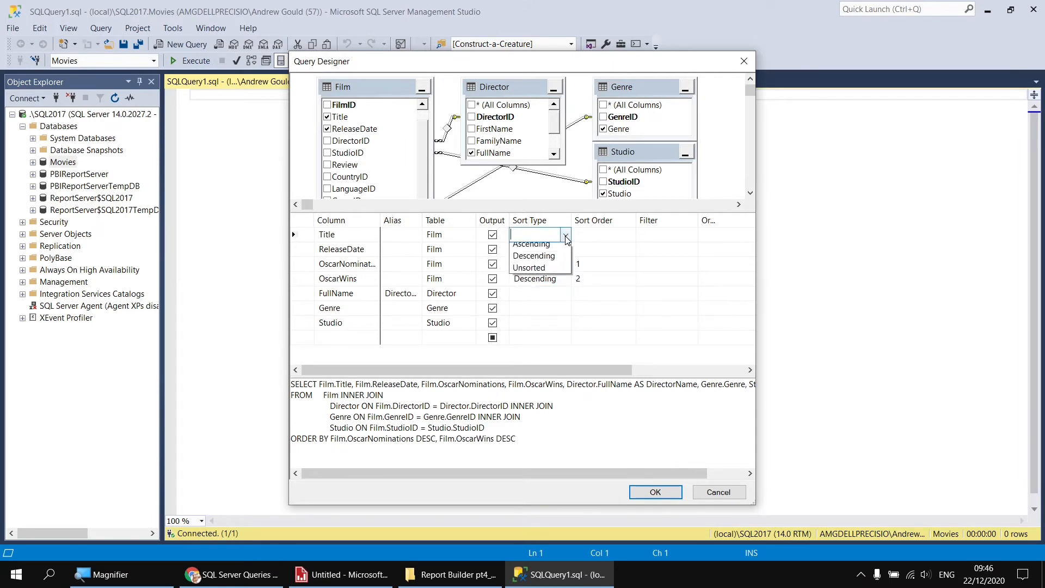
left_click(557, 245)
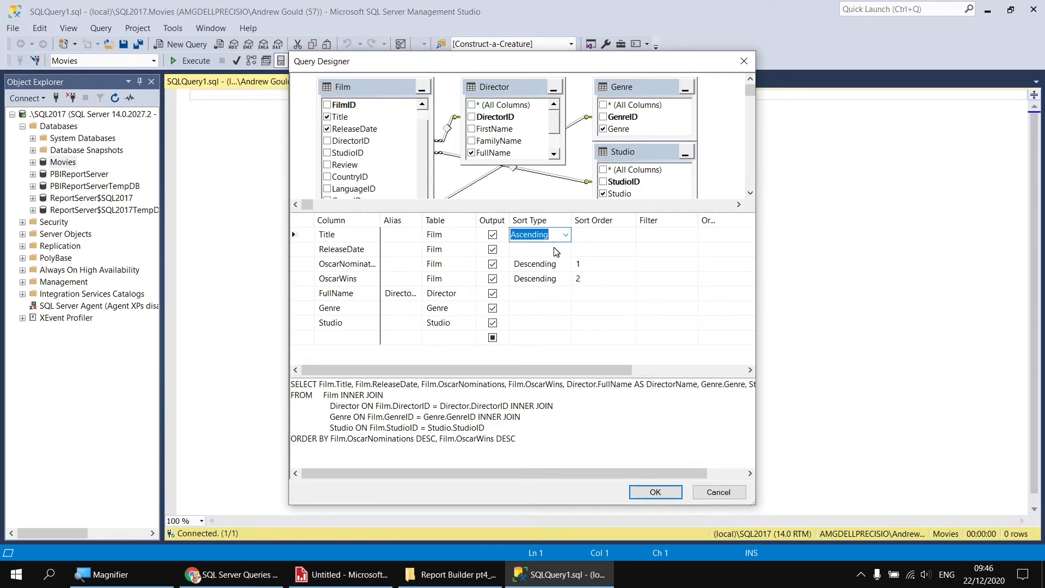
left_click(556, 250)
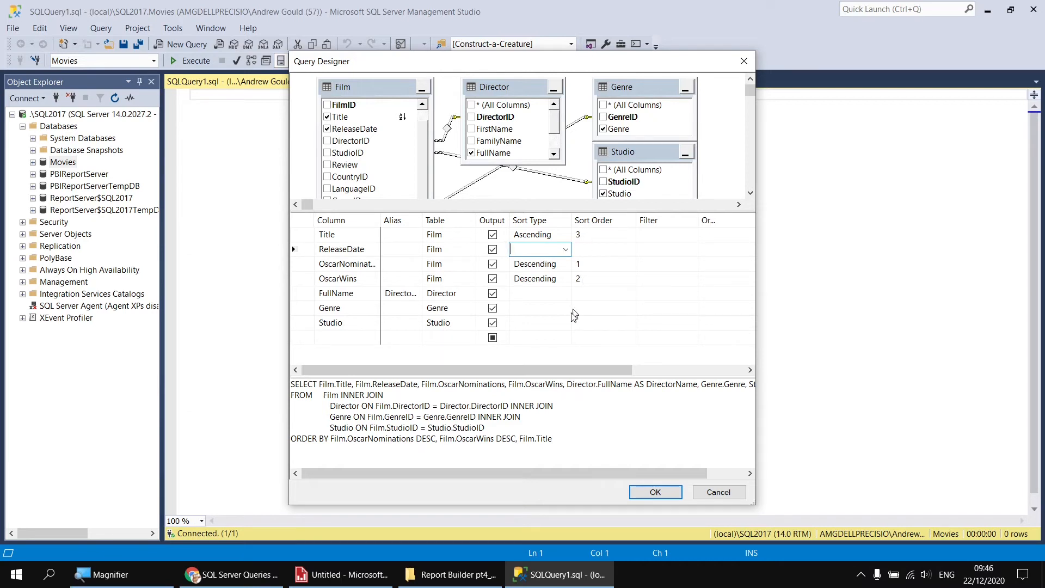
double_click(380, 438)
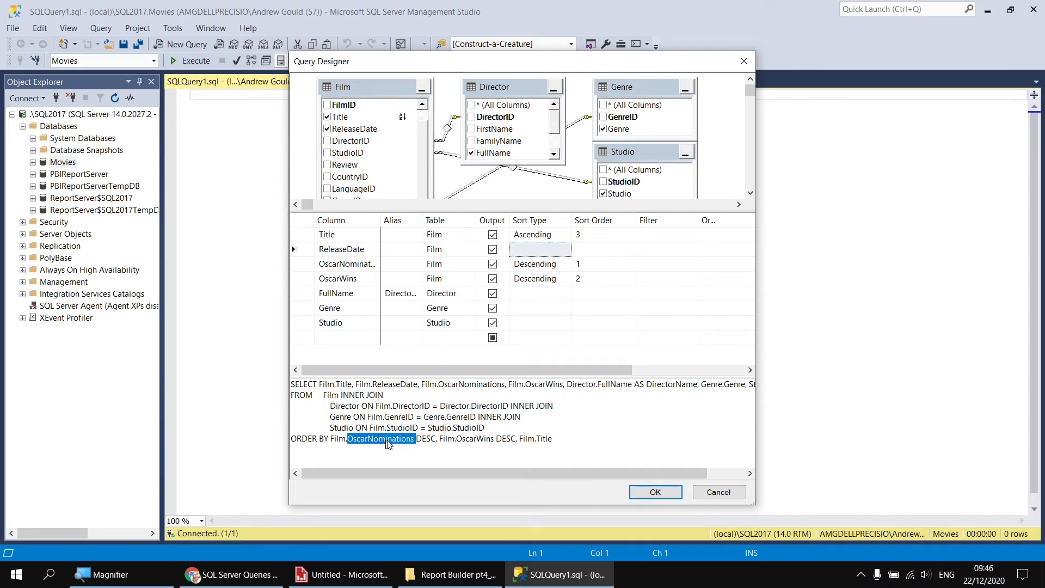
double_click(468, 438)
double_click(541, 439)
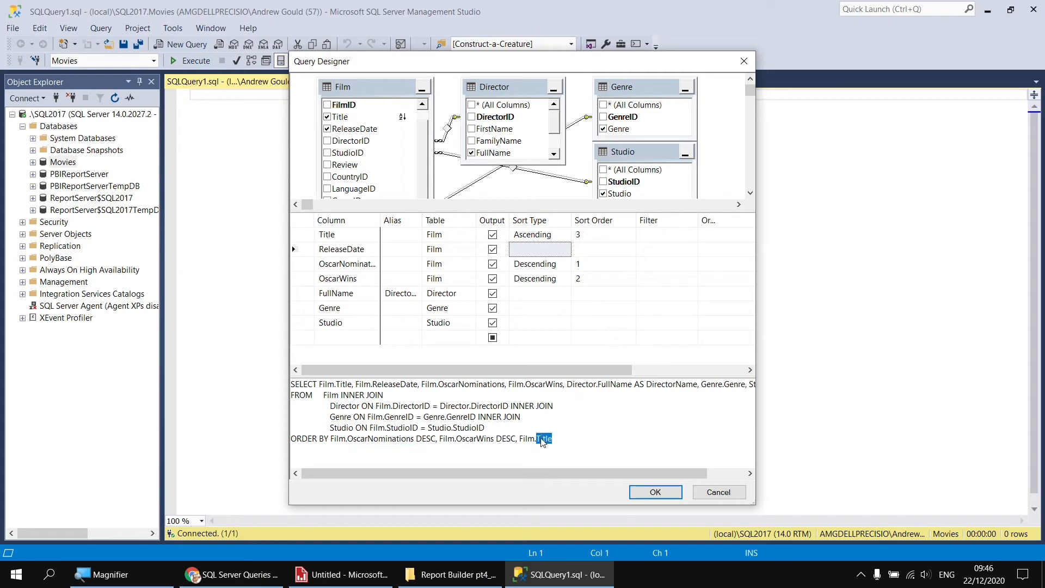
left_click(590, 239)
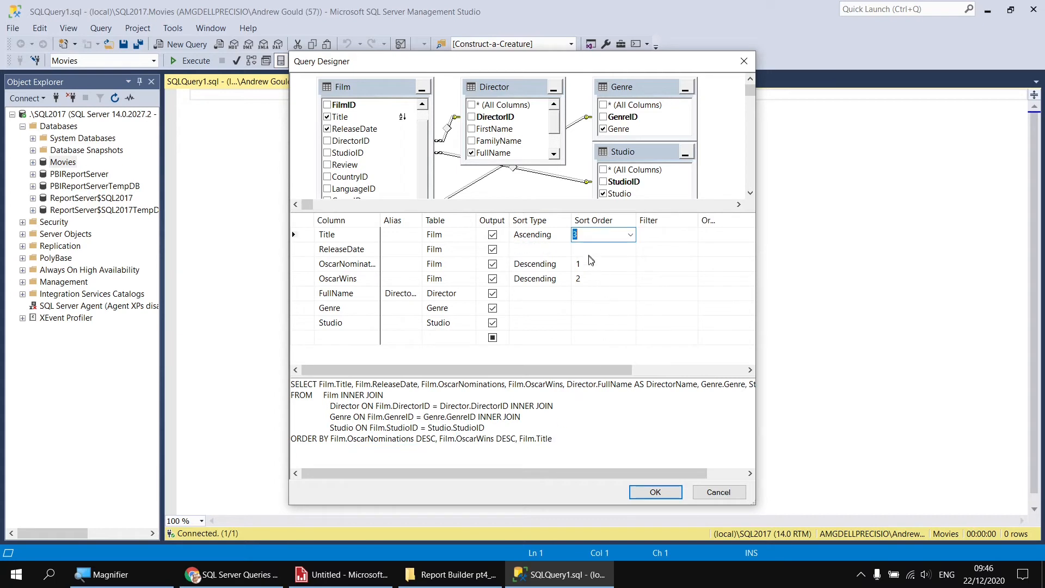
left_click(590, 265)
left_click(596, 280)
Filter the OscarWins column with the criterion >= 1
type(">")
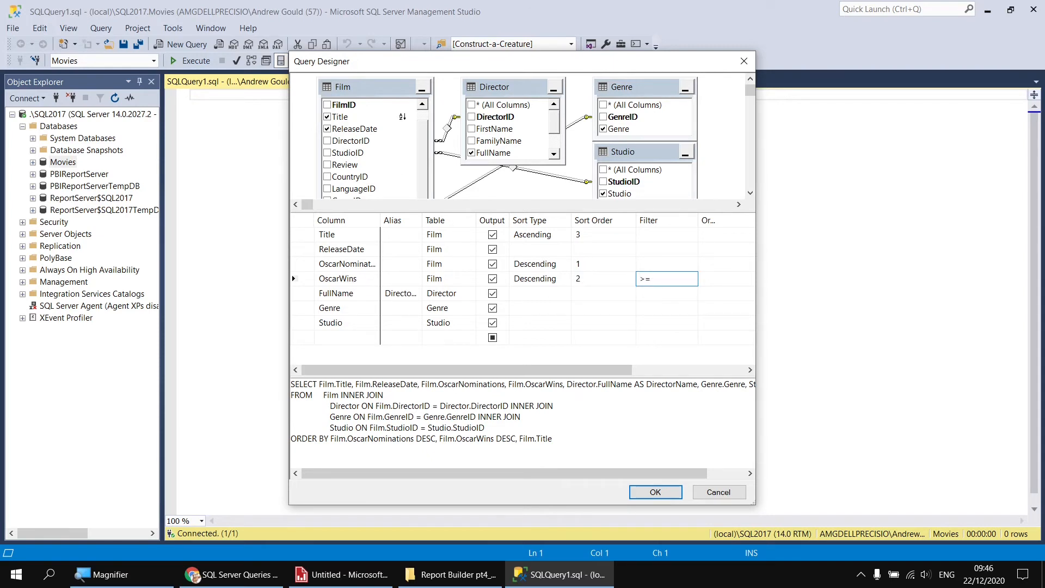
type("= 1")
left_click(656, 292)
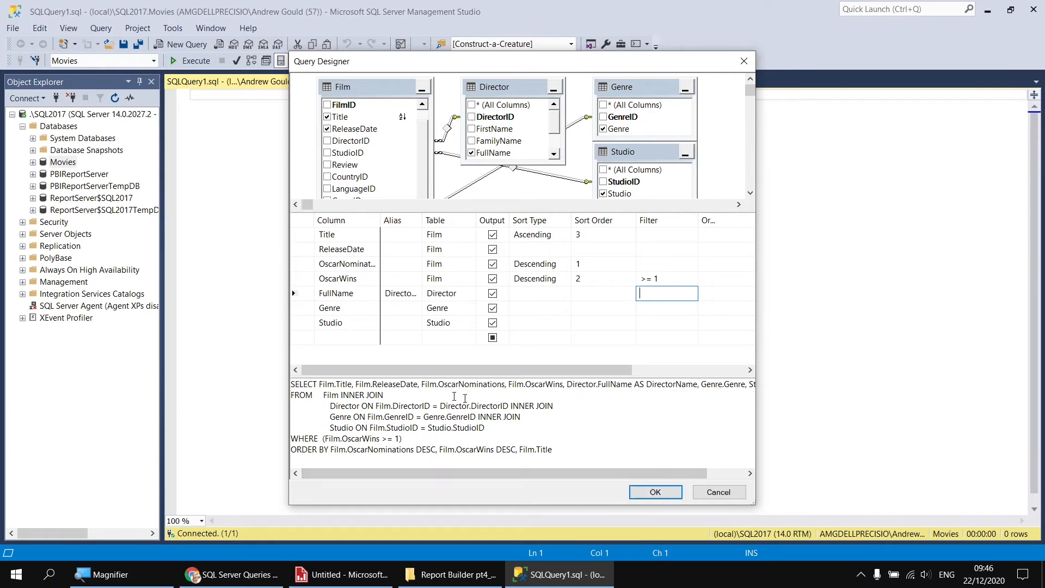
Accept the query design to place its SQL in the editor and execute the query
left_click(655, 492)
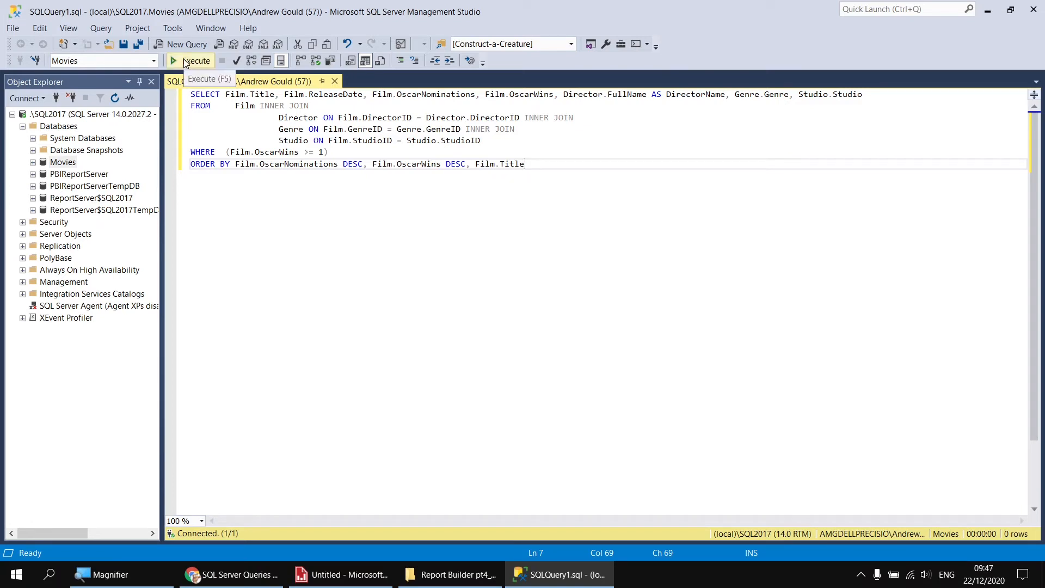
left_click(186, 60)
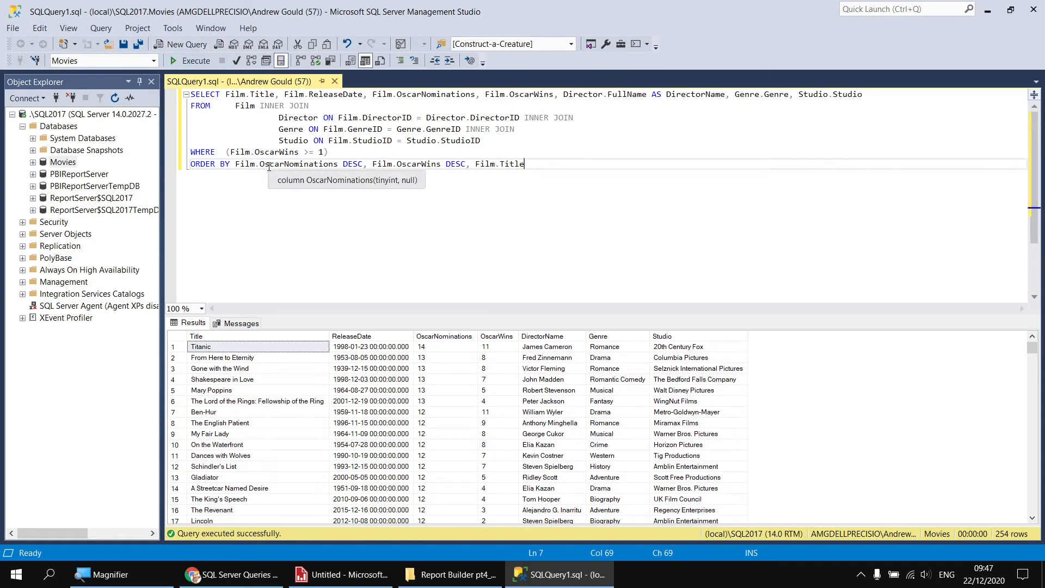
Save the query to the Desktop as SSMS Query, keeping the SQL file type
left_click(123, 44)
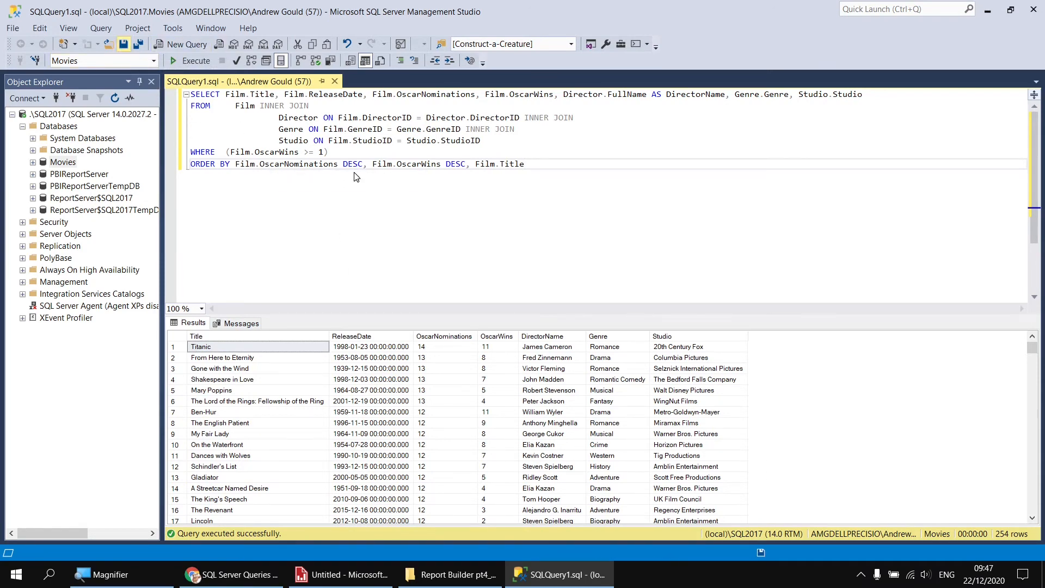
left_click(54, 116)
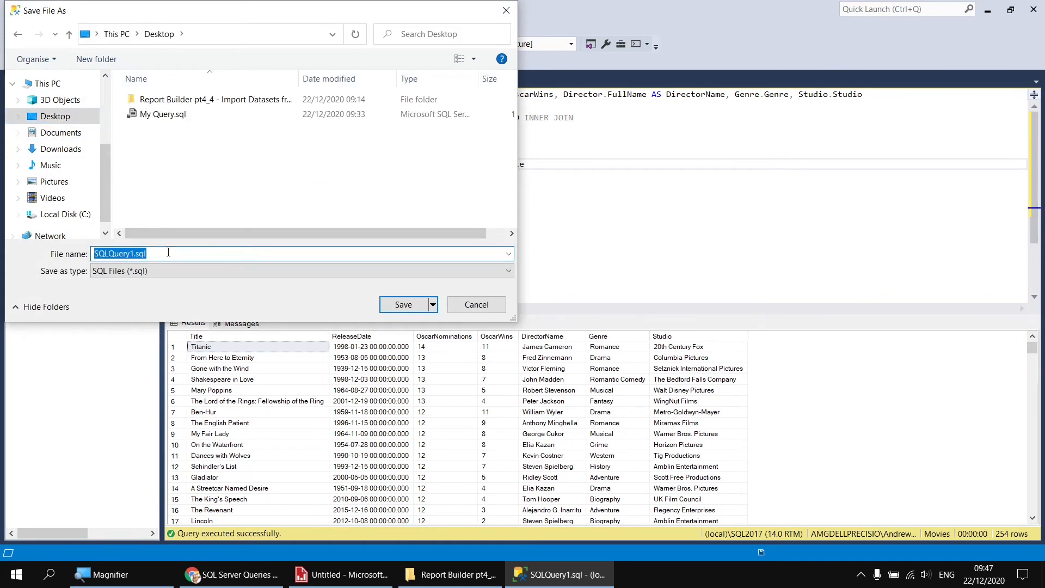
type("SSMS")
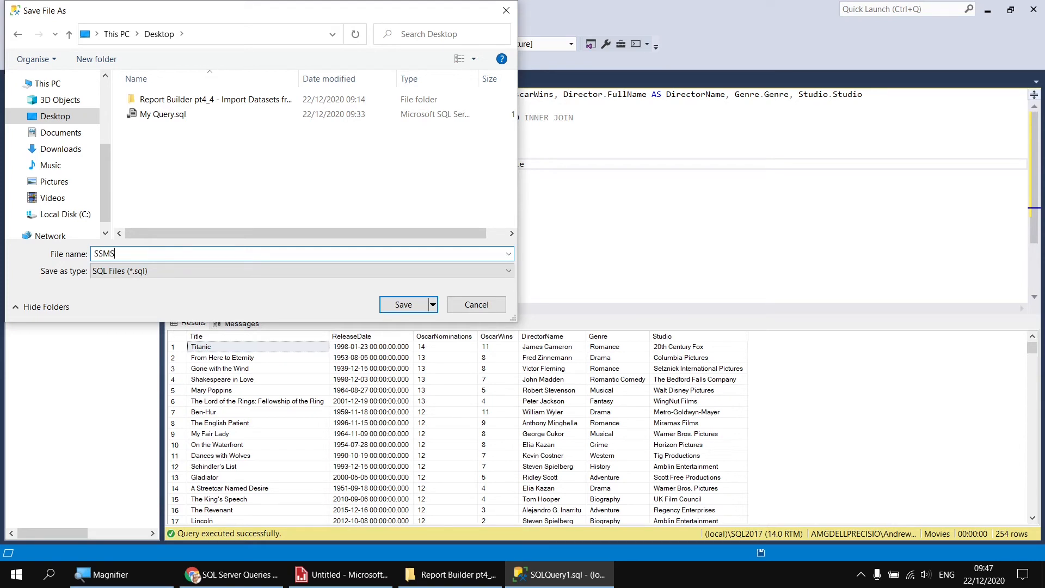
type(" Query")
left_click(403, 305)
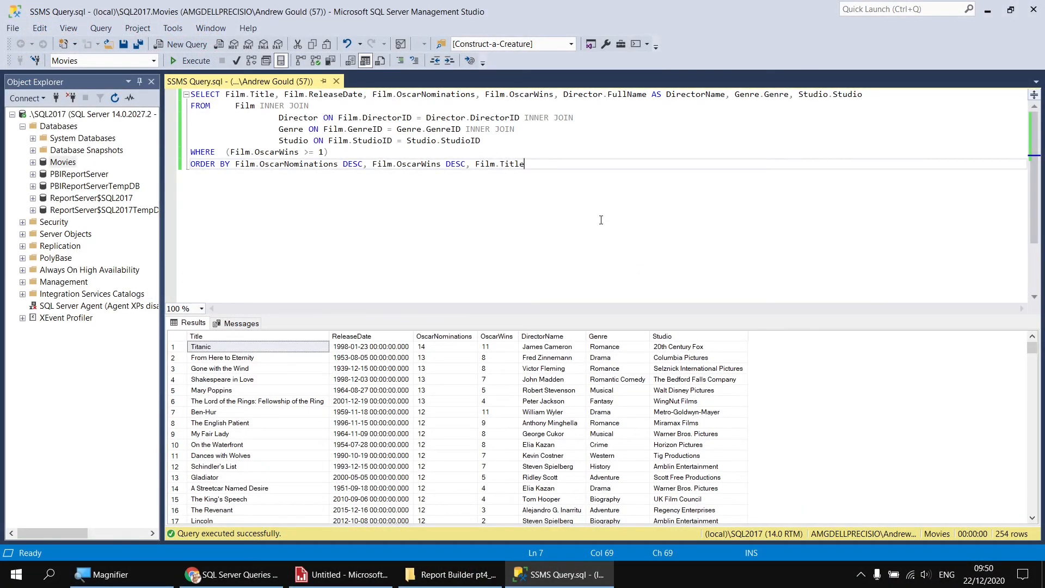
Switch to Report Builder and create an embedded dataset named SSMSQuery on the Movies data source
left_click(336, 576)
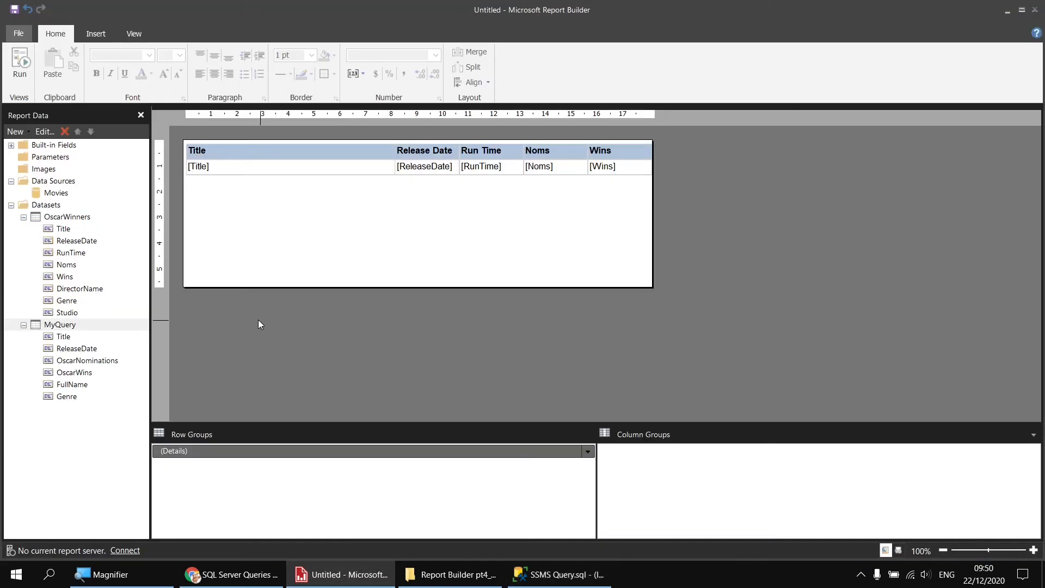
right_click(64, 193)
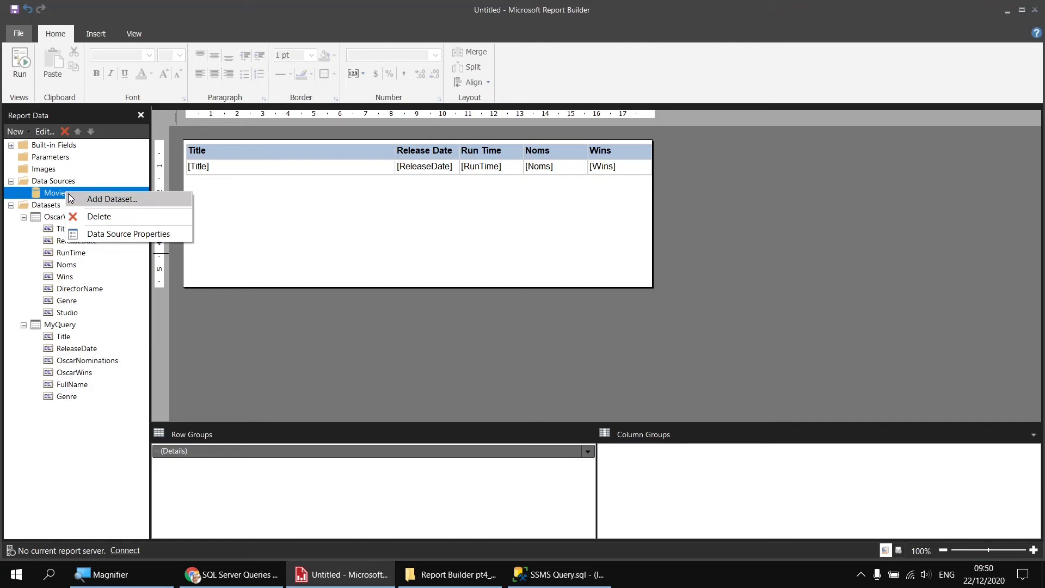
left_click(90, 200)
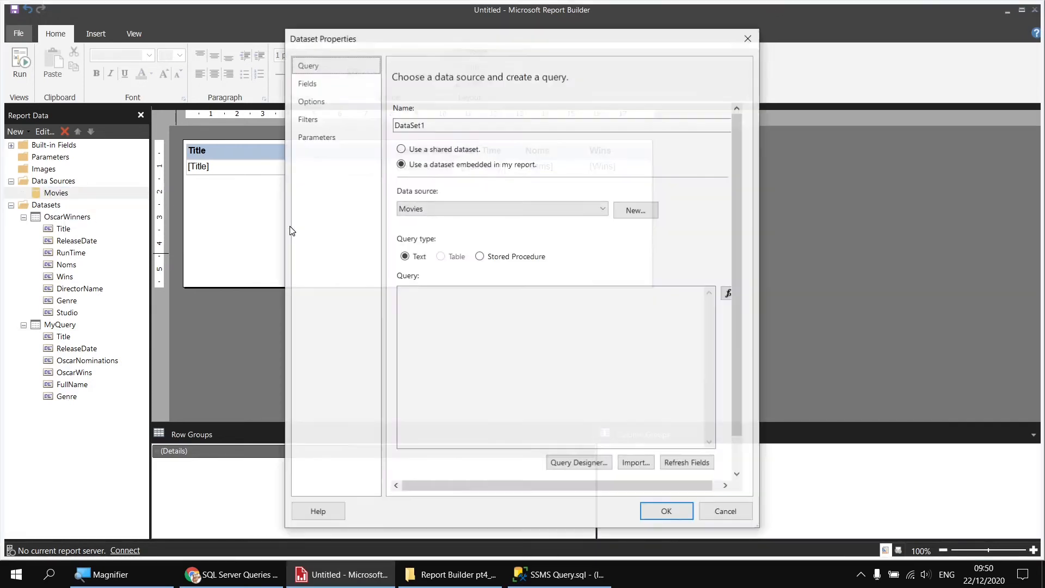
double_click(413, 124)
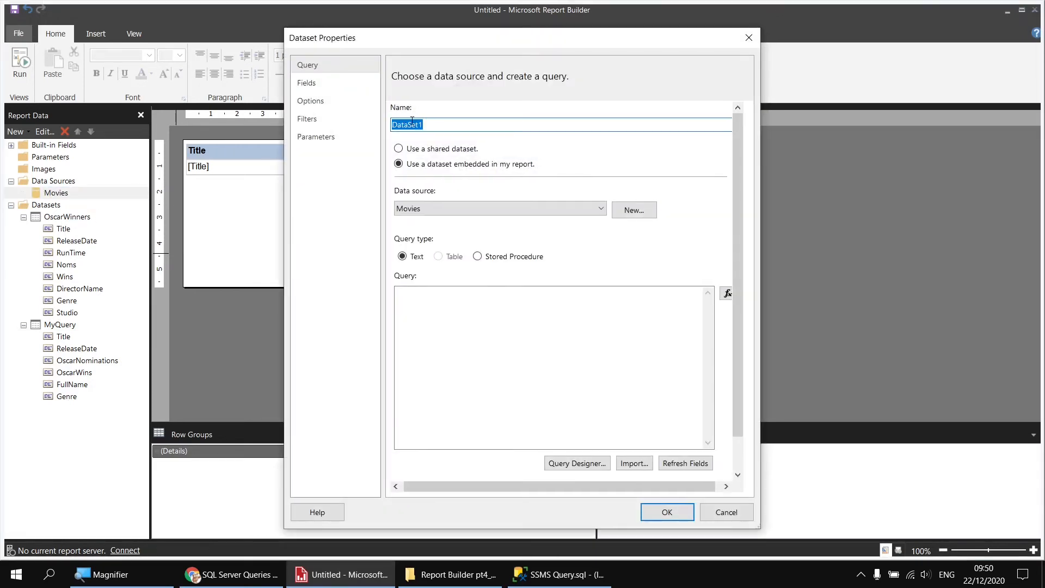
type("SSMS Quer")
key("BackSpace")
Import SSMS Query.sql from the Desktop as the dataset's query and accept the dataset properties
left_click(640, 467)
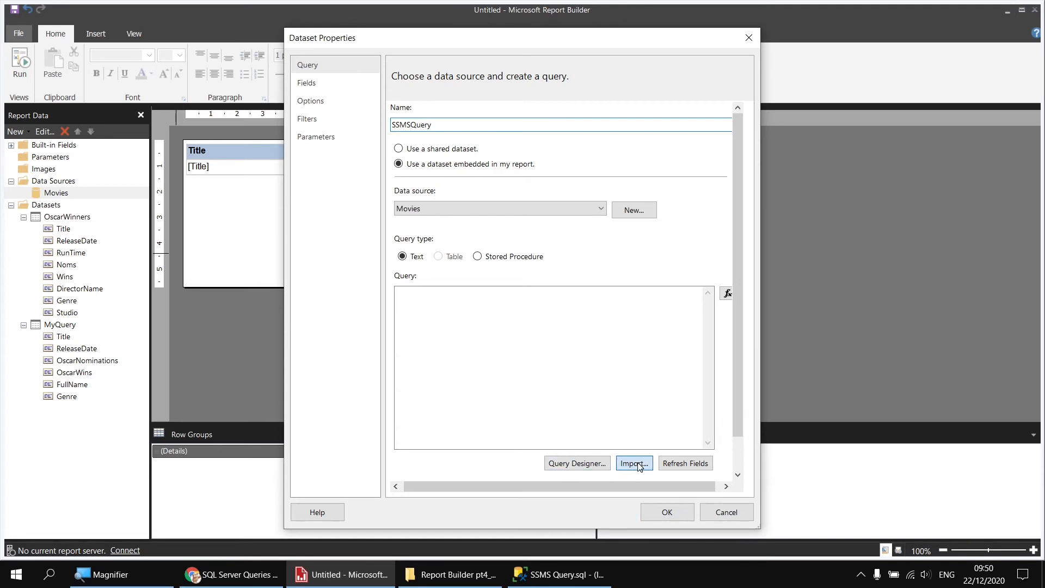
left_click(297, 234)
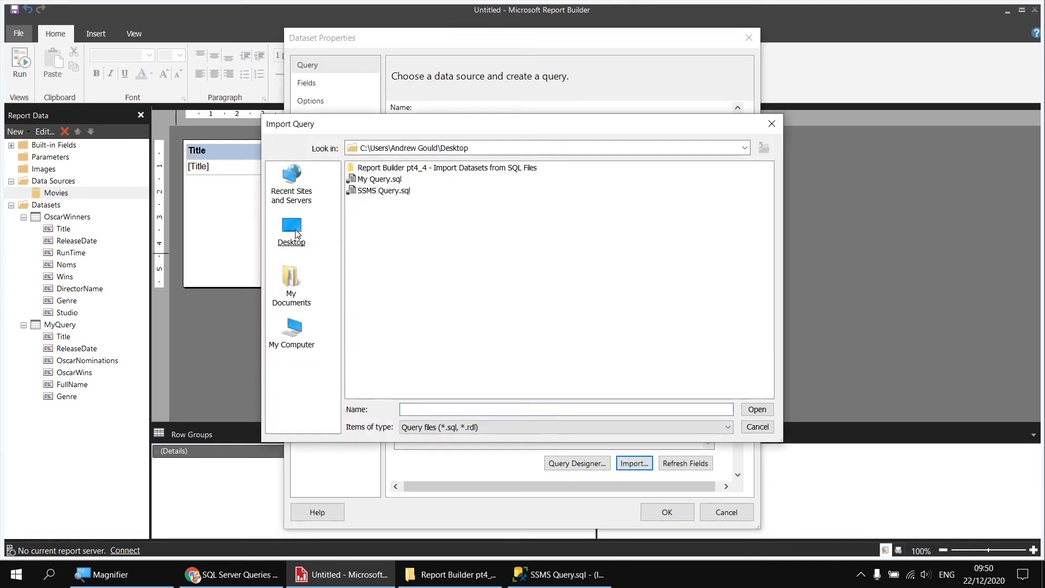
double_click(381, 191)
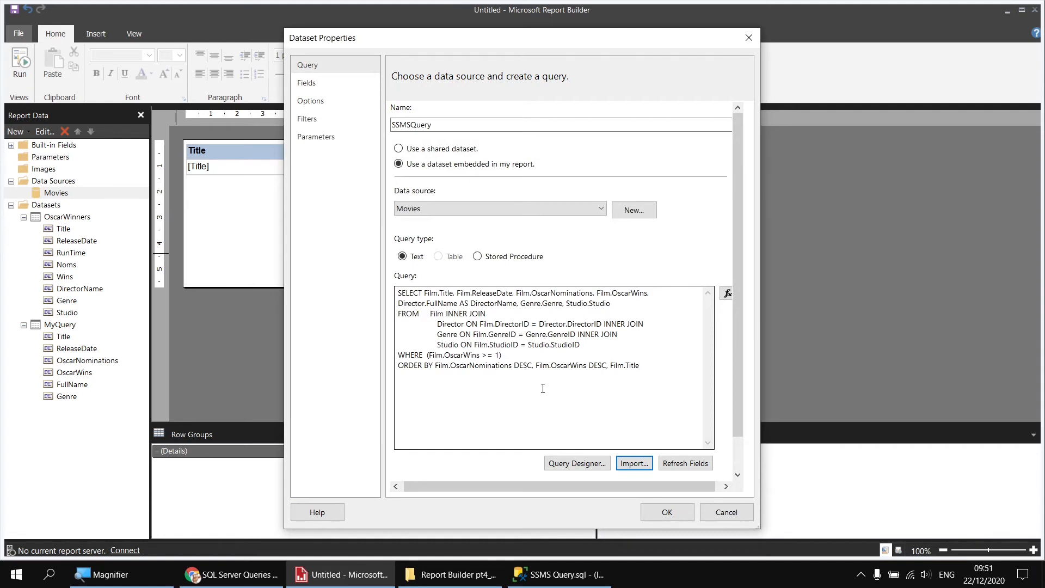
left_click(667, 515)
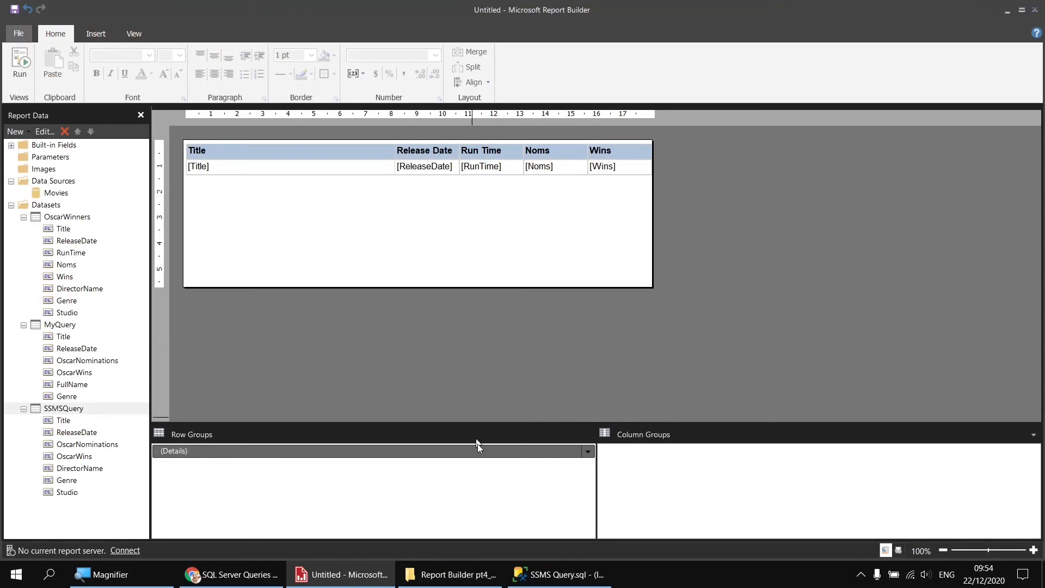
Switch to SQL Server Management Studio, select the entire query text and open it in the Query Designer
left_click(539, 569)
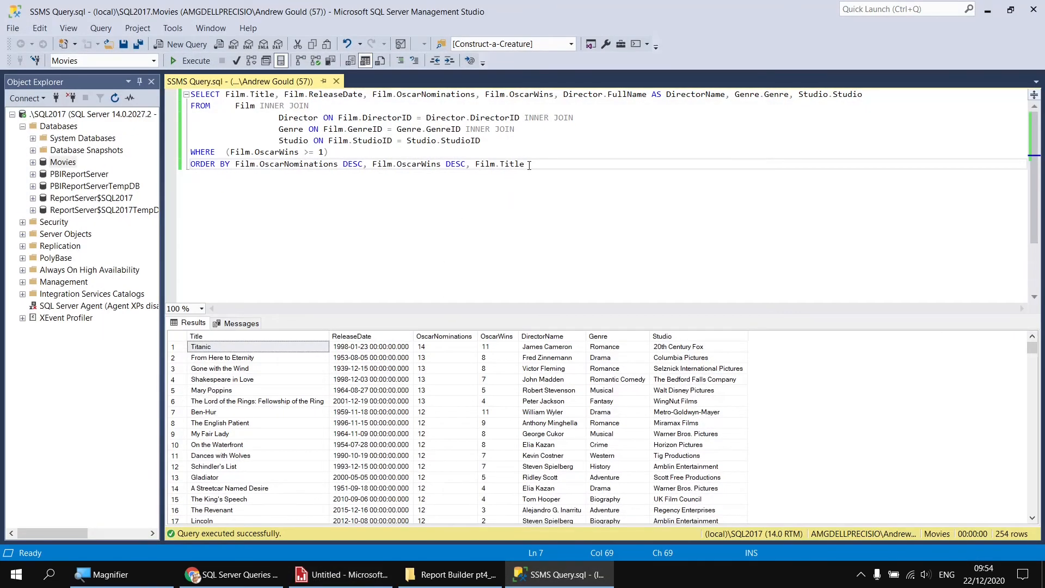
left_click_drag(529, 165, 192, 94)
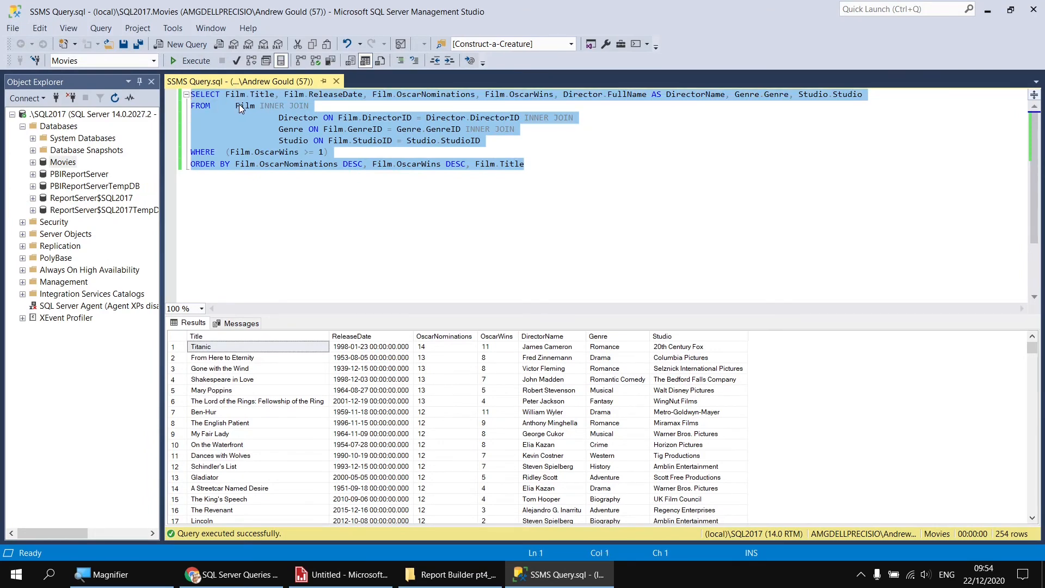
left_click(539, 163)
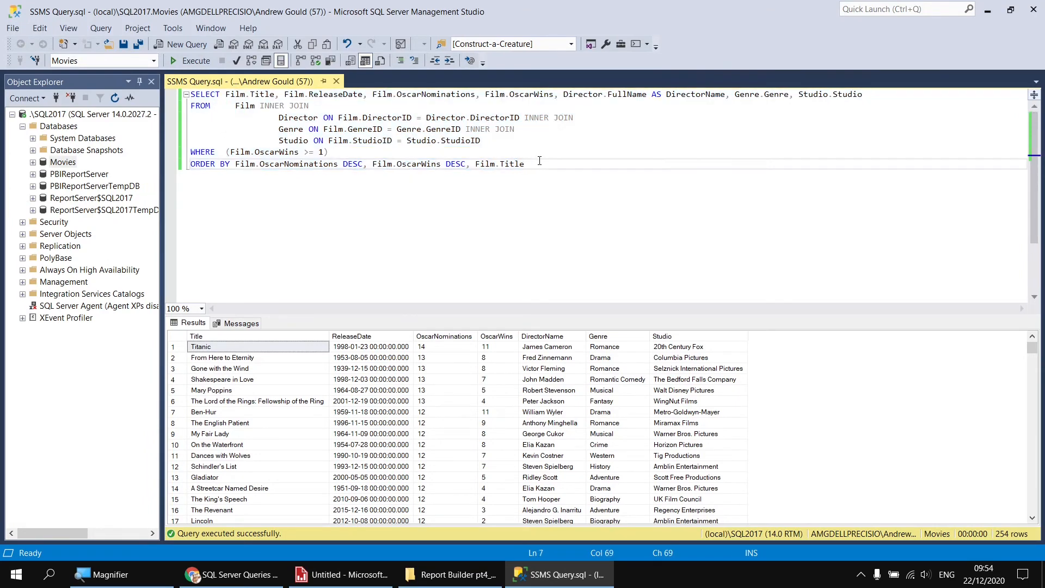
key("ctrl+a")
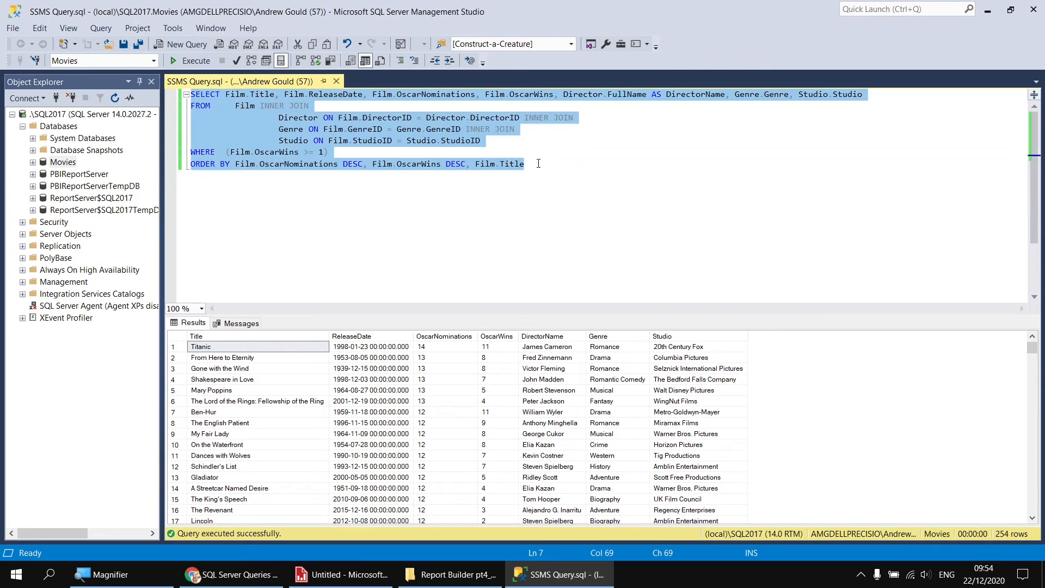
right_click(361, 129)
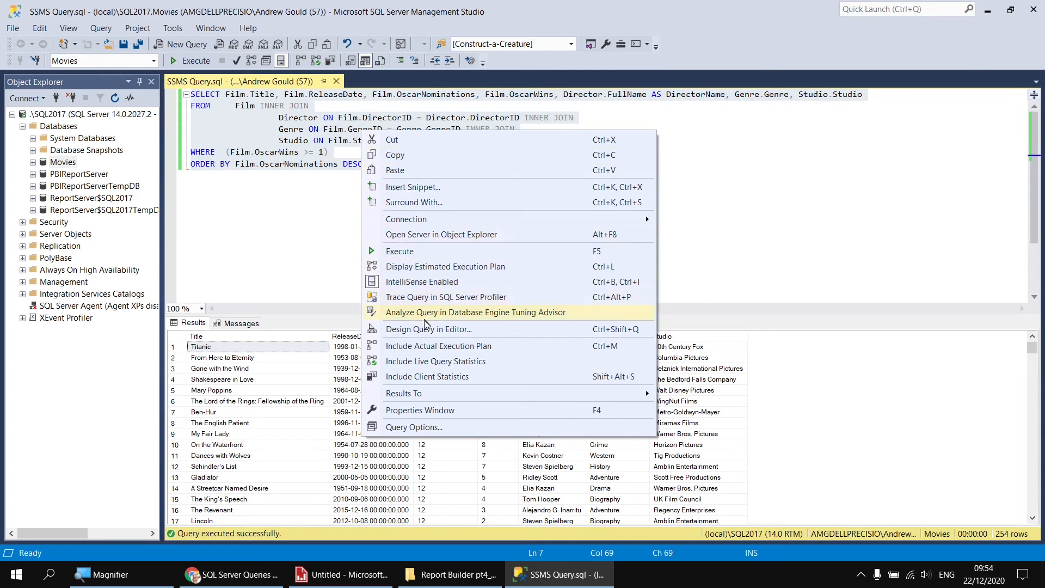
left_click(451, 330)
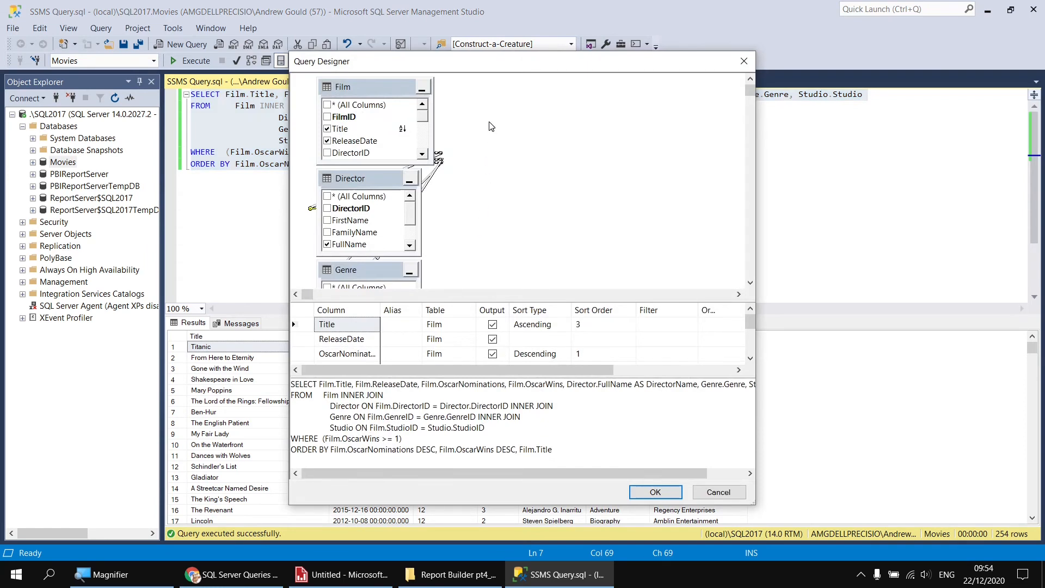
Add the Certificate table to the query, output its Certificate column and accept the design
right_click(507, 120)
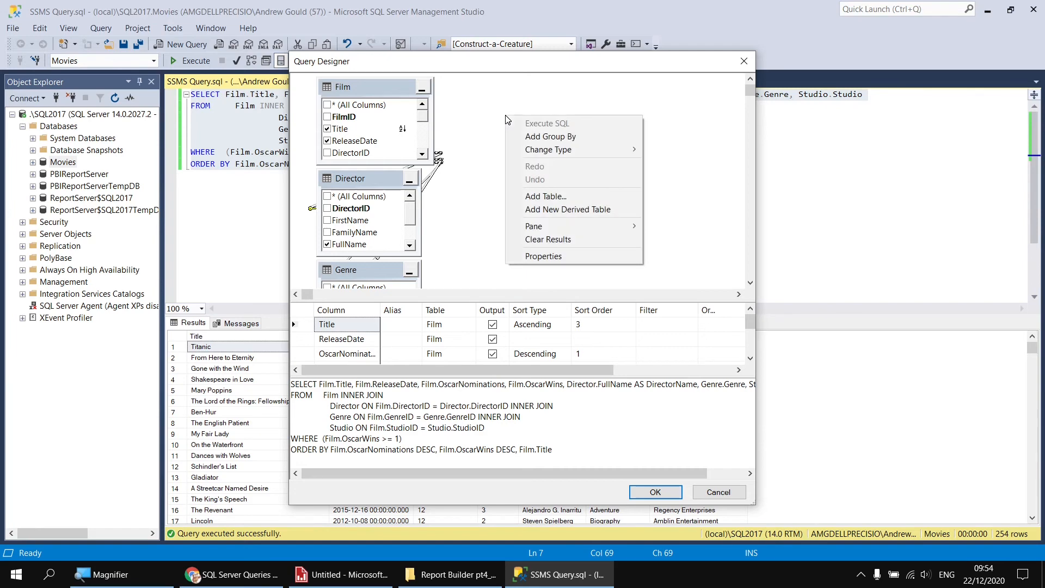
left_click(566, 201)
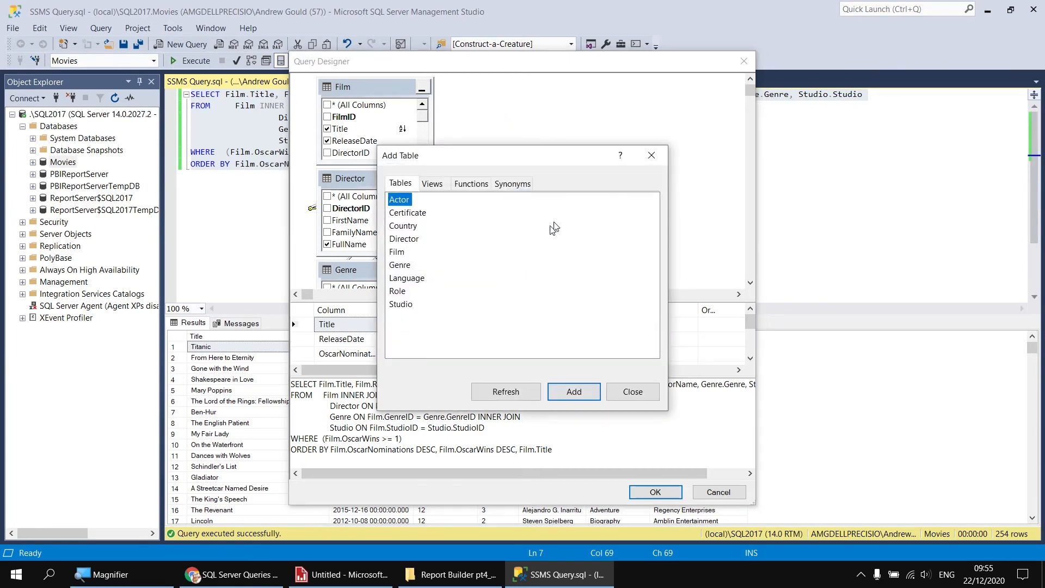
double_click(418, 215)
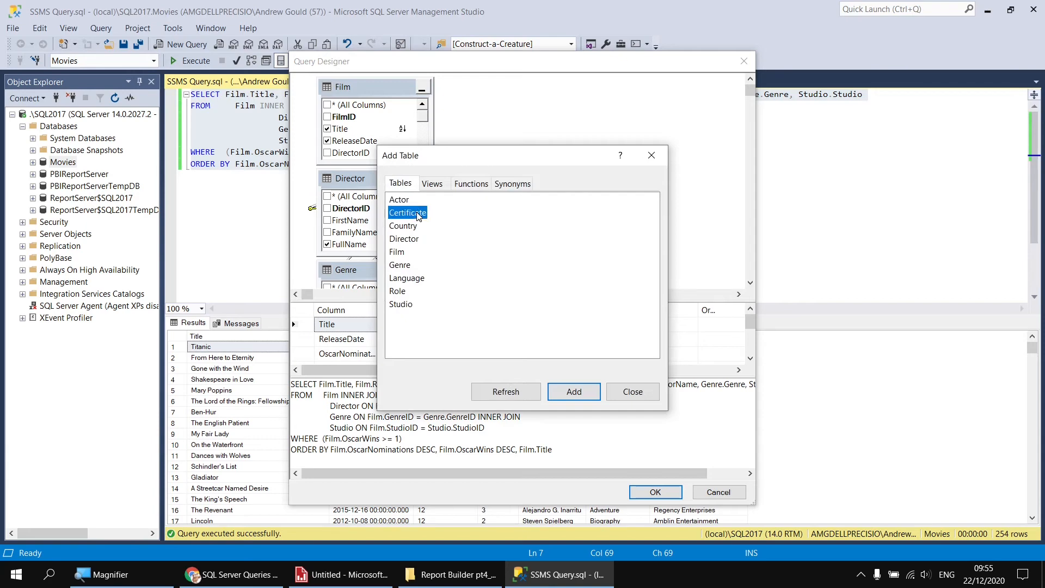
left_click(617, 388)
left_click(471, 129)
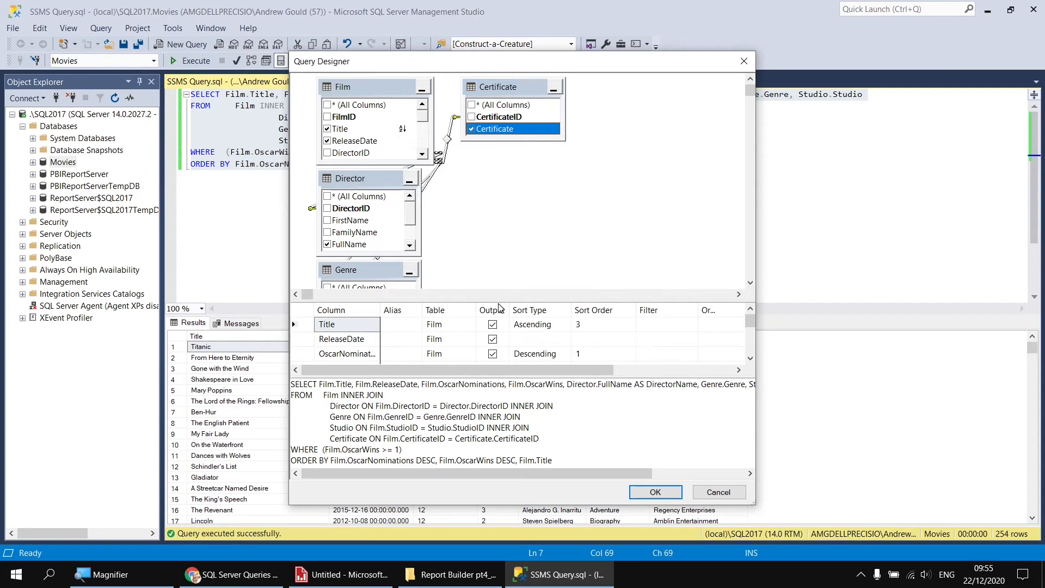
left_click_drag(499, 301, 513, 157)
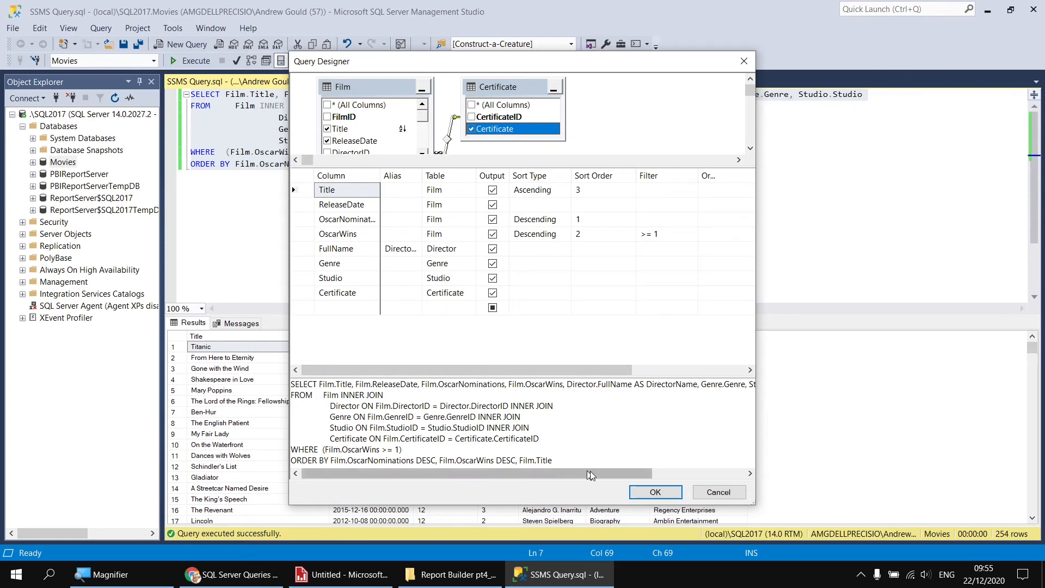
left_click(656, 491)
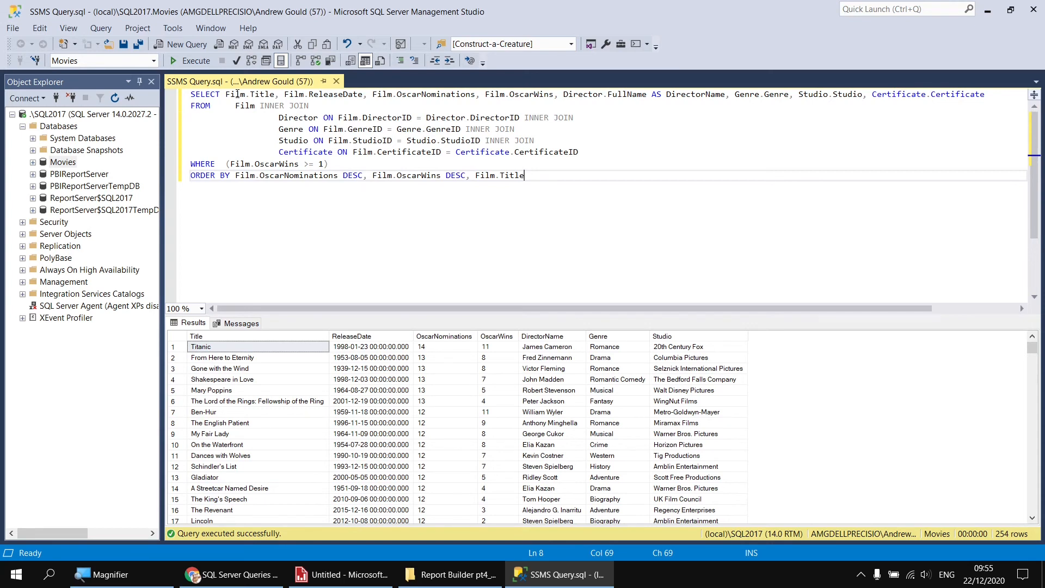
Add a comma after Certificate.Certificate in the SELECT list and start a new line indented by two tabs
mouse_move(237, 93)
mouse_move(896, 94)
left_click(986, 95)
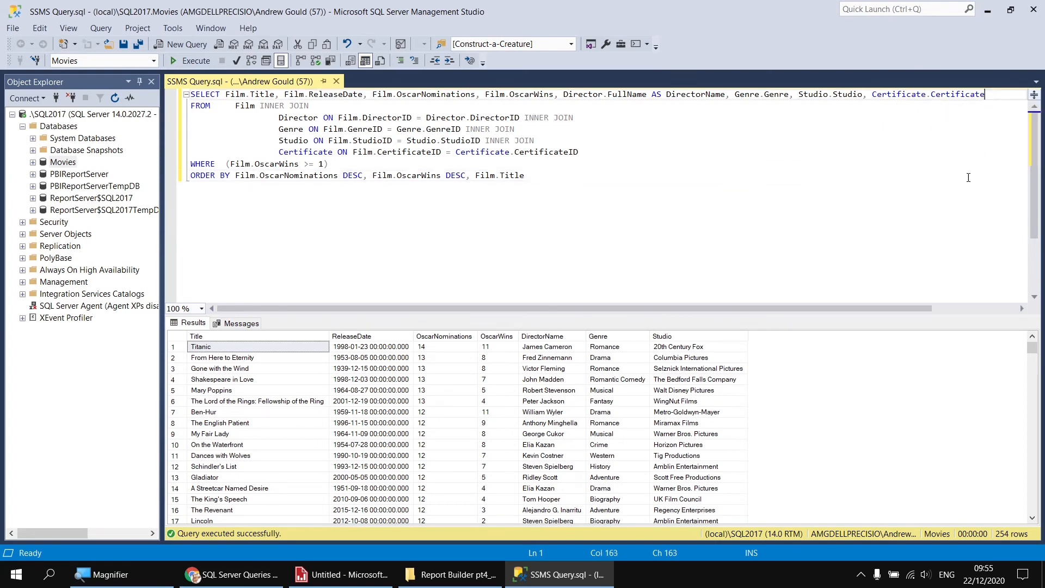
type(",")
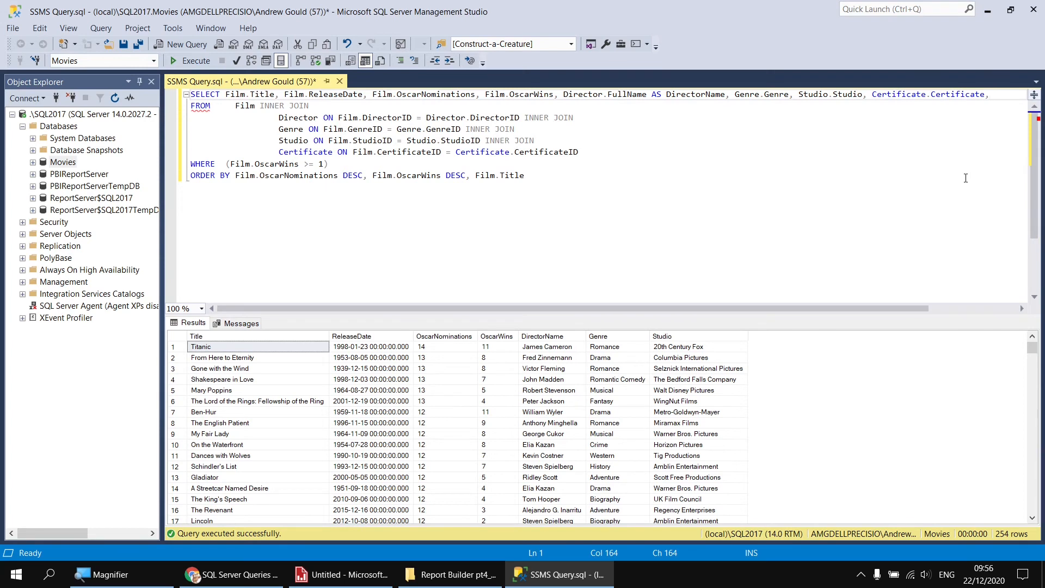
key("Return")
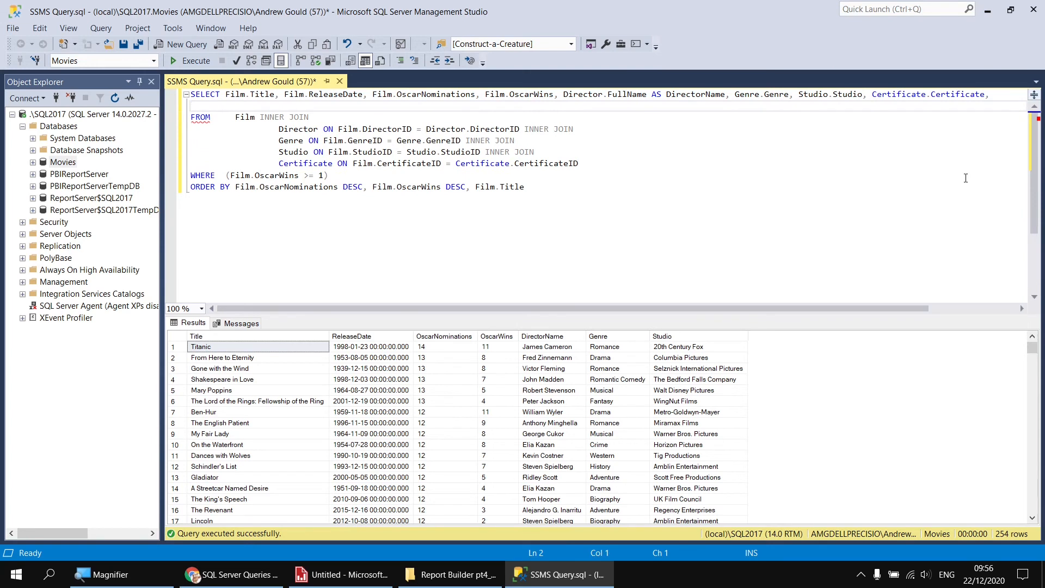
key("Tab")
key("Tab")
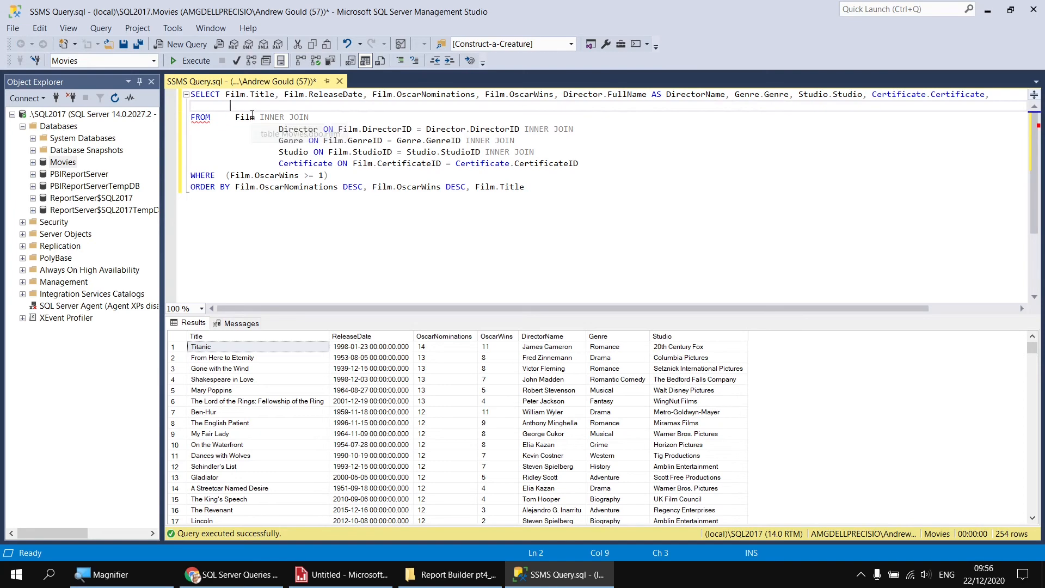
Add Film.RunTimeMinutes as the last column of the SELECT list, without a trailing comma before FROM
scroll(252, 116, "up", 6)
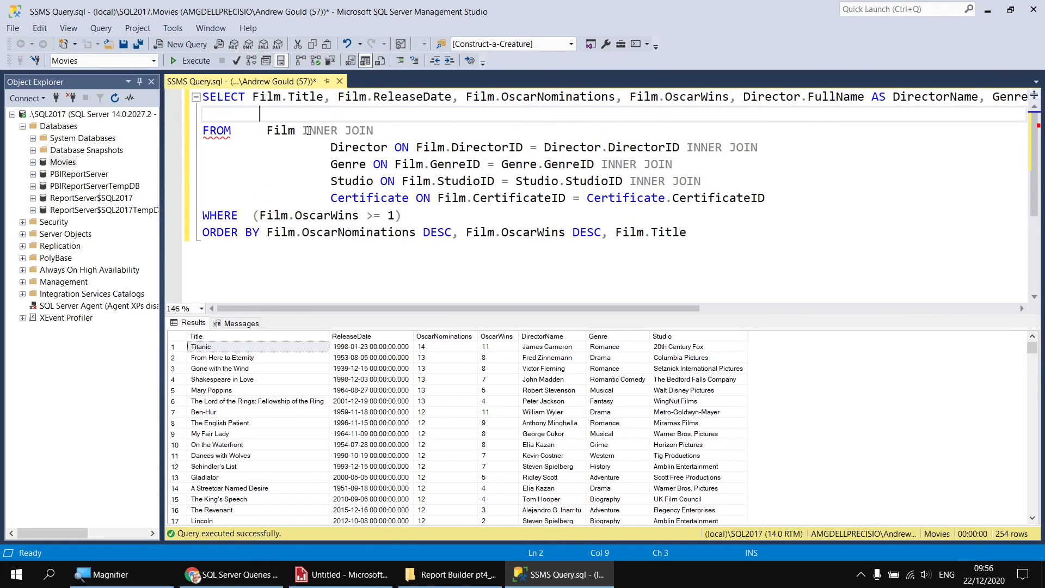
scroll(308, 130, "up", 2)
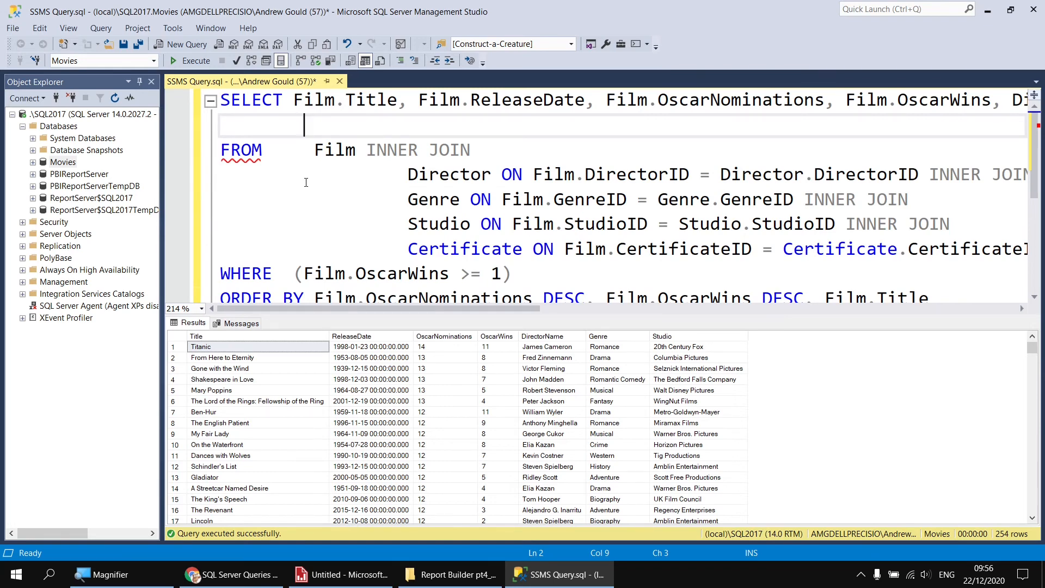
type("Fi")
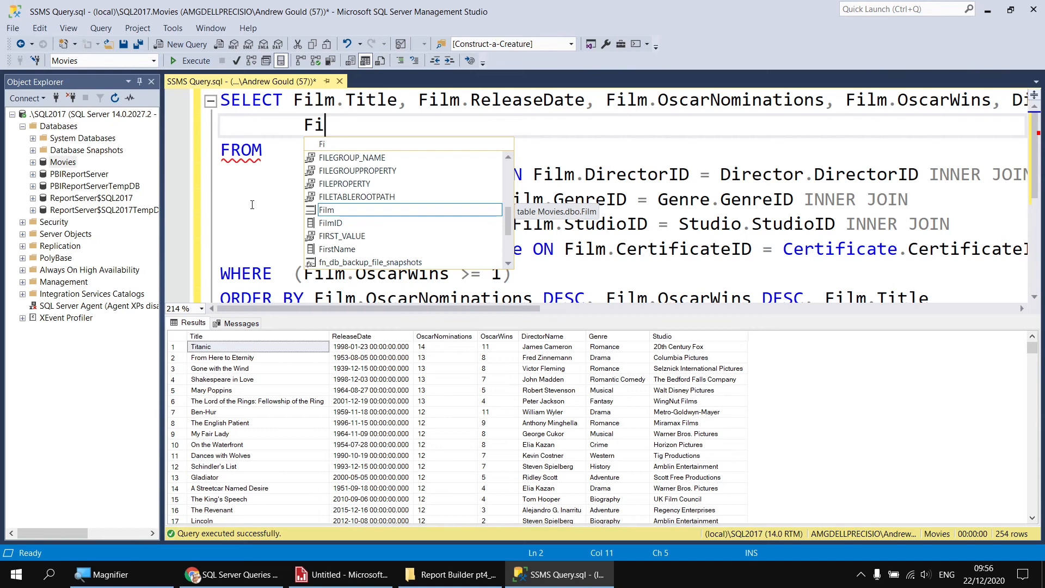
key("Escape")
type("lm")
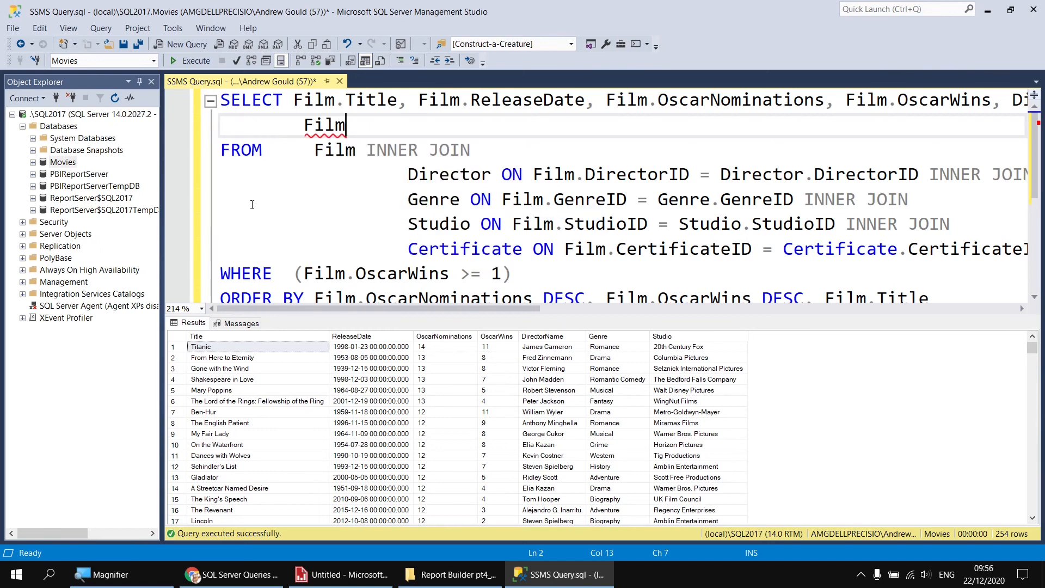
type(".")
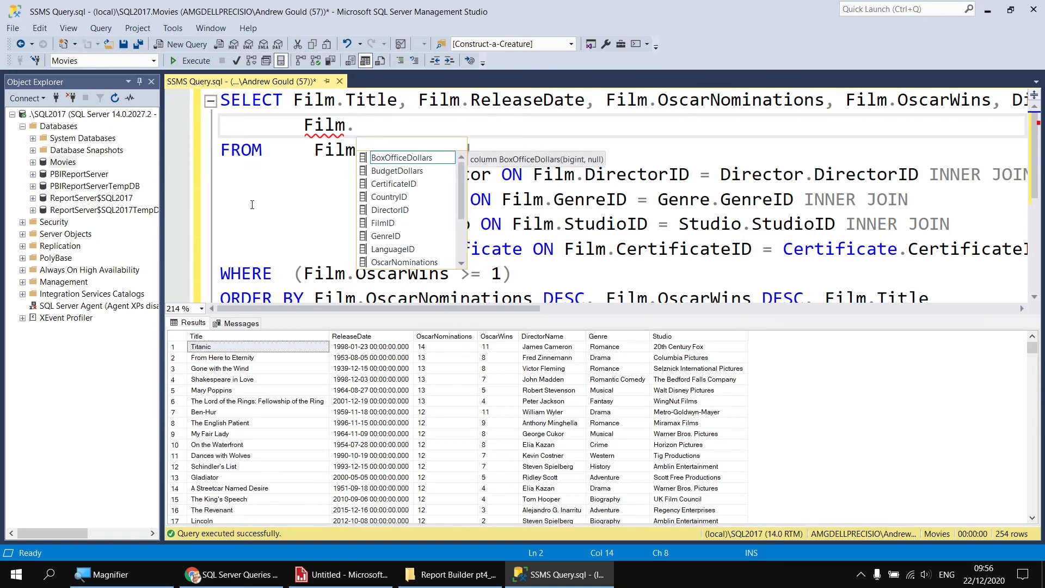
type("r")
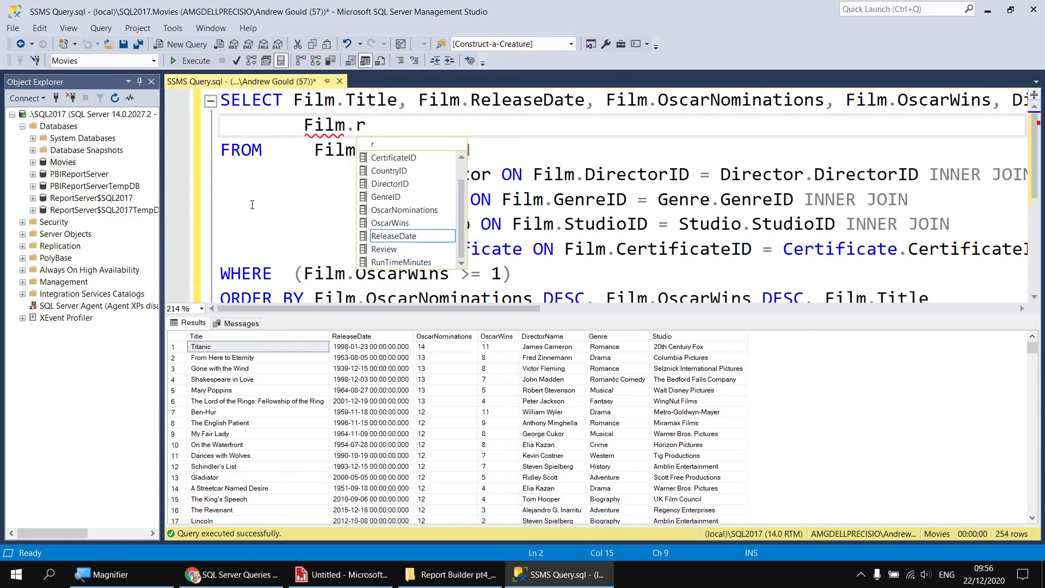
type("u")
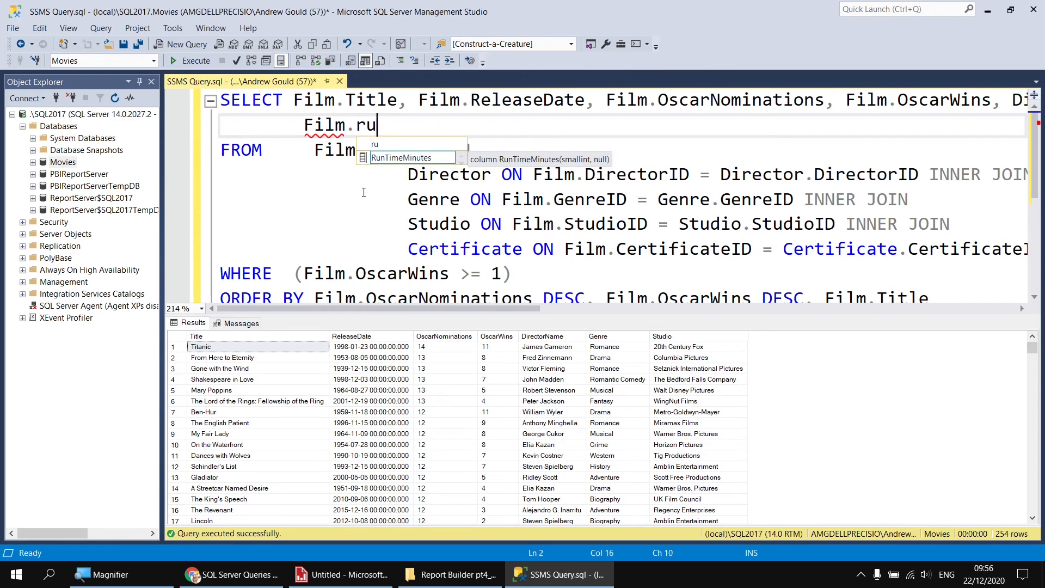
key("Tab")
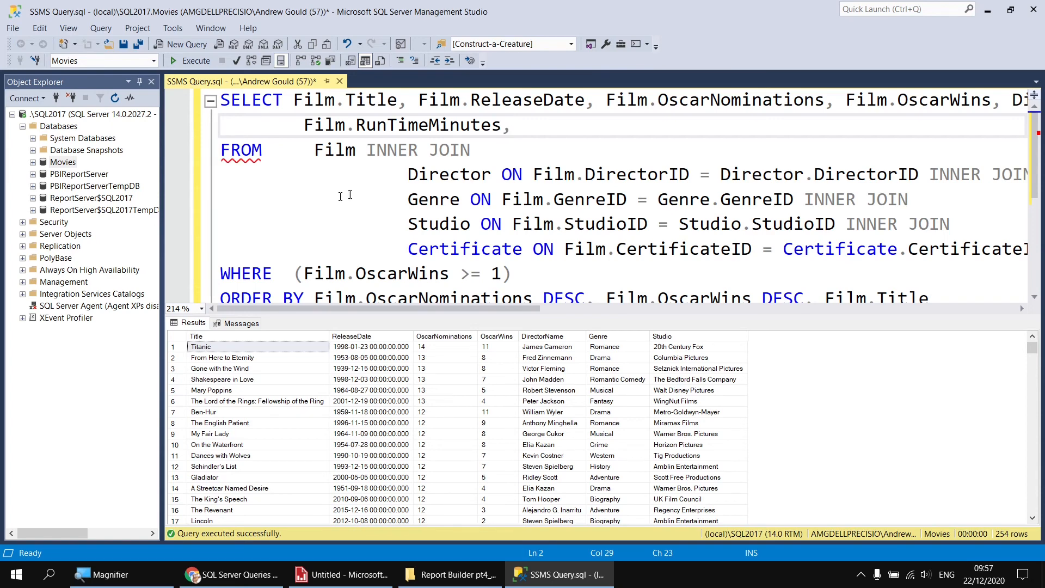
mouse_move(262, 157)
key("BackSpace")
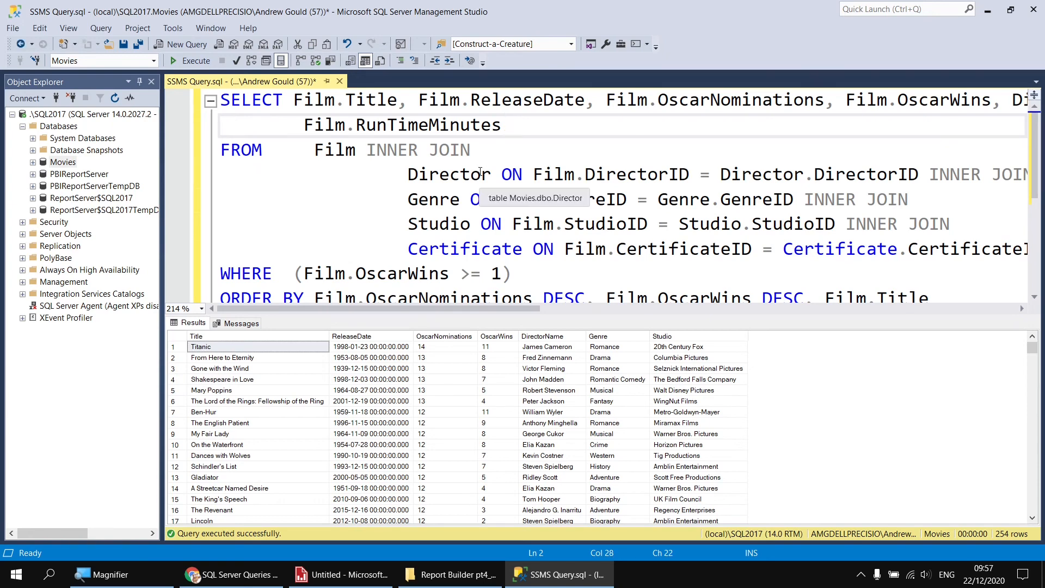
Execute the extended query and save SSMS Query.sql
scroll(482, 166, "down", 2, "ctrl")
scroll(480, 172, "down", 1, "ctrl")
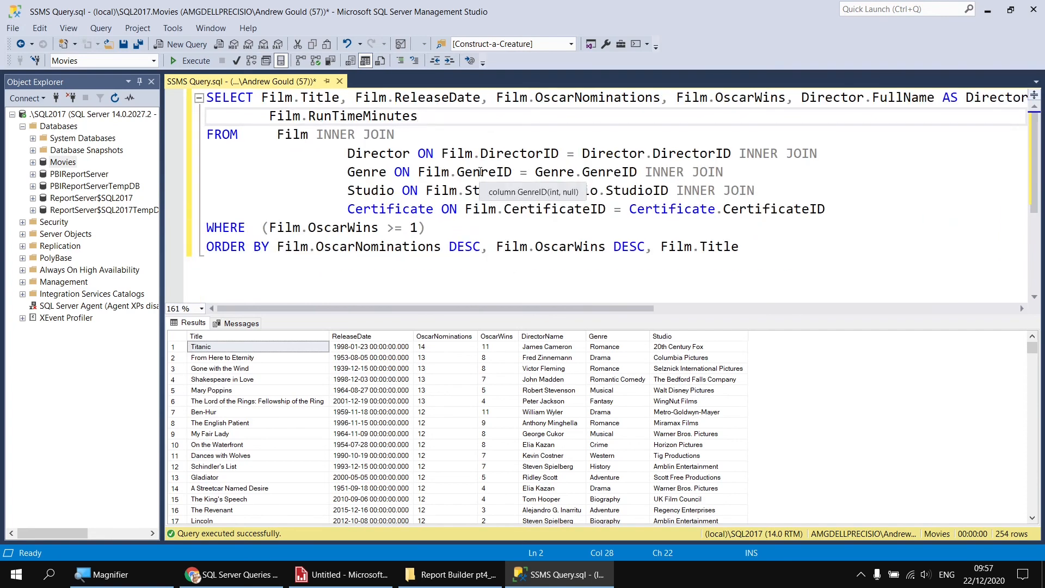
scroll(481, 172, "down", 1, "ctrl")
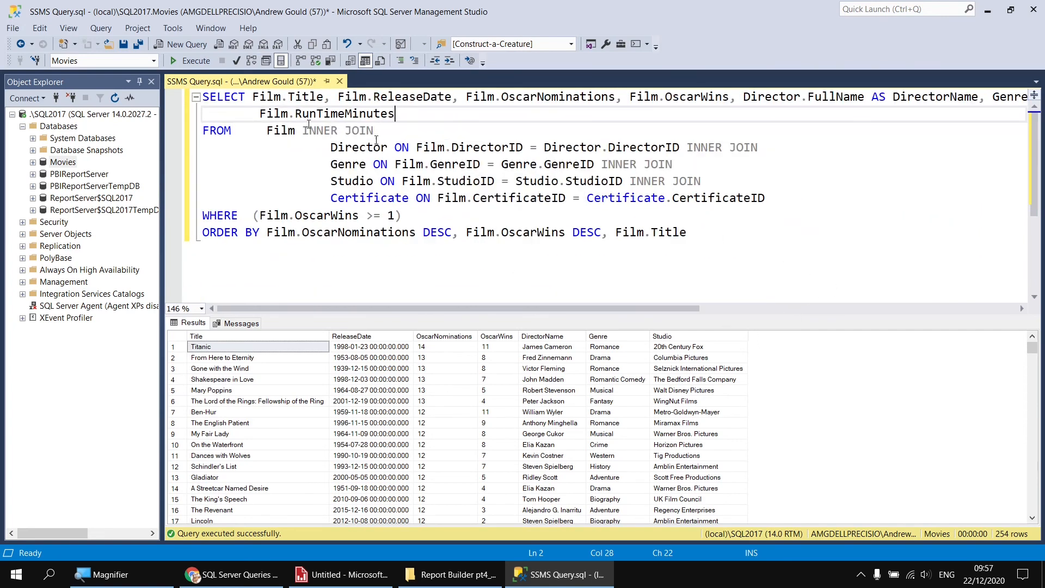
left_click(189, 63)
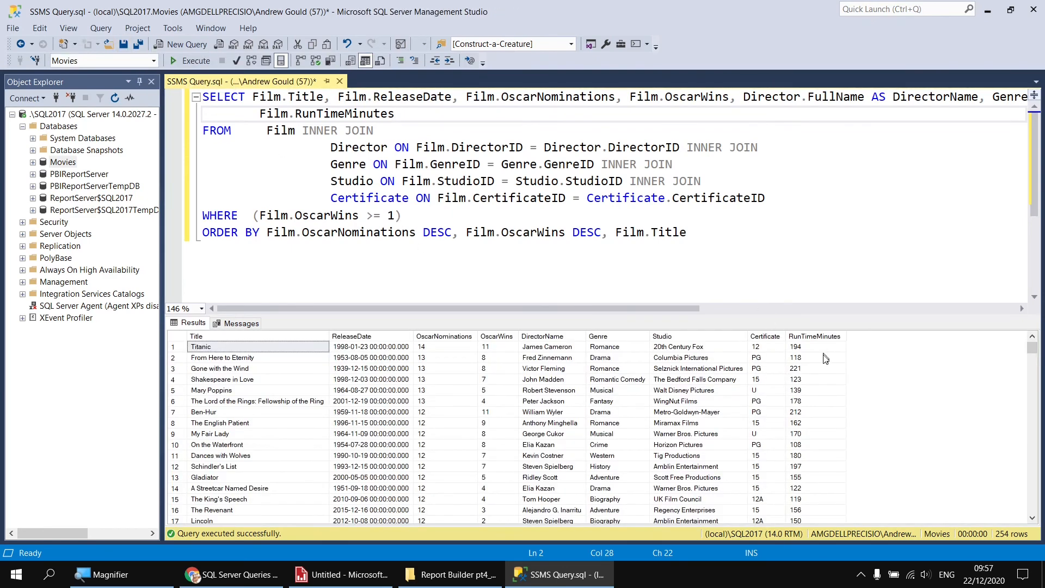
left_click(124, 44)
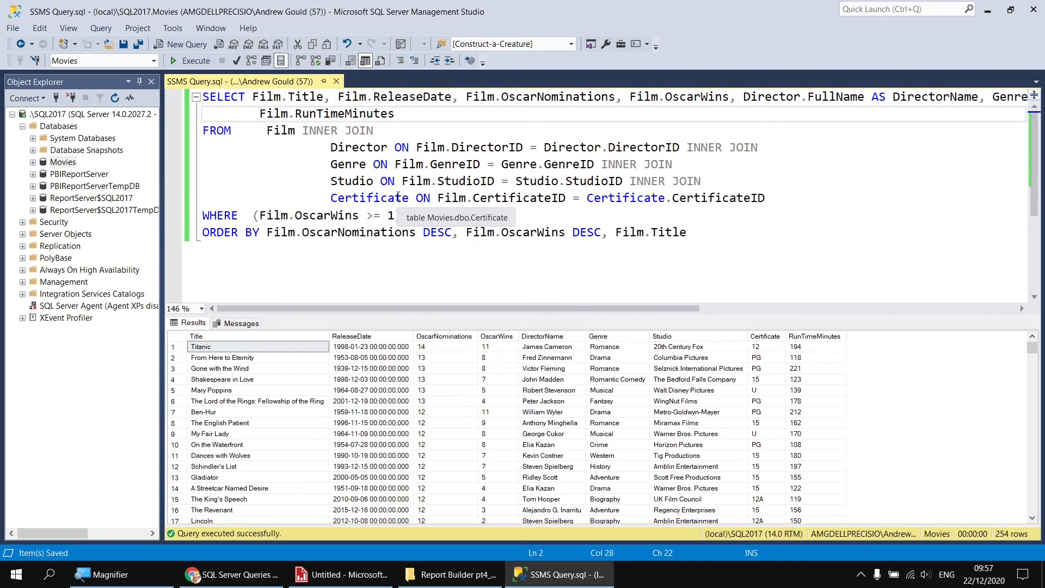
Switch to Report Builder, re-import SSMS Query.sql from the Desktop into the SSMSQuery dataset and accept the dataset properties
left_click(339, 574)
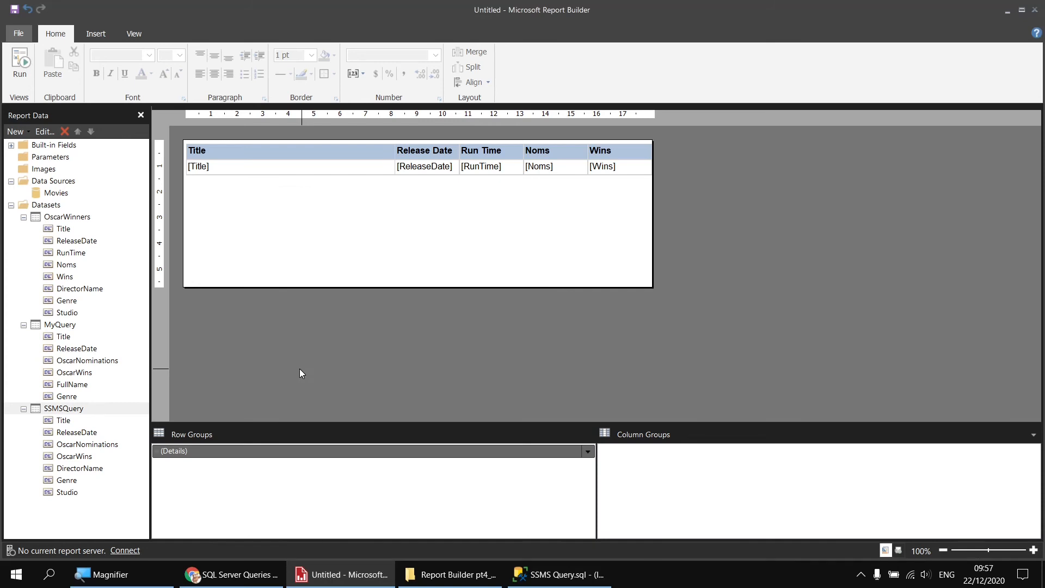
right_click(71, 410)
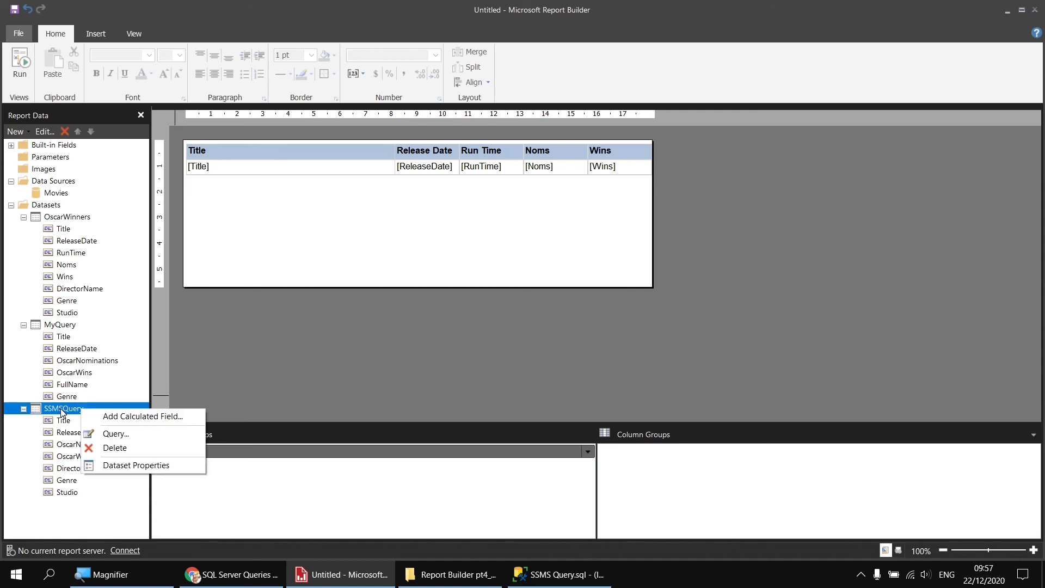
left_click(120, 467)
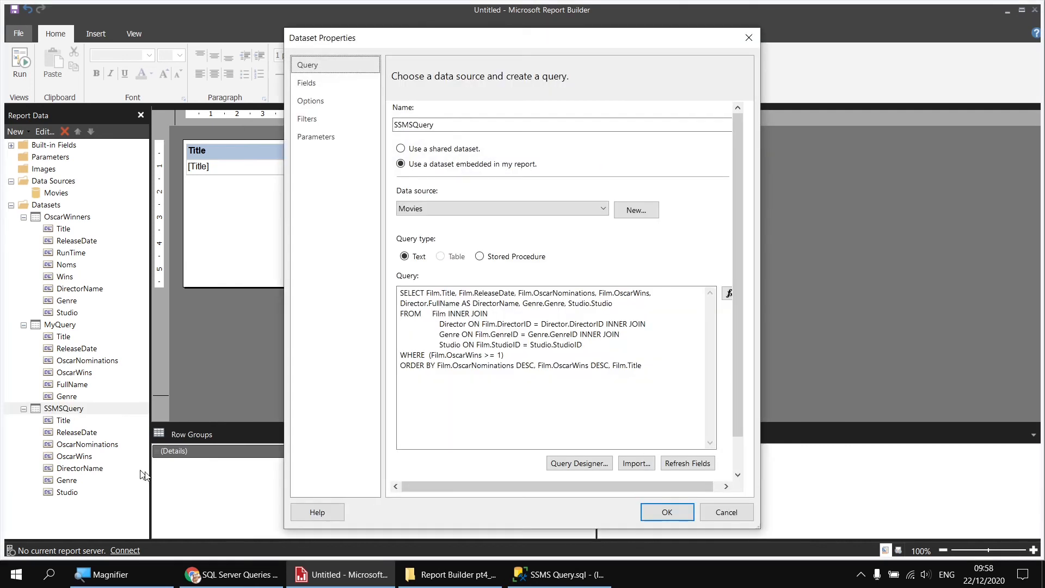
left_click(637, 464)
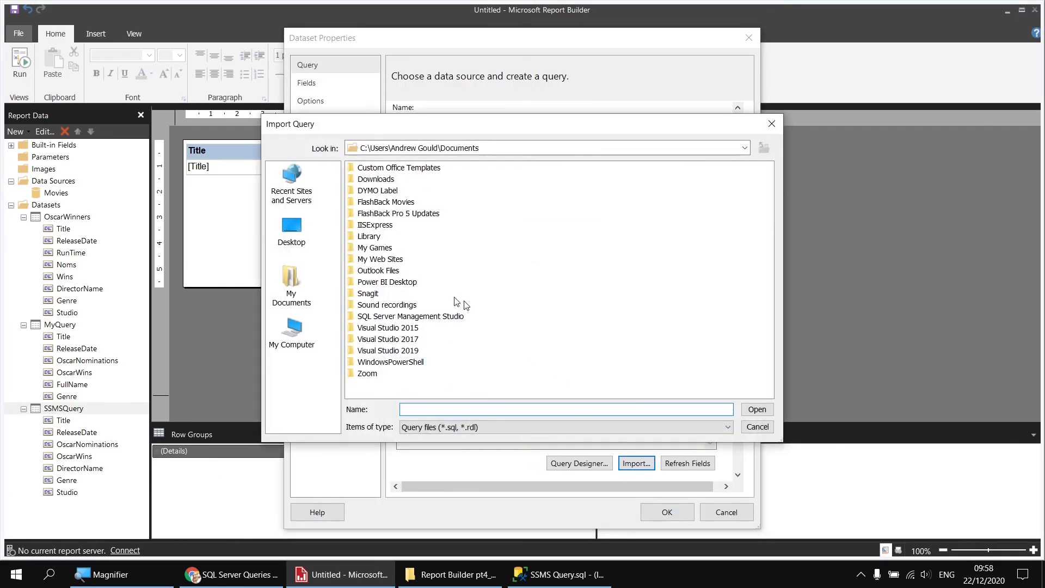
left_click(291, 233)
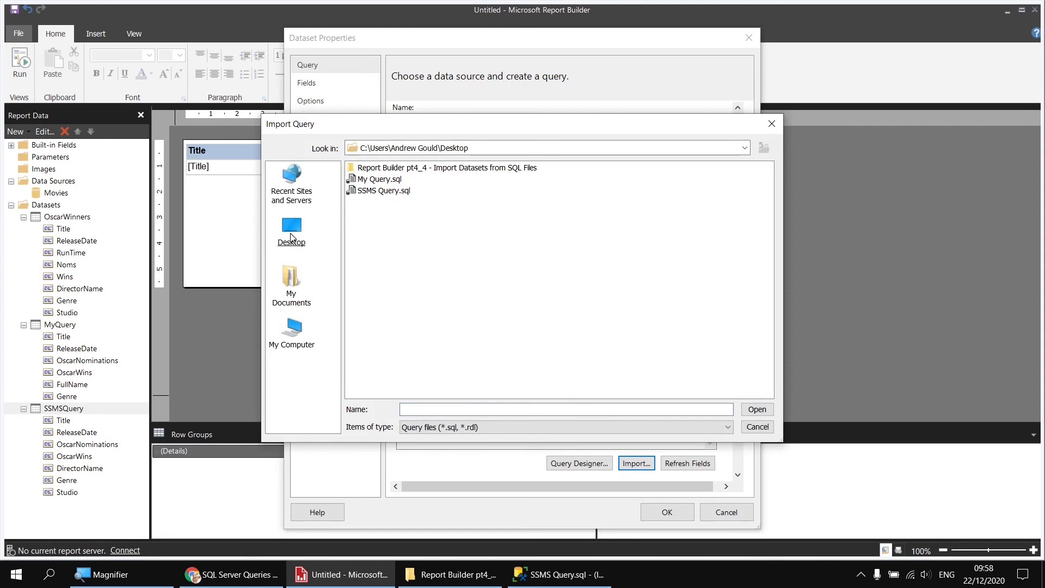
left_click(372, 195)
double_click(372, 195)
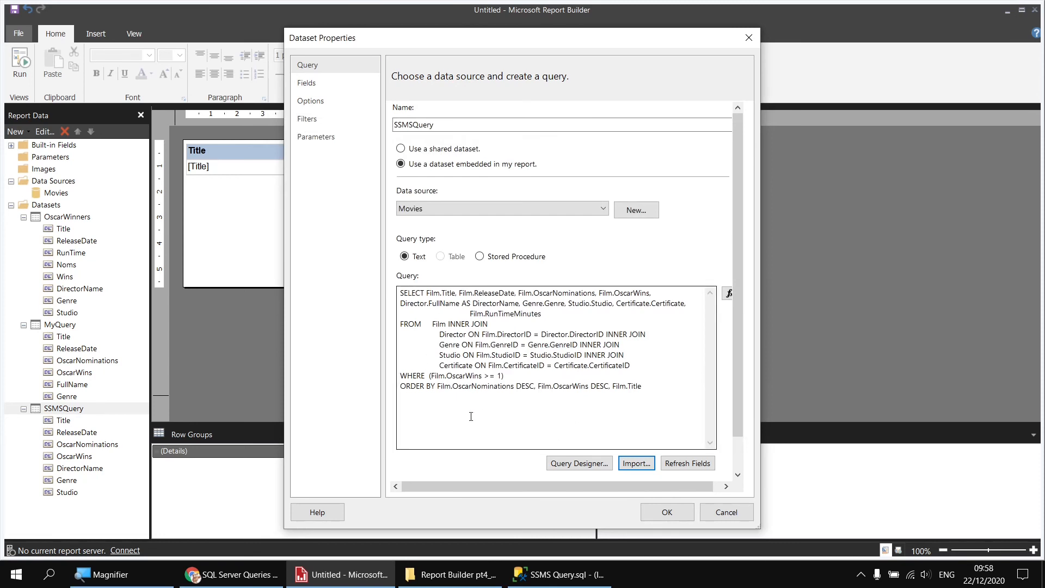
left_click(670, 512)
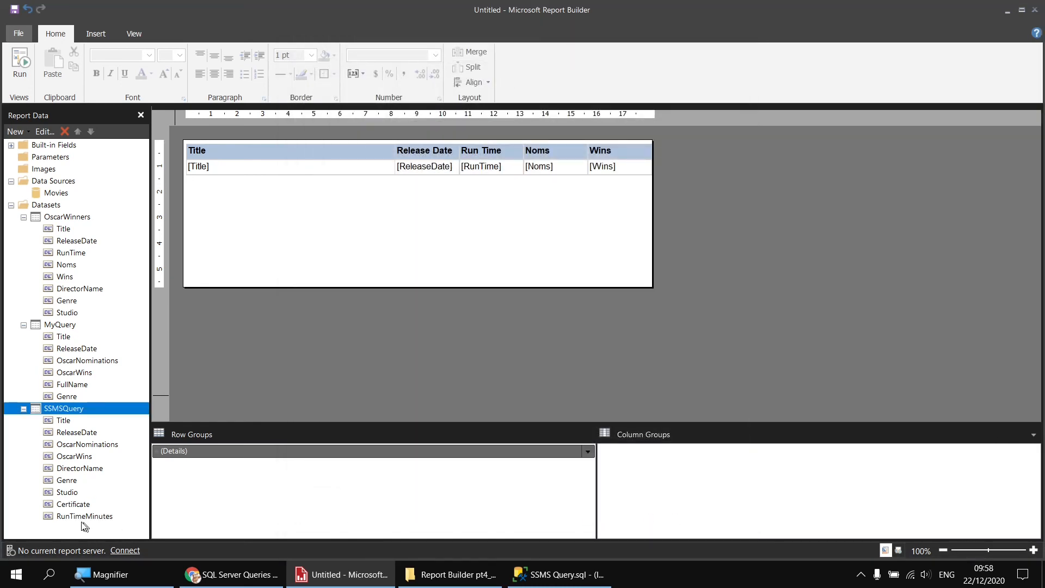
Check the Certificate and RunTimeMinutes fields in the SSMSQuery dataset
left_click(85, 507)
left_click(84, 519)
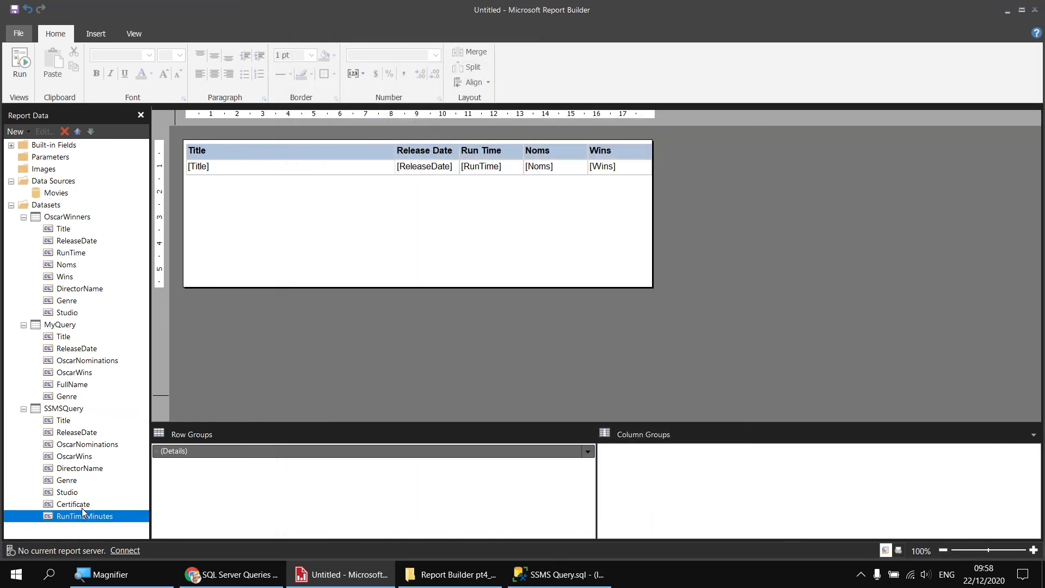
left_click(82, 507)
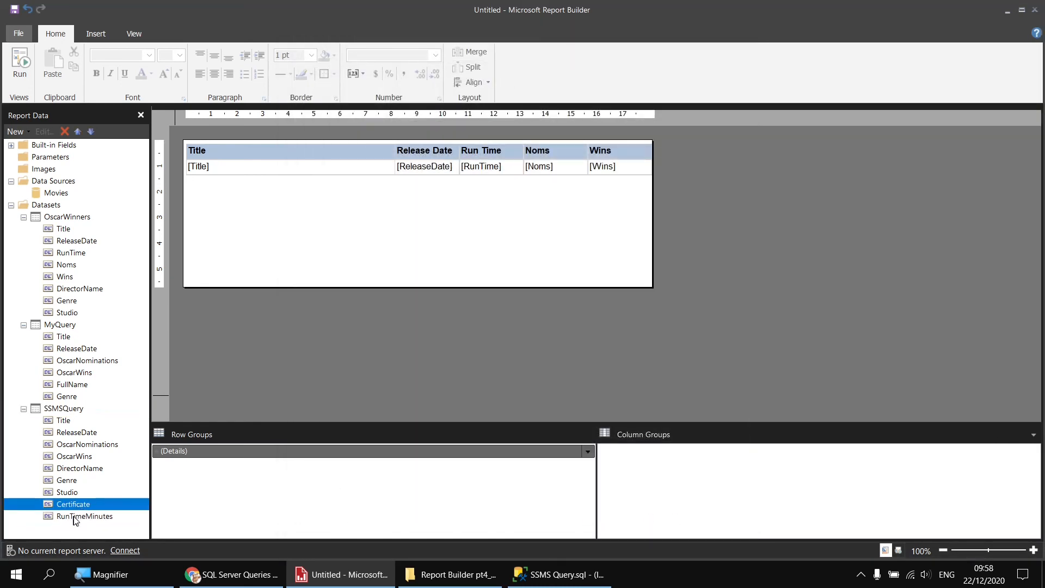
left_click(362, 243)
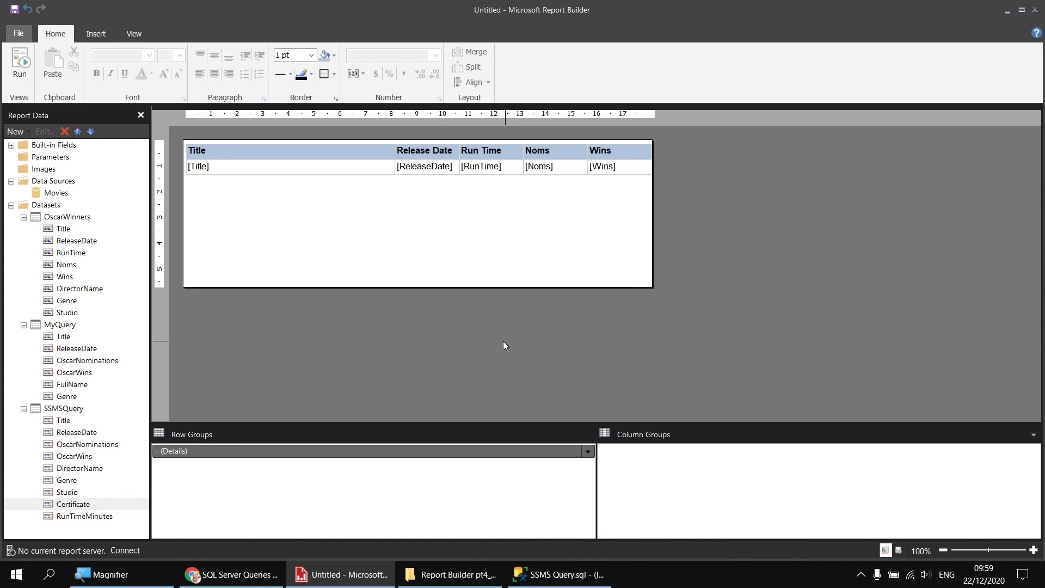
Switch to SQL Server Management Studio, close SSMS Query.sql and show the Windows desktop
left_click(550, 574)
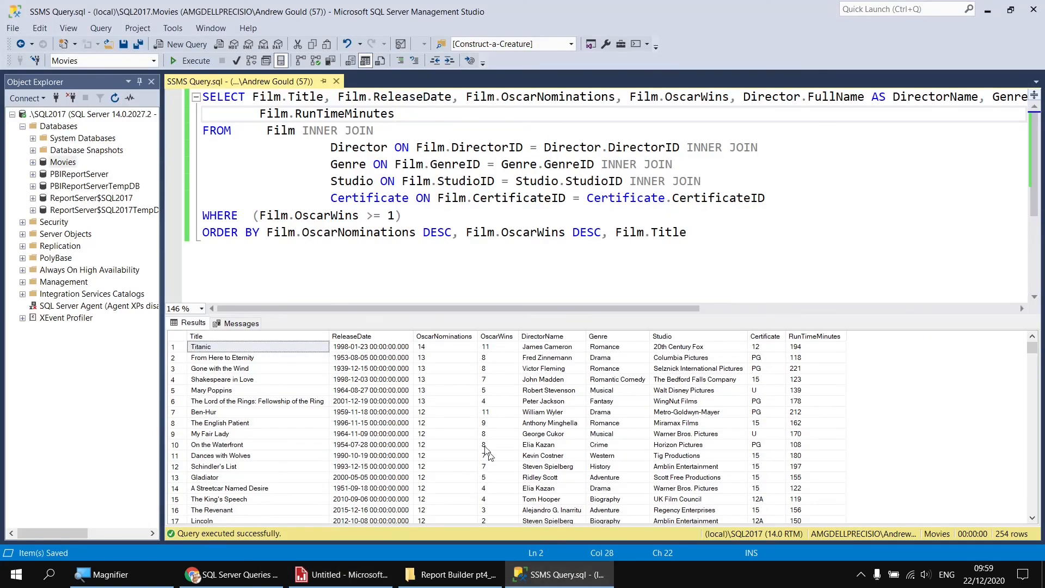
left_click(336, 82)
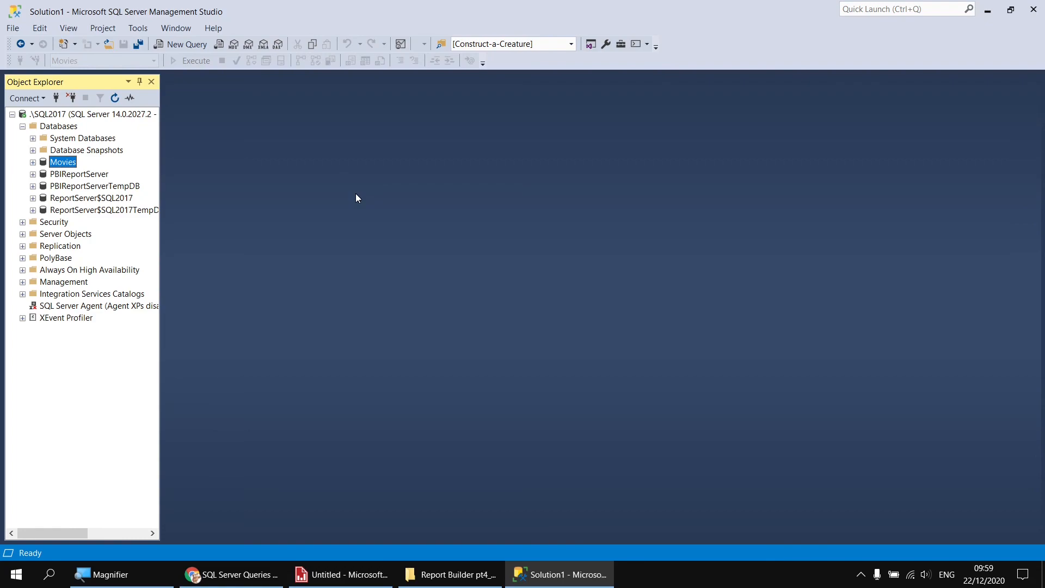
key("super+d")
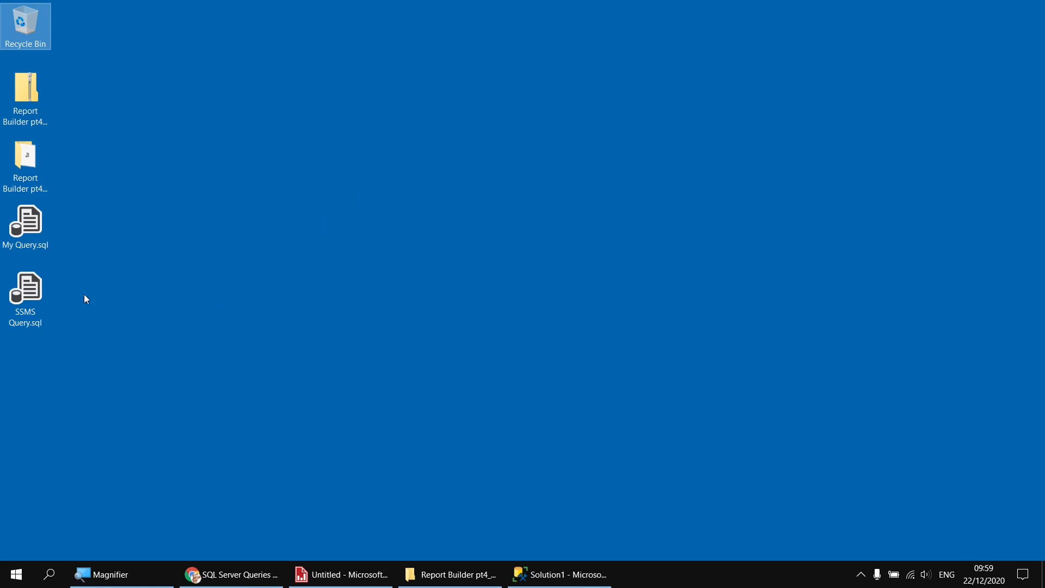
Open SSMS Query.sql from the desktop in Notepad to view its query text and close it again
left_click(31, 289)
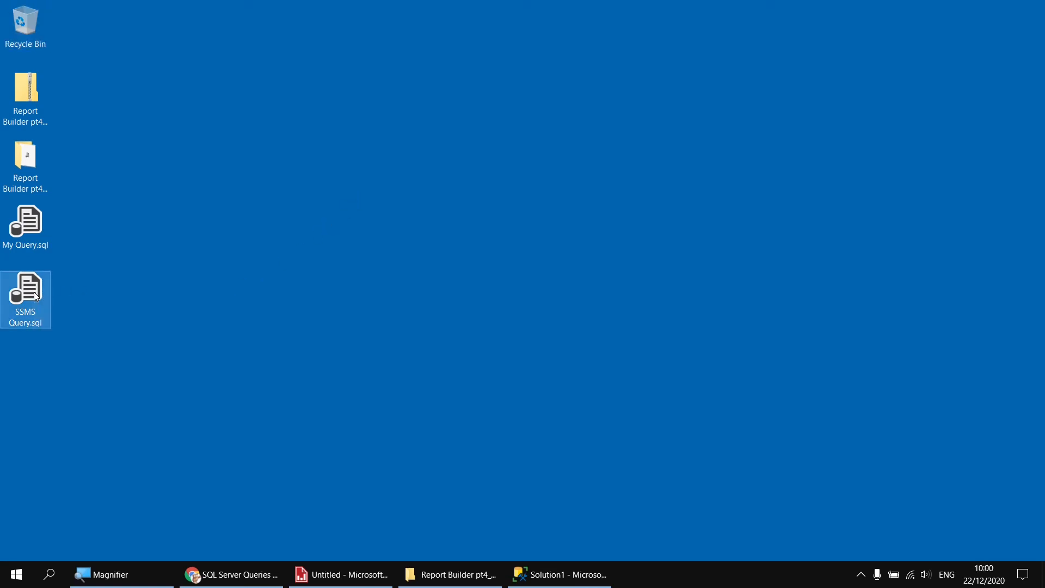
right_click(34, 291)
mouse_move(143, 359)
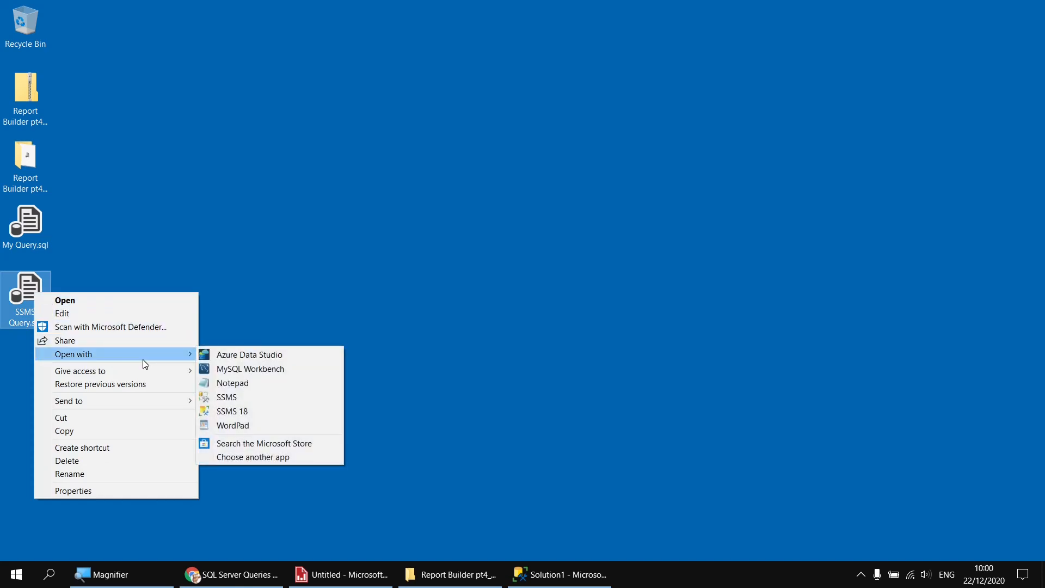
left_click(259, 384)
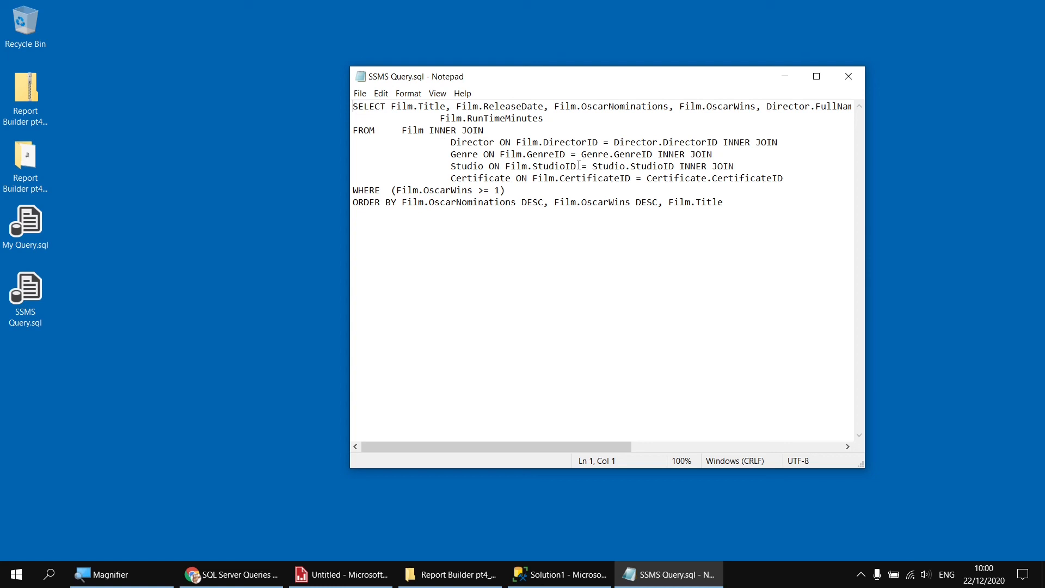
left_click(848, 76)
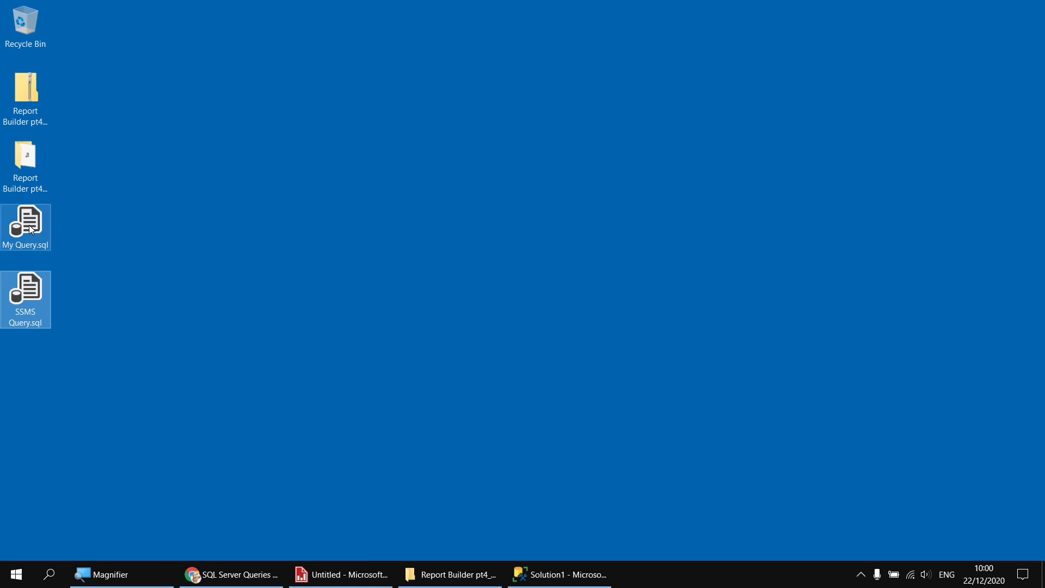
Switch back to SQL Server Management Studio and open My Query.sql from the Desktop folder
left_click(562, 576)
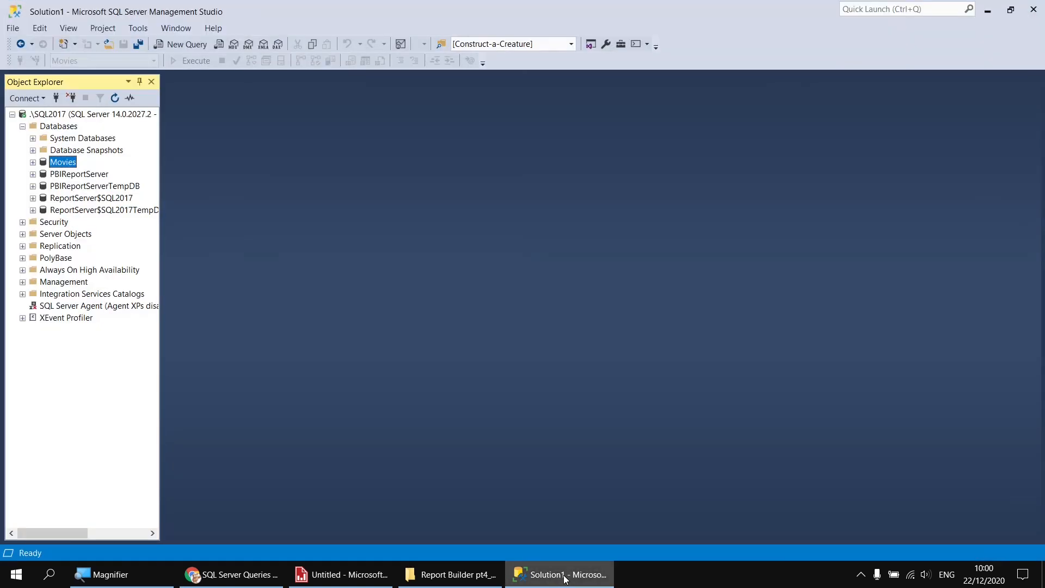
left_click(109, 47)
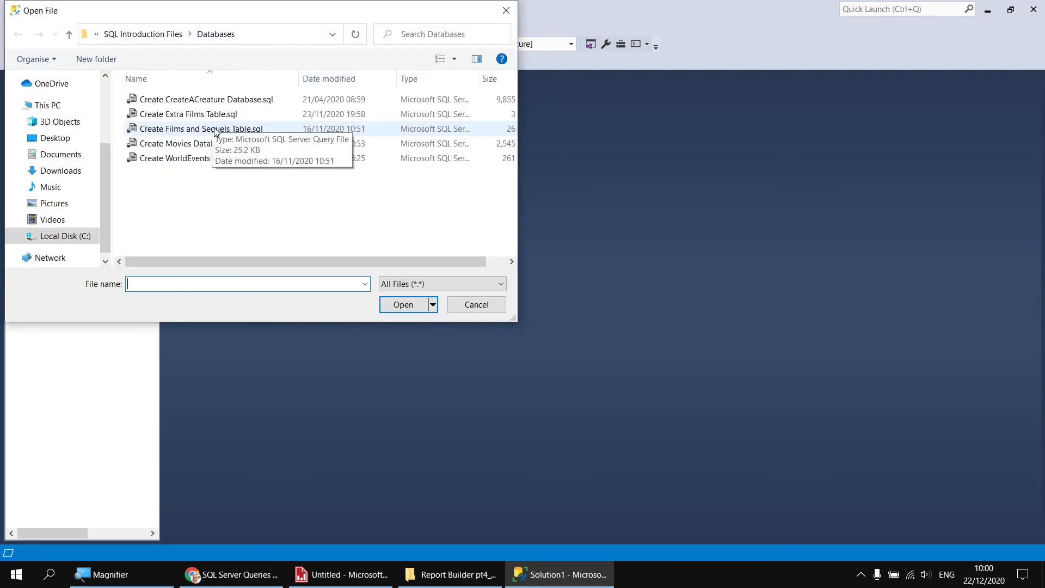
left_click(53, 138)
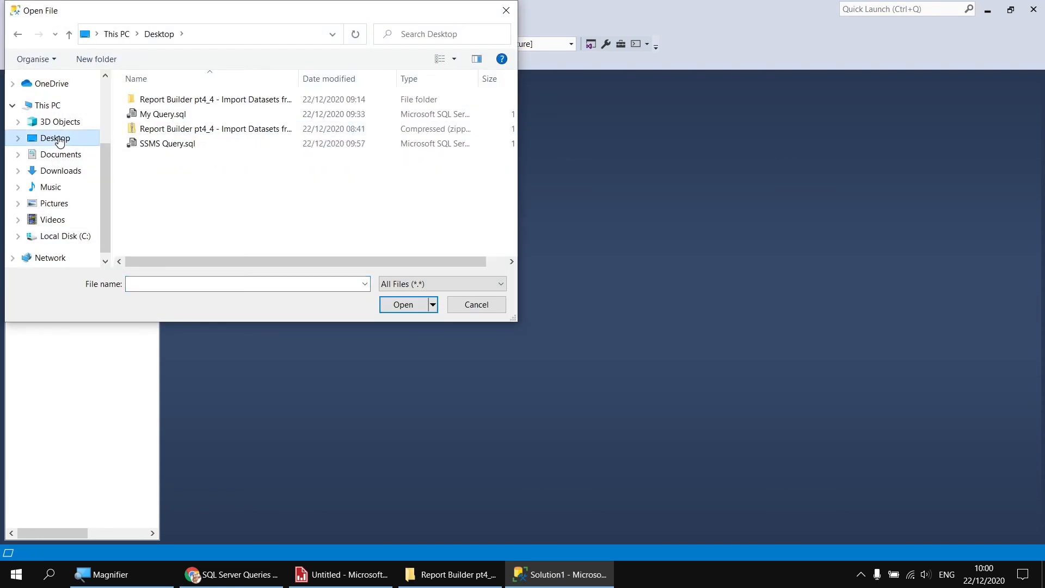
double_click(166, 115)
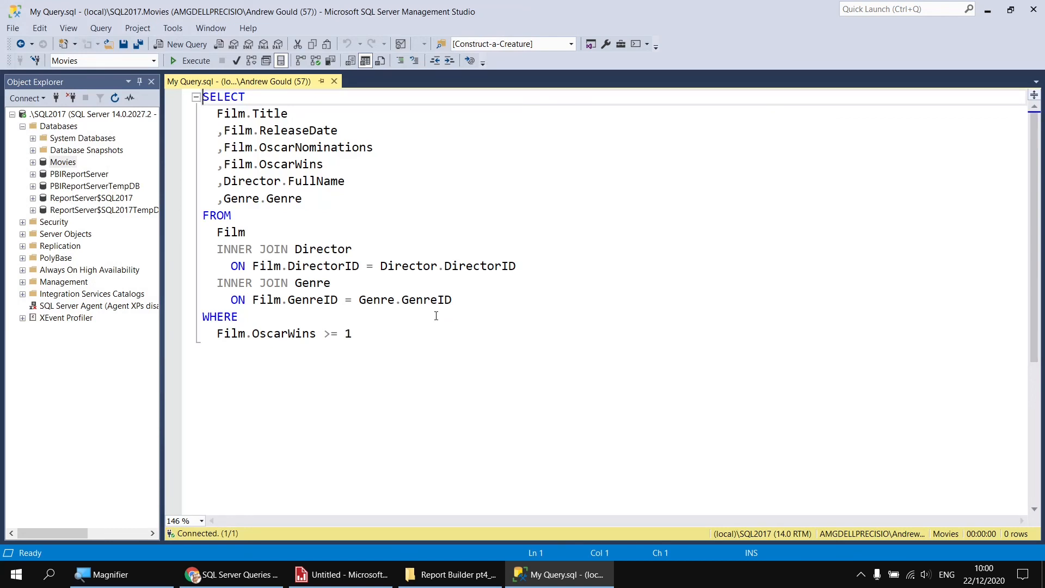
Add Film.RunTimeMinutes on a new line below Film.OscarWins in the SELECT list and save My Query.sql
left_click(331, 165)
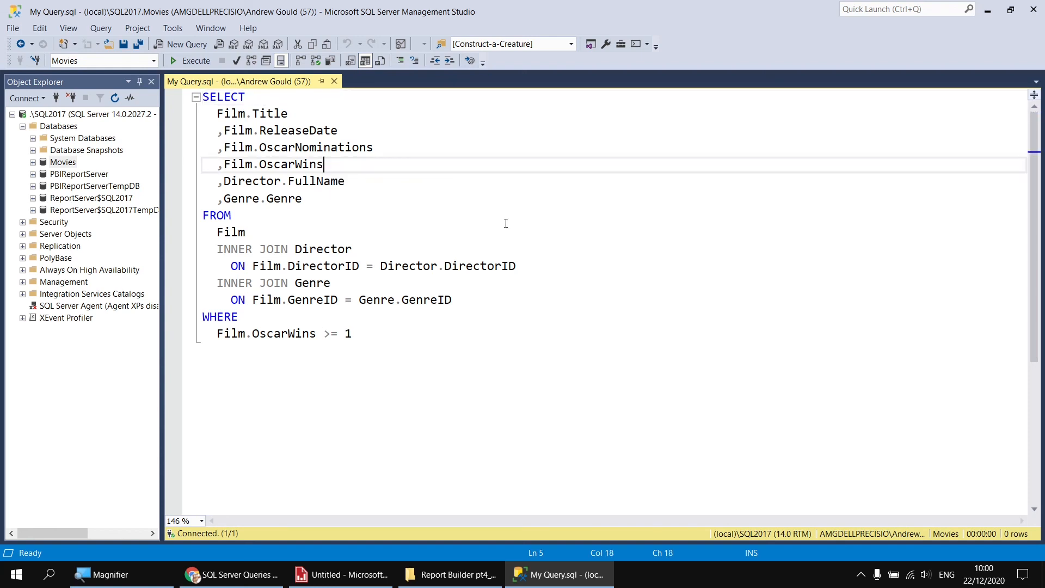
key("Return")
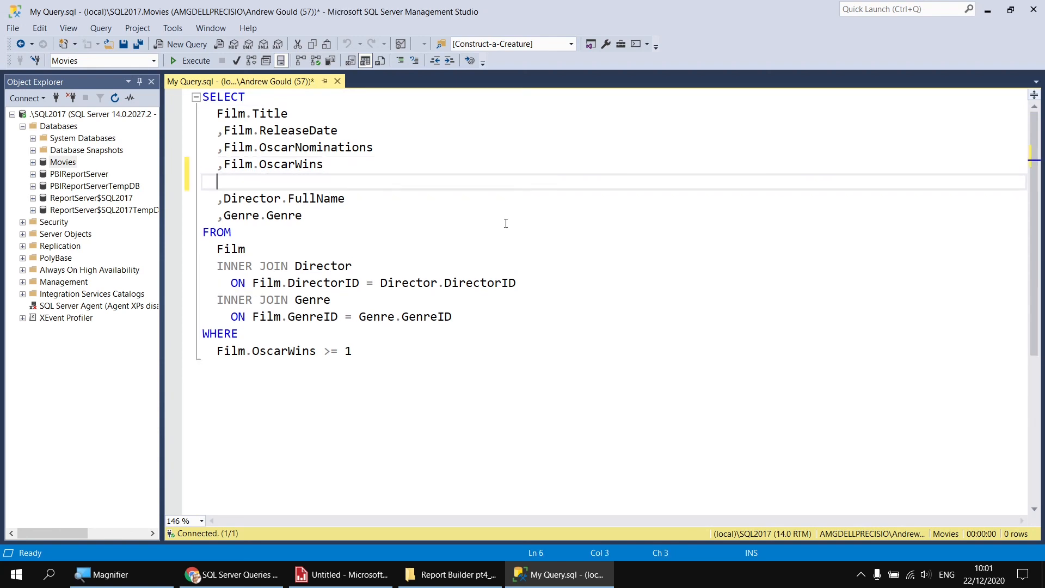
type(",Film.")
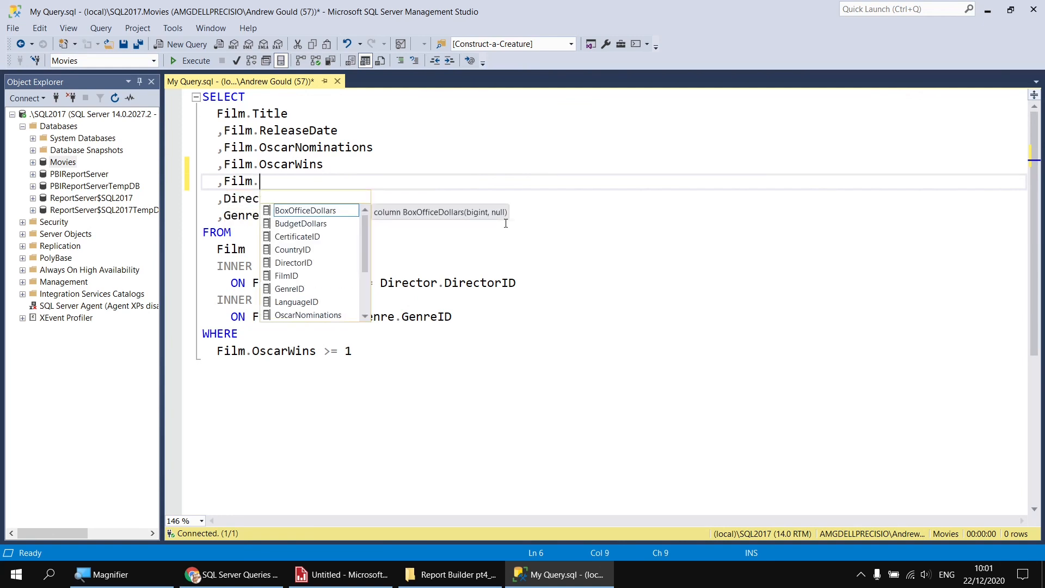
type("run")
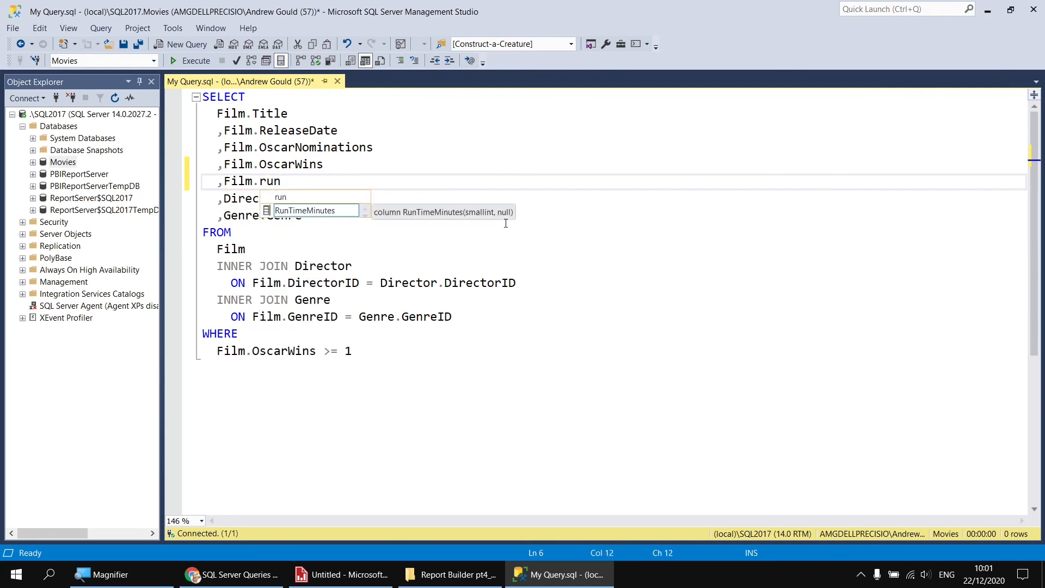
key("Tab")
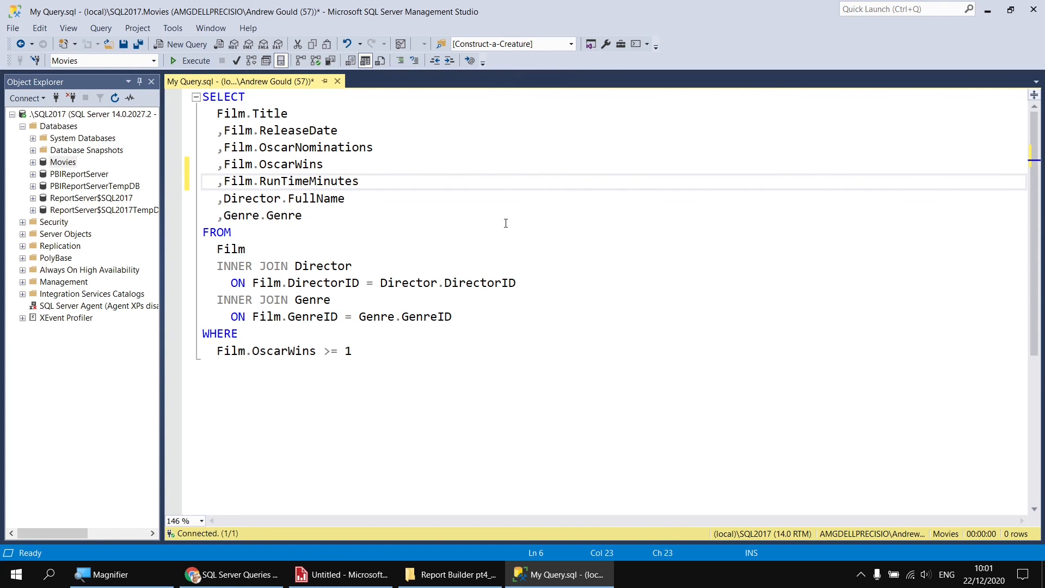
left_click(123, 43)
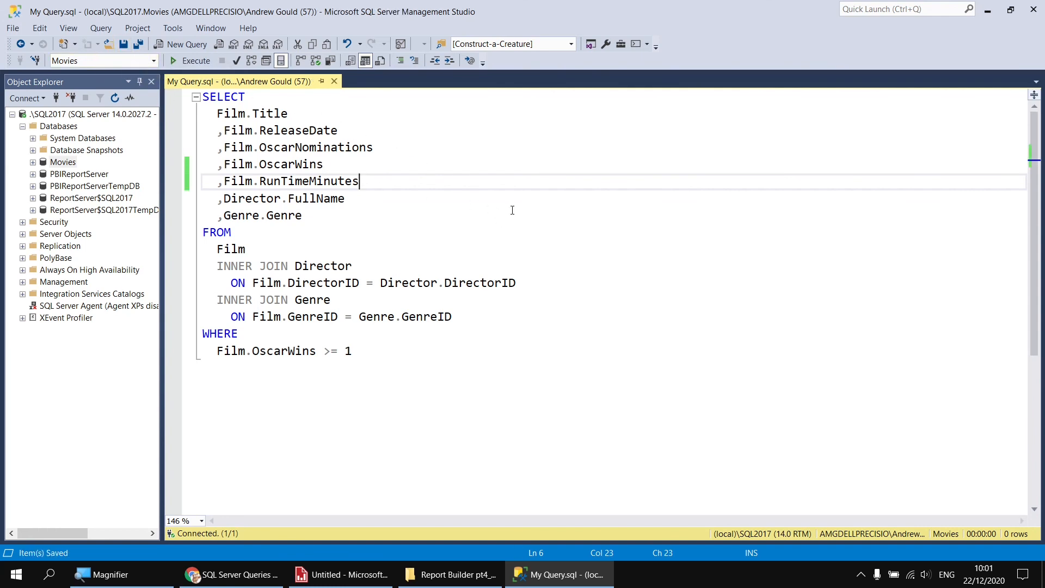